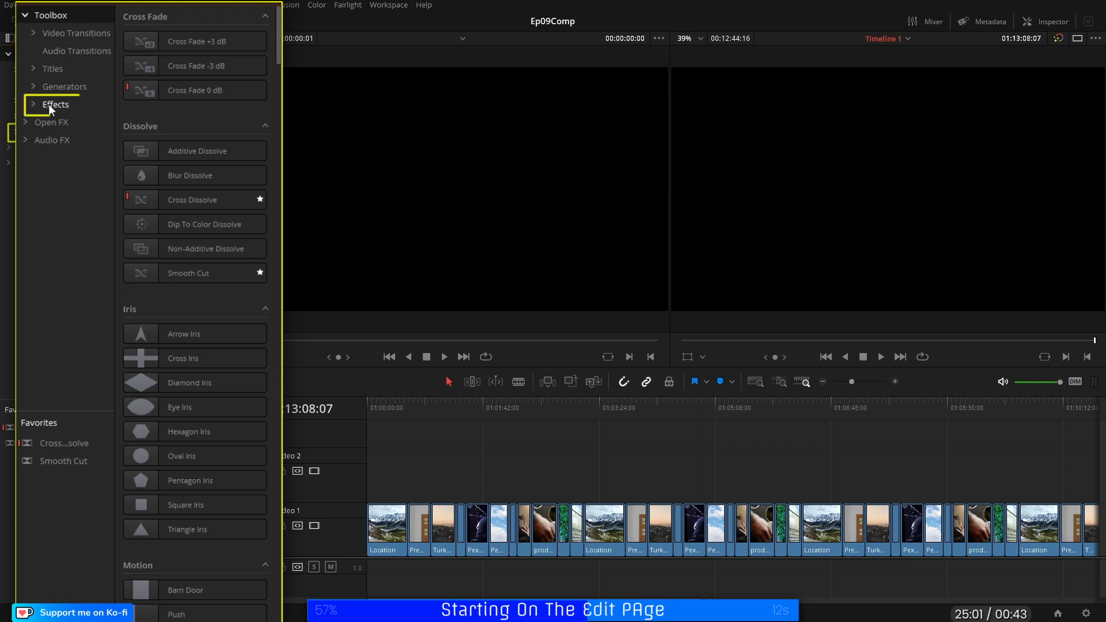
Step: Mark the Fusion Composition effect as a favourite and widen the effects category list so the favourite names fit better
{"action": "left_click", "coordinate": [48, 105]}
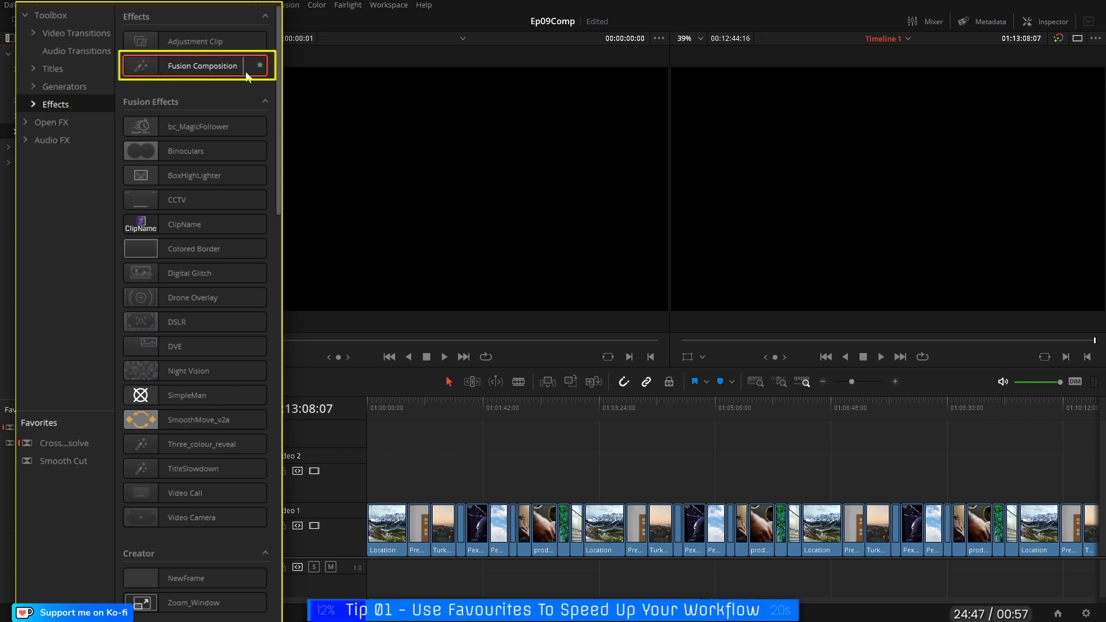
{"action": "left_click", "coordinate": [261, 66]}
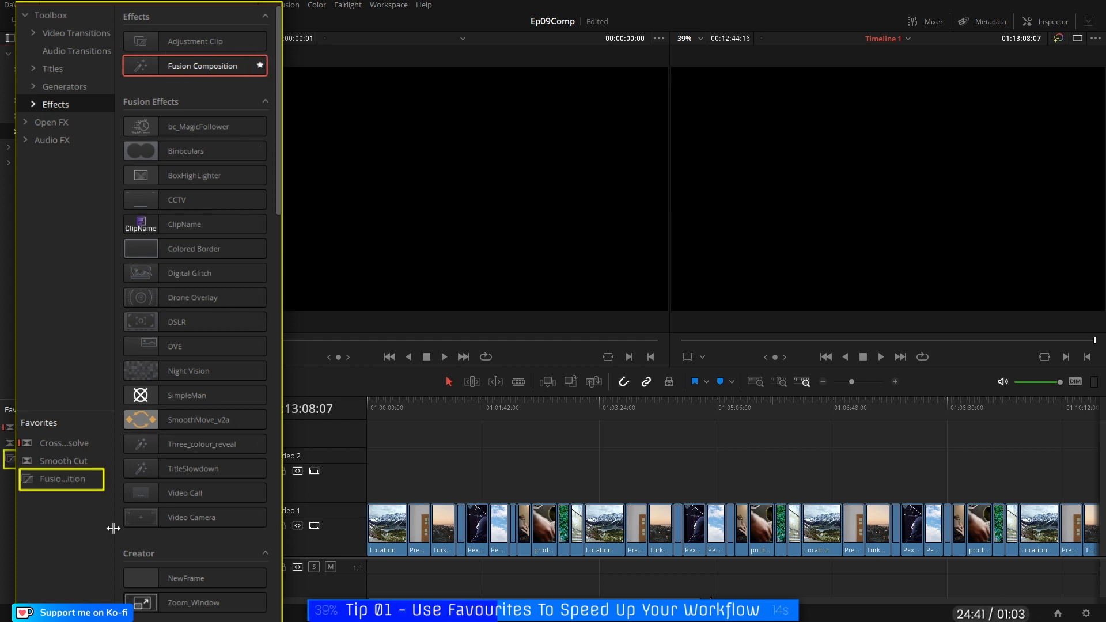
{"action": "left_click_drag", "start_coordinate": [114, 529], "coordinate": [126, 527]}
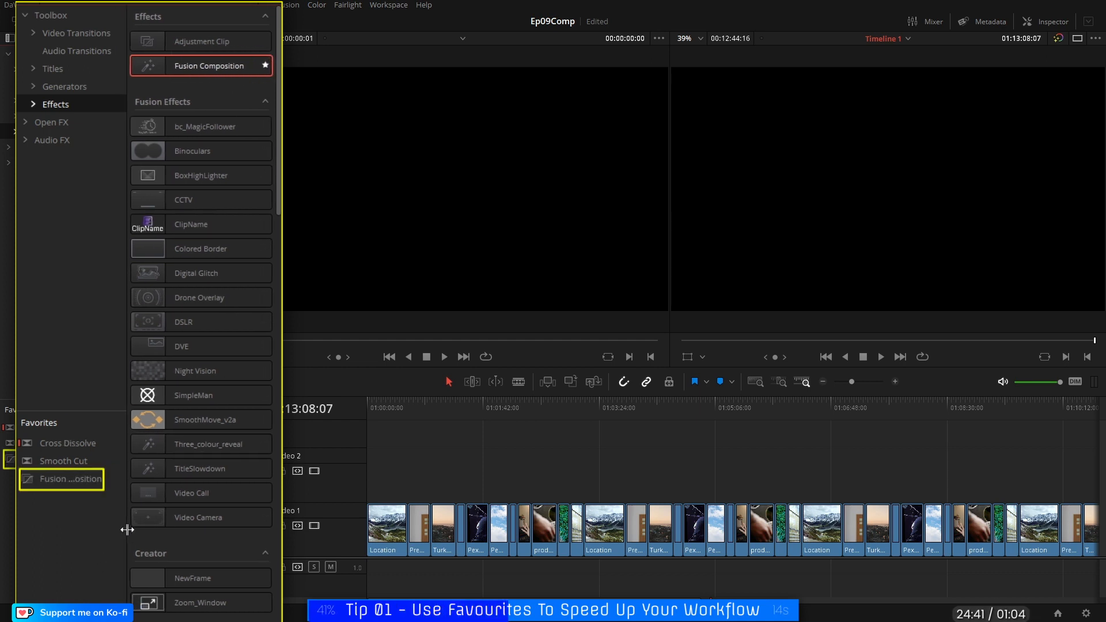
Step: Add the favourite Fusion Composition at the start of the Video 2 track and hide the effects library
{"action": "left_click", "coordinate": [51, 34]}
{"action": "left_click", "coordinate": [57, 52]}
{"action": "left_click", "coordinate": [52, 69]}
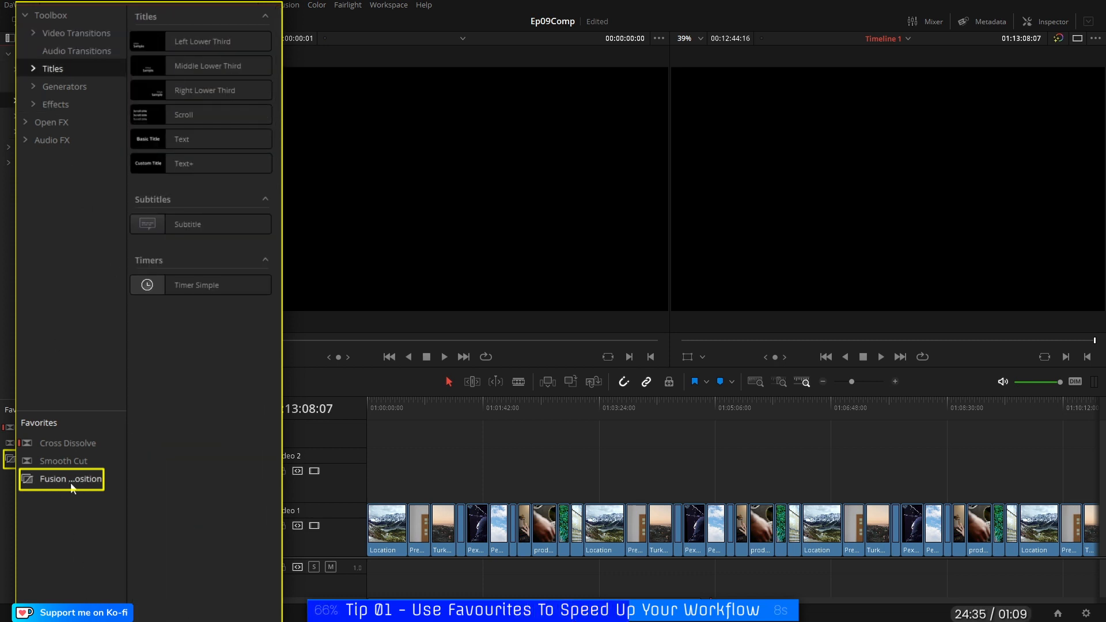
{"action": "left_click_drag", "start_coordinate": [48, 460], "coordinate": [375, 469]}
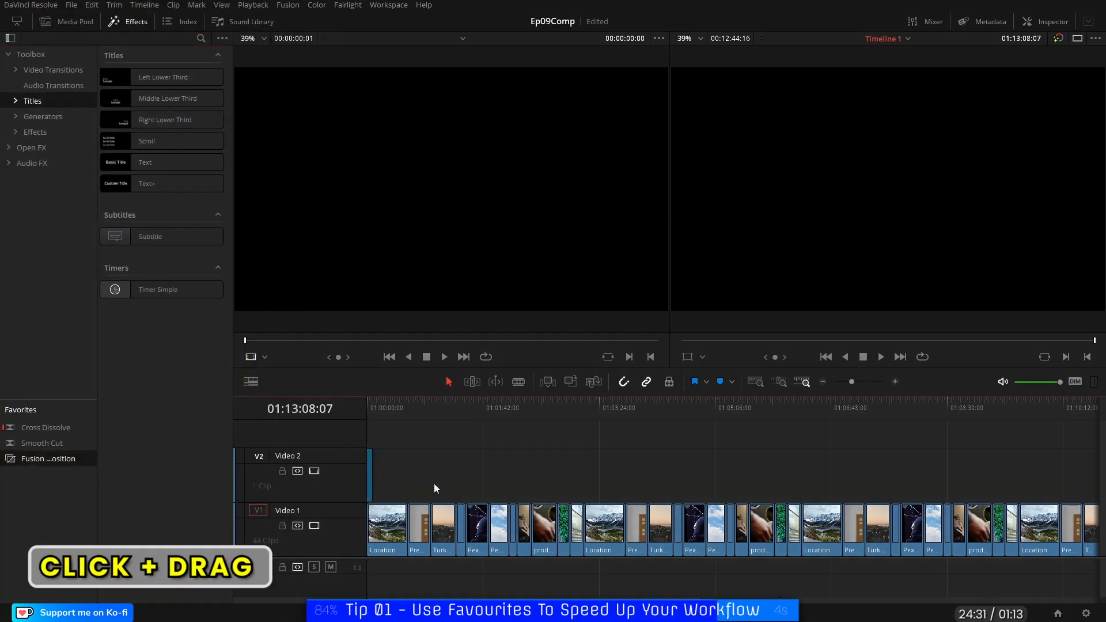
{"action": "left_click", "coordinate": [136, 25]}
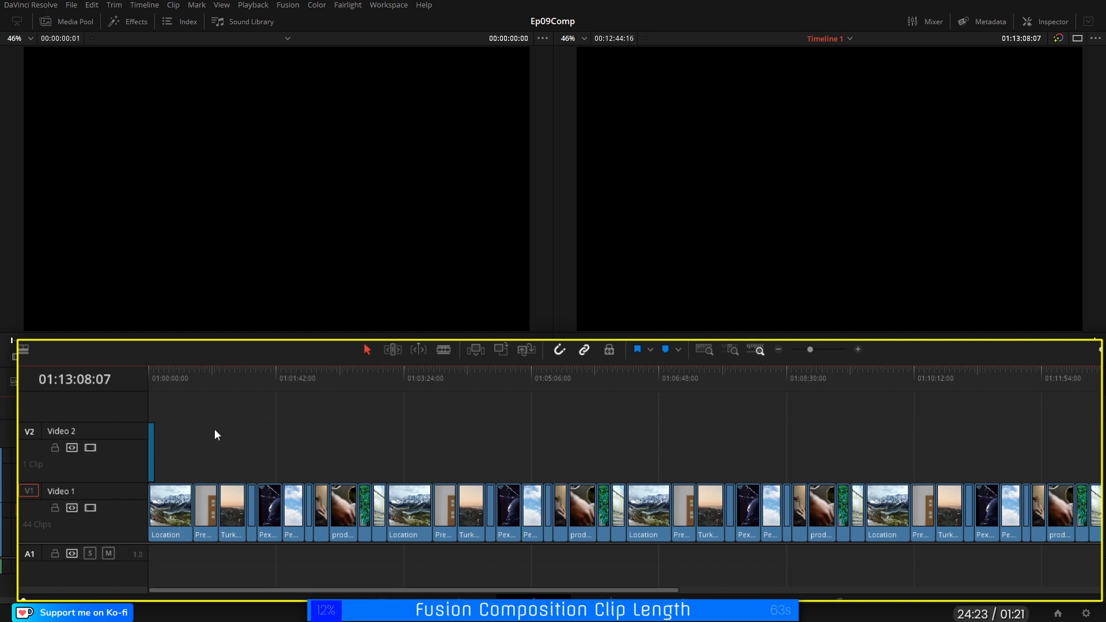
Step: Return the playhead to the timeline start and extend the Fusion Composition clip to the end of the Location clip
{"action": "key", "text": "Home"}
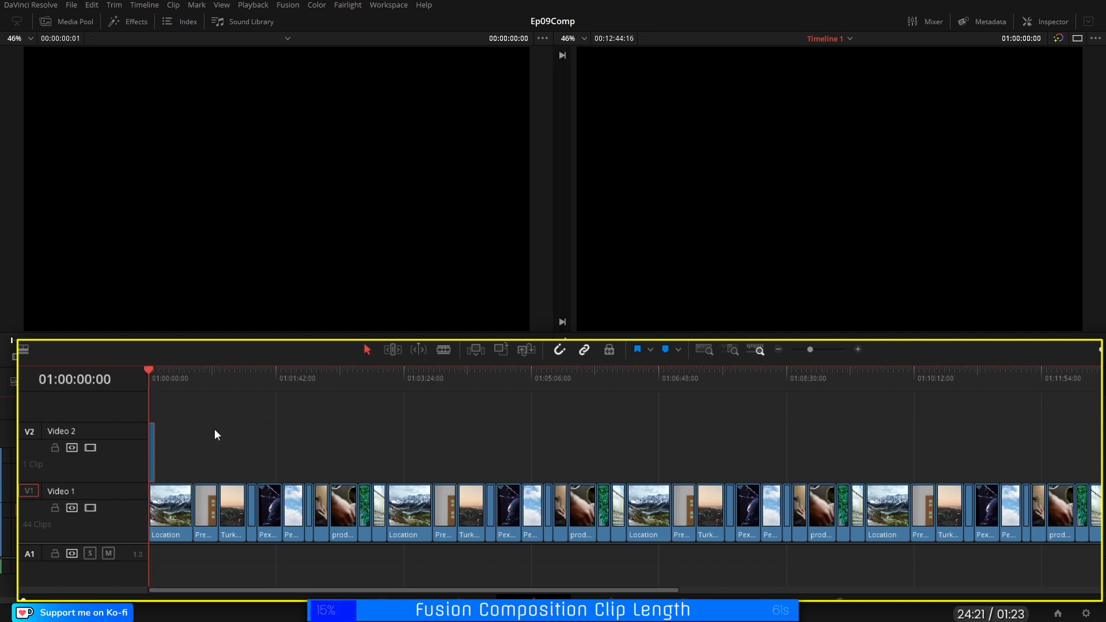
{"action": "key", "text": "shift+z"}
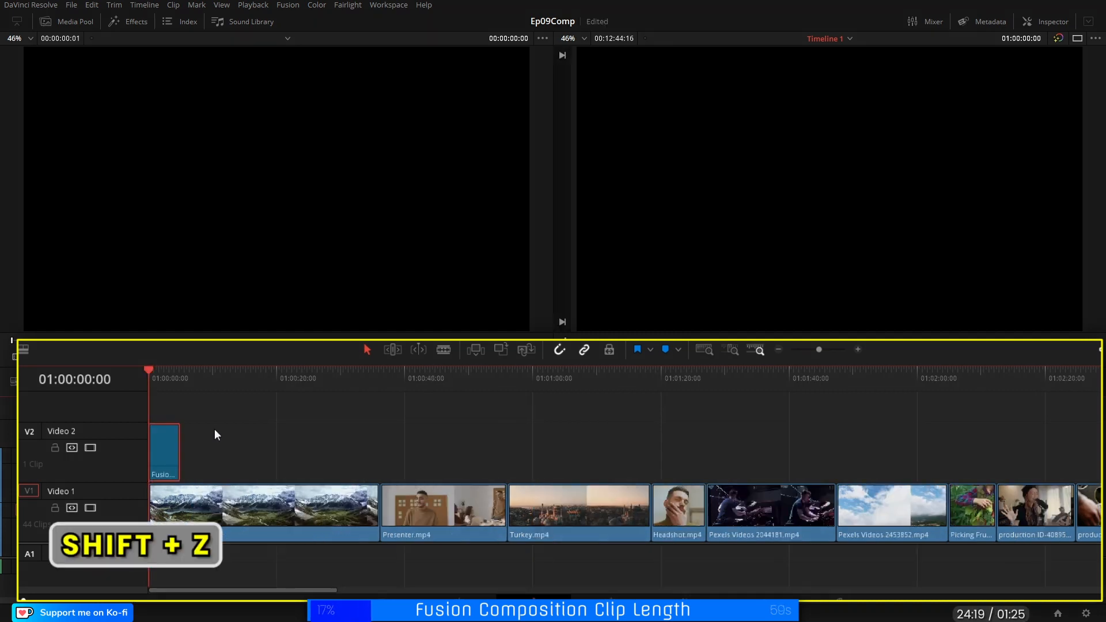
{"action": "left_click", "coordinate": [171, 427]}
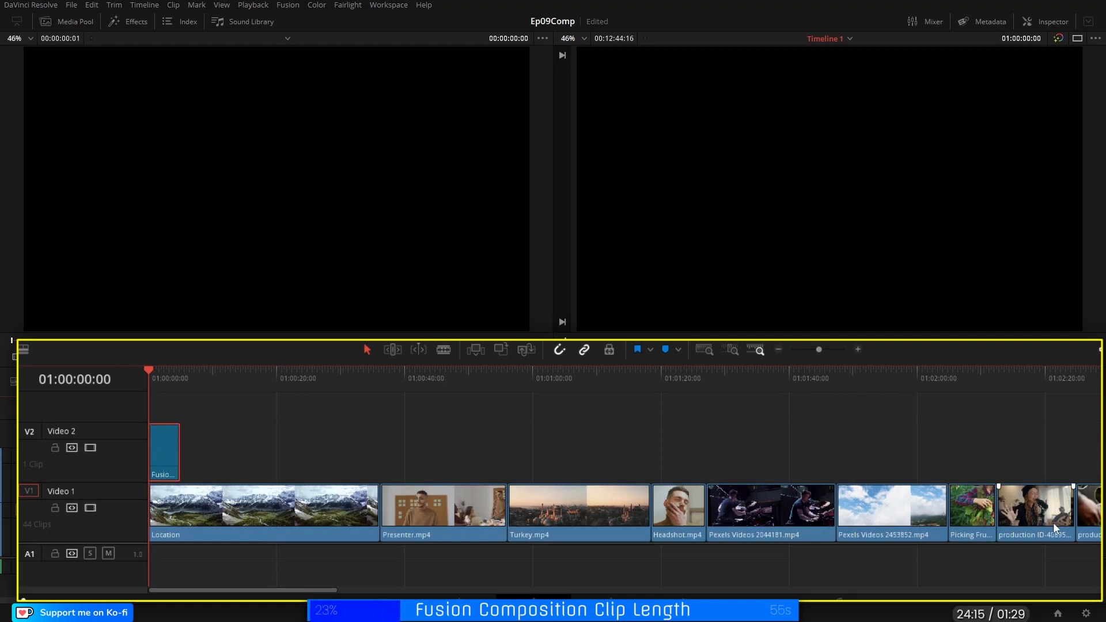
{"action": "left_click_drag", "start_coordinate": [332, 594], "coordinate": [310, 594]}
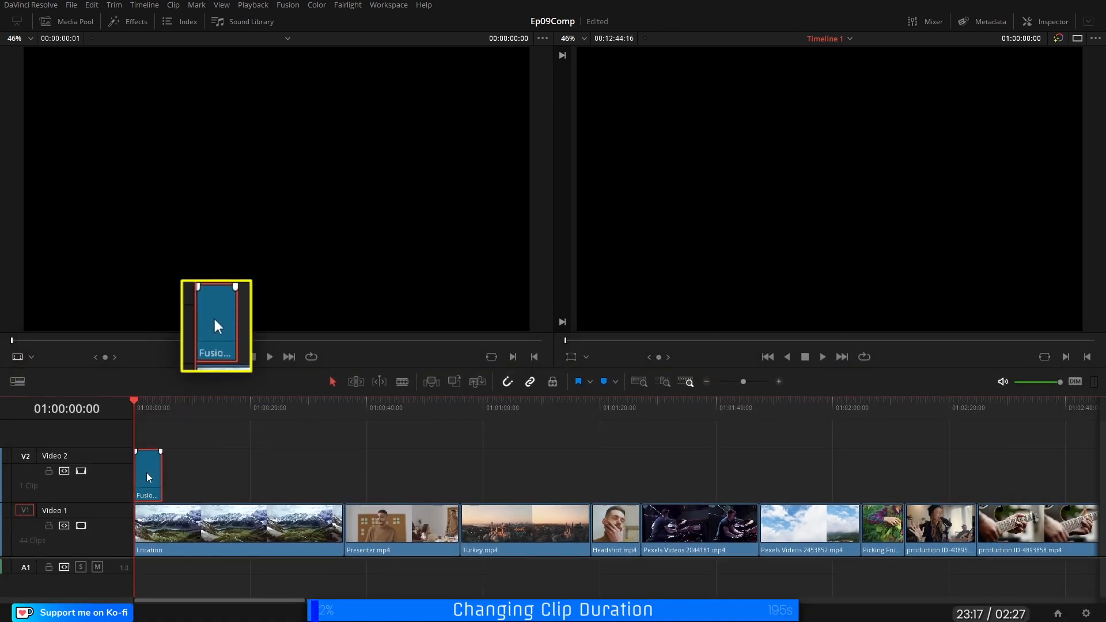
{"action": "left_click", "coordinate": [155, 472]}
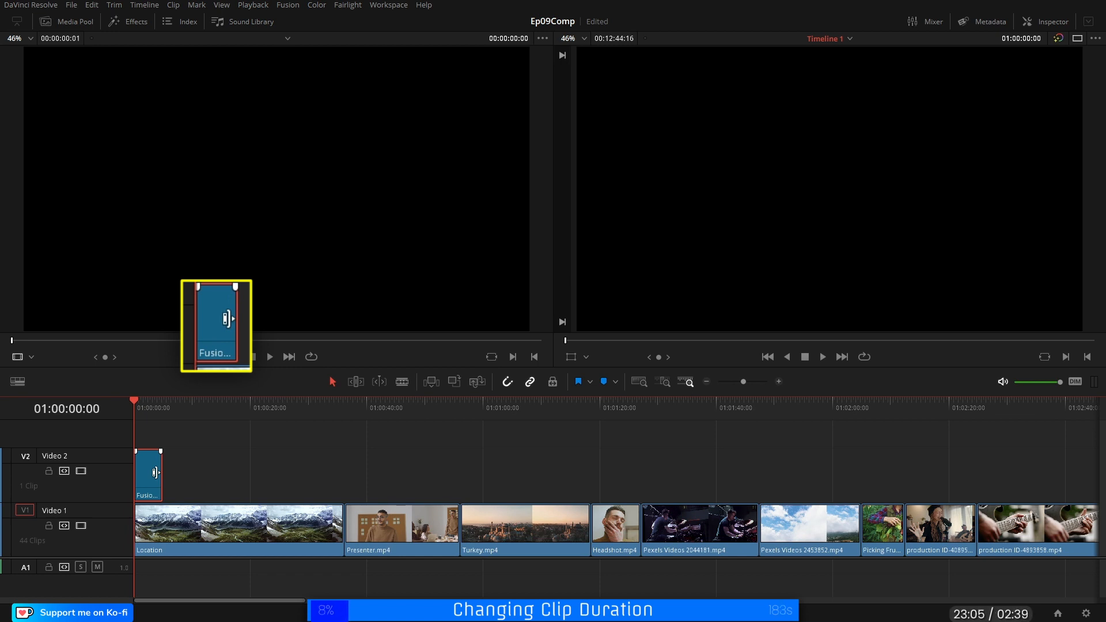
{"action": "left_click", "coordinate": [155, 472]}
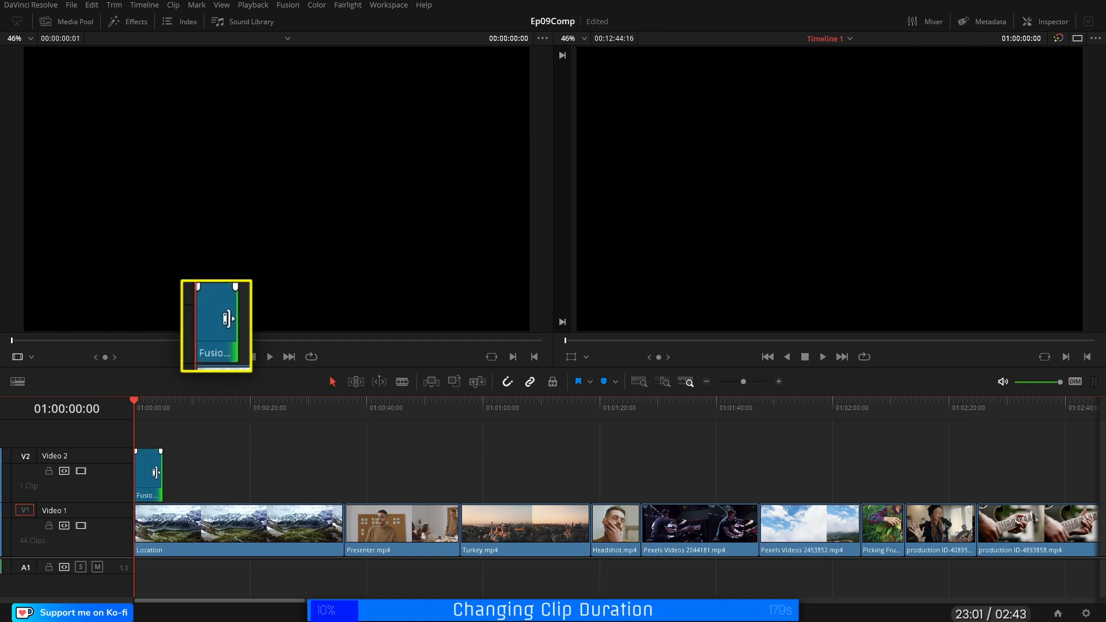
{"action": "left_click_drag", "start_coordinate": [155, 473], "coordinate": [364, 440]}
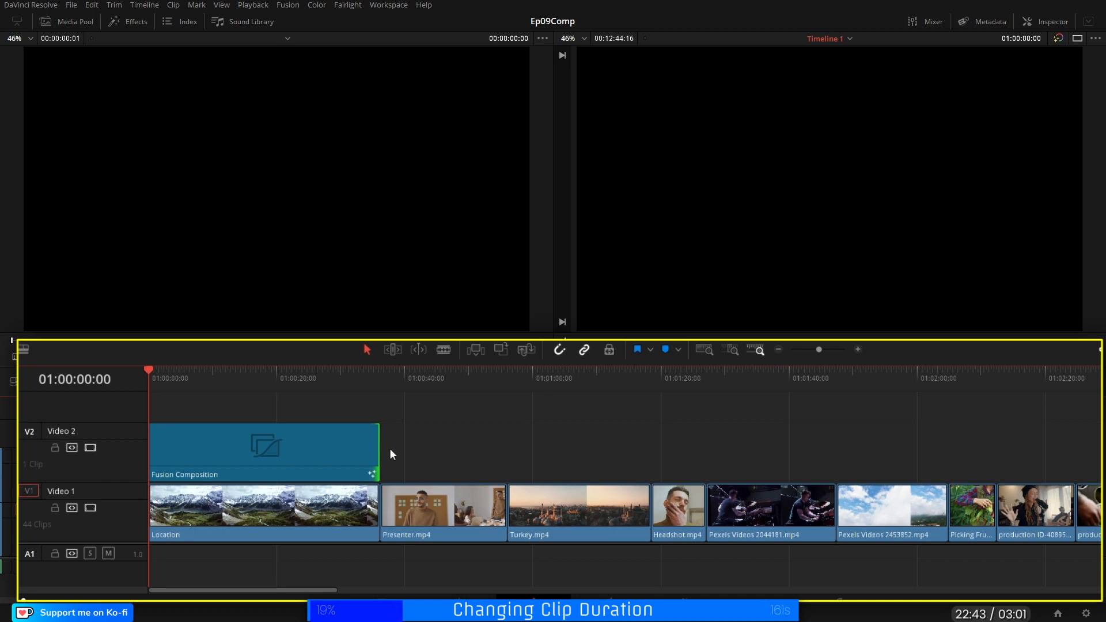
Step: Turn snapping off, shorten the Fusion Composition clip to about 7 seconds 15 frames, and turn snapping back on
{"action": "left_click", "coordinate": [318, 462]}
{"action": "key", "text": "n"}
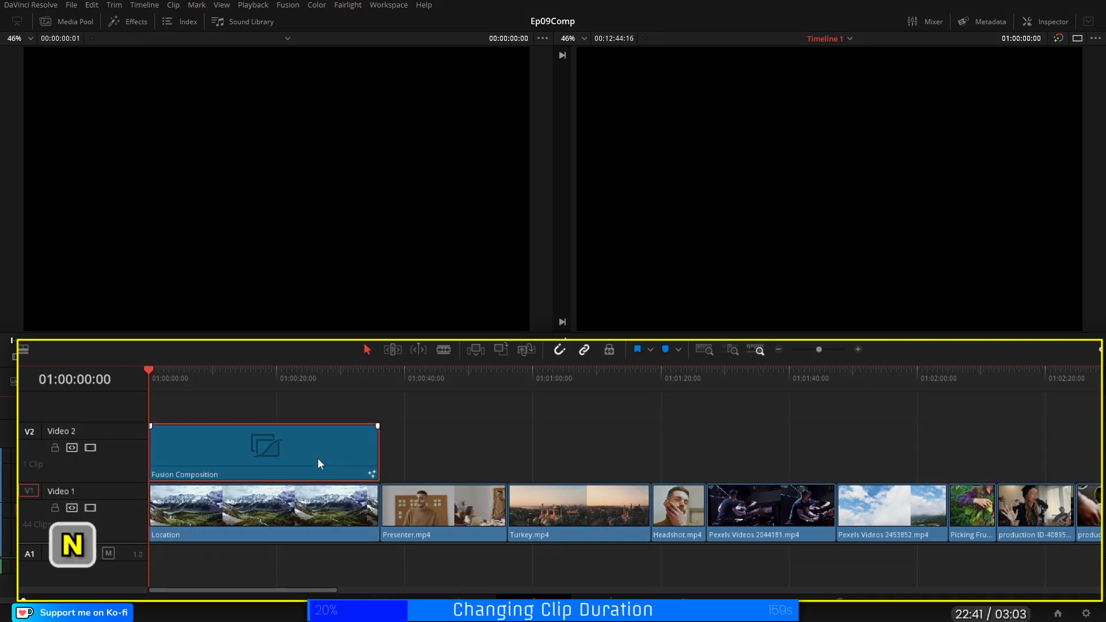
{"action": "left_click_drag", "start_coordinate": [374, 442], "coordinate": [340, 442]}
{"action": "key", "text": "n"}
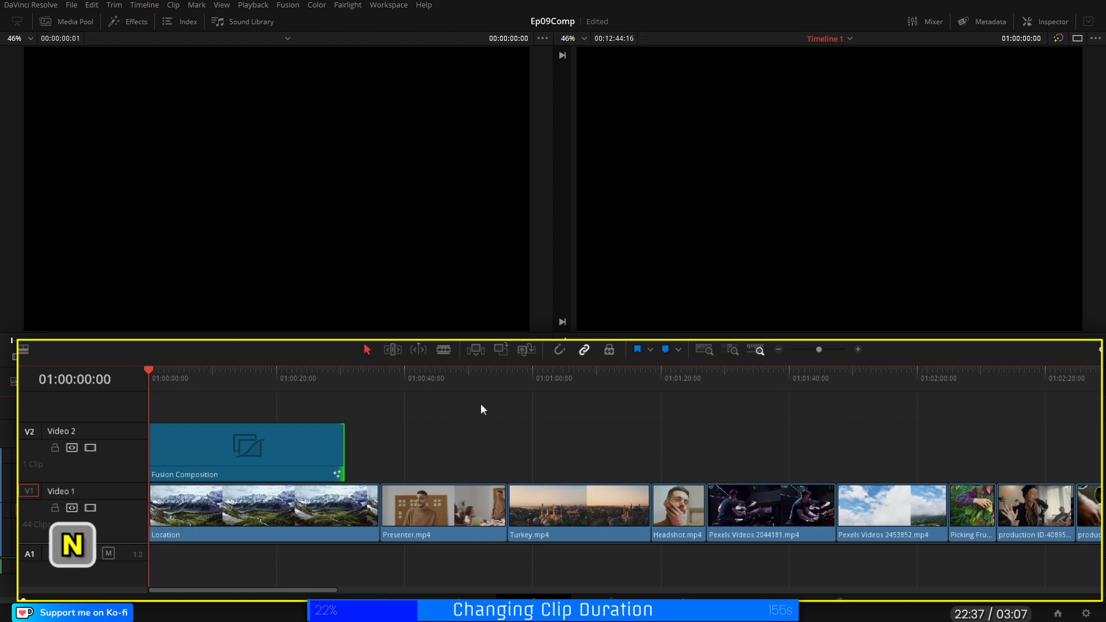
{"action": "left_click_drag", "start_coordinate": [343, 443], "coordinate": [196, 445]}
{"action": "left_click", "coordinate": [559, 351]}
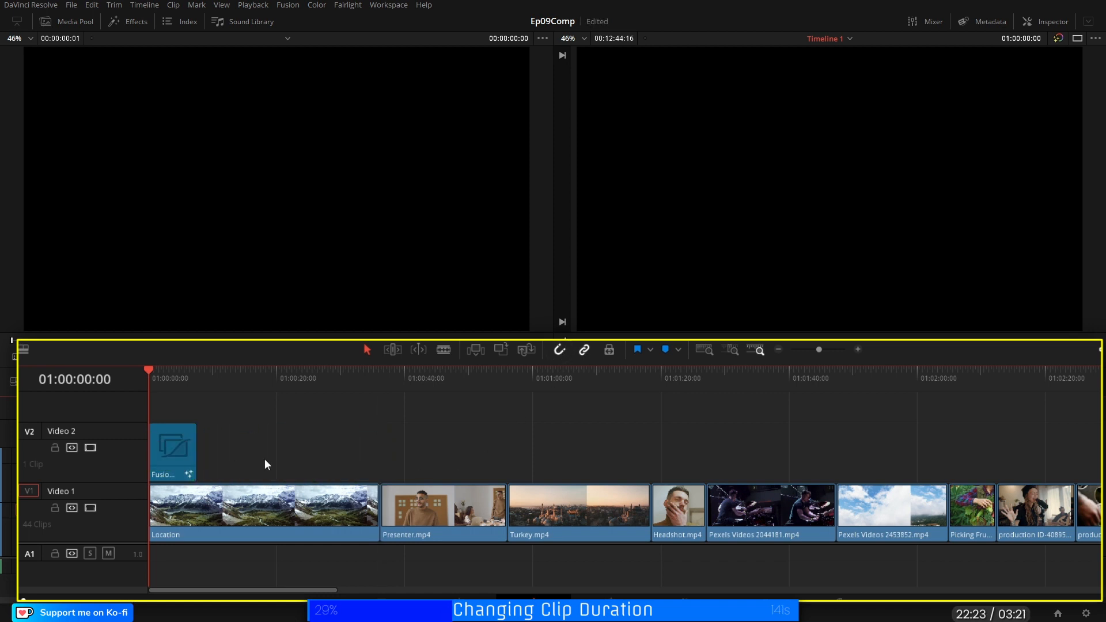
Step: Load the Location clip in the source viewer and set the Fusion Composition clip's duration to match it at 00:00:36:05
{"action": "double_click", "coordinate": [261, 519]}
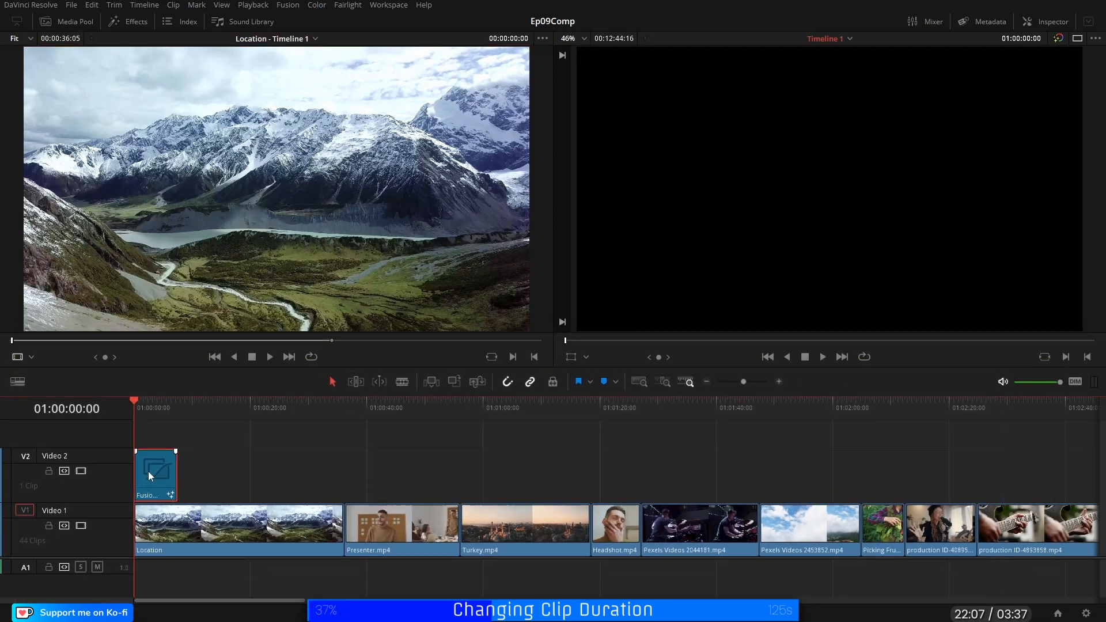
{"action": "right_click", "coordinate": [162, 450]}
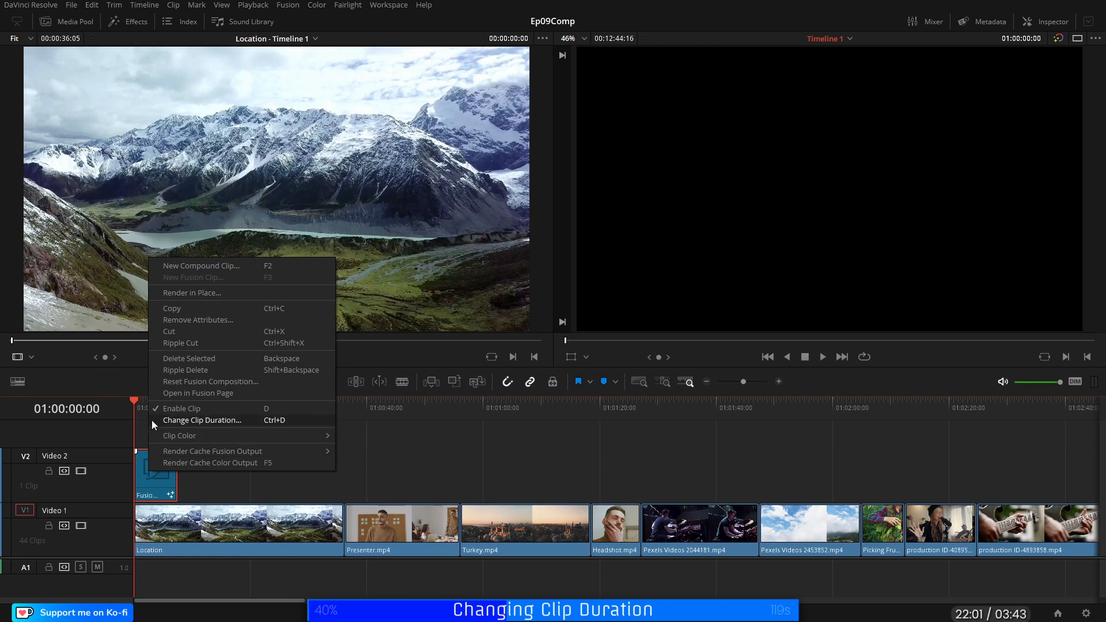
{"action": "left_click", "coordinate": [171, 423]}
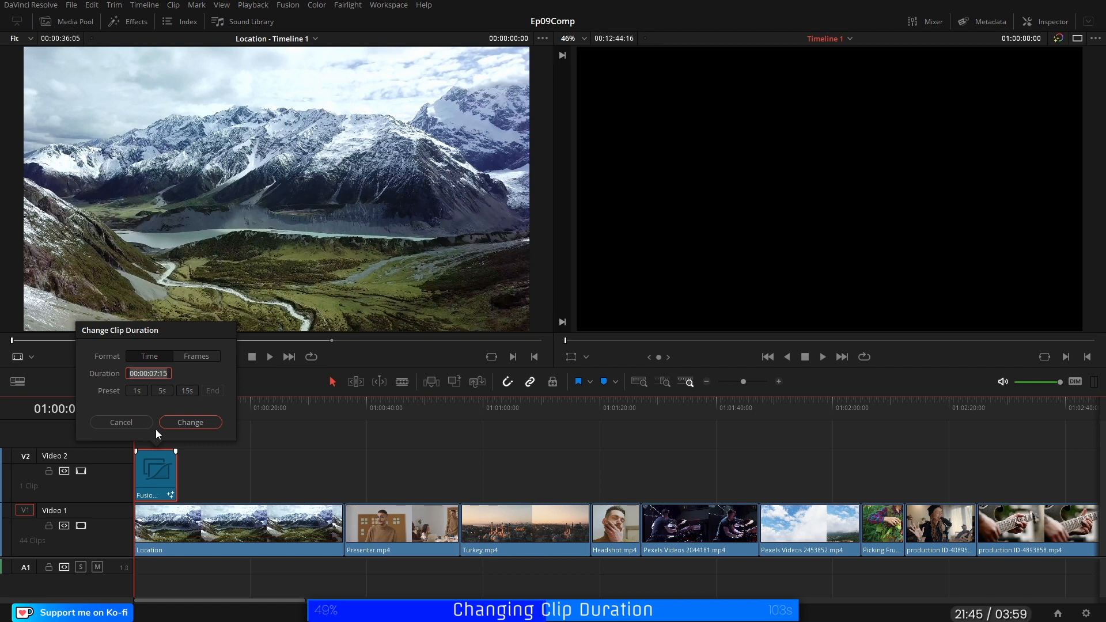
{"action": "type", "text": "3605"}
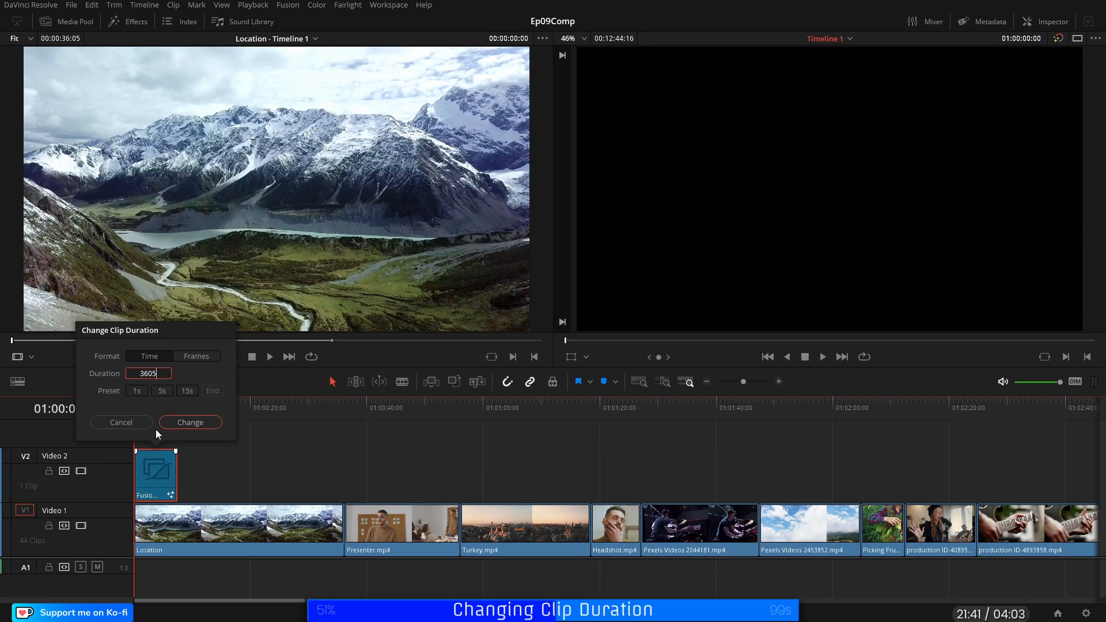
{"action": "left_click", "coordinate": [193, 423]}
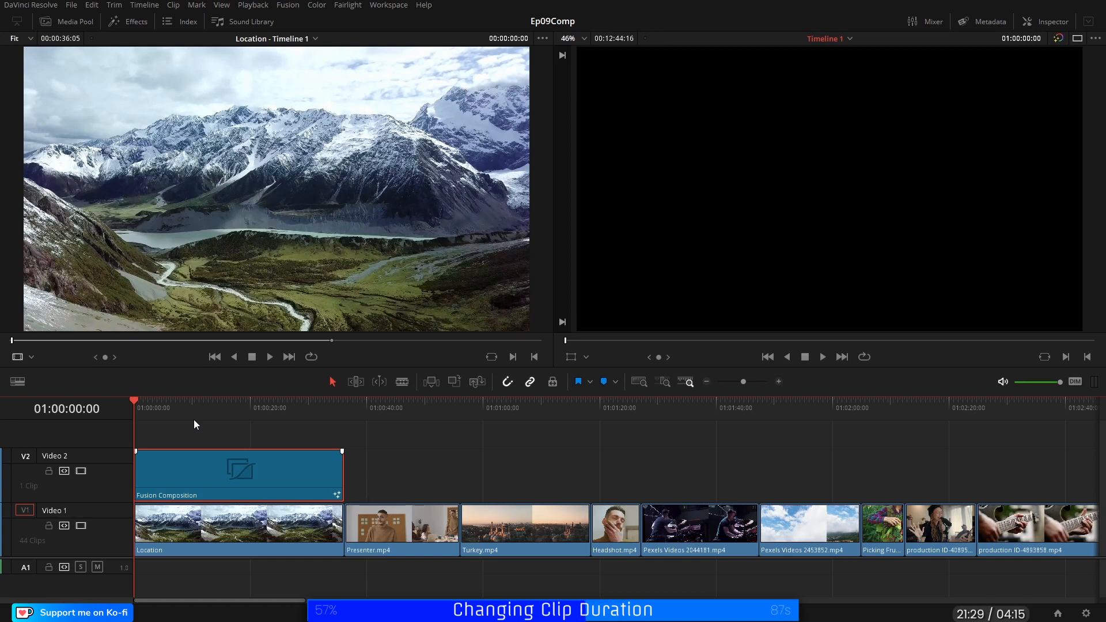
Step: Change the Fusion Composition clip's duration to the 5s preset
{"action": "right_click", "coordinate": [180, 474]}
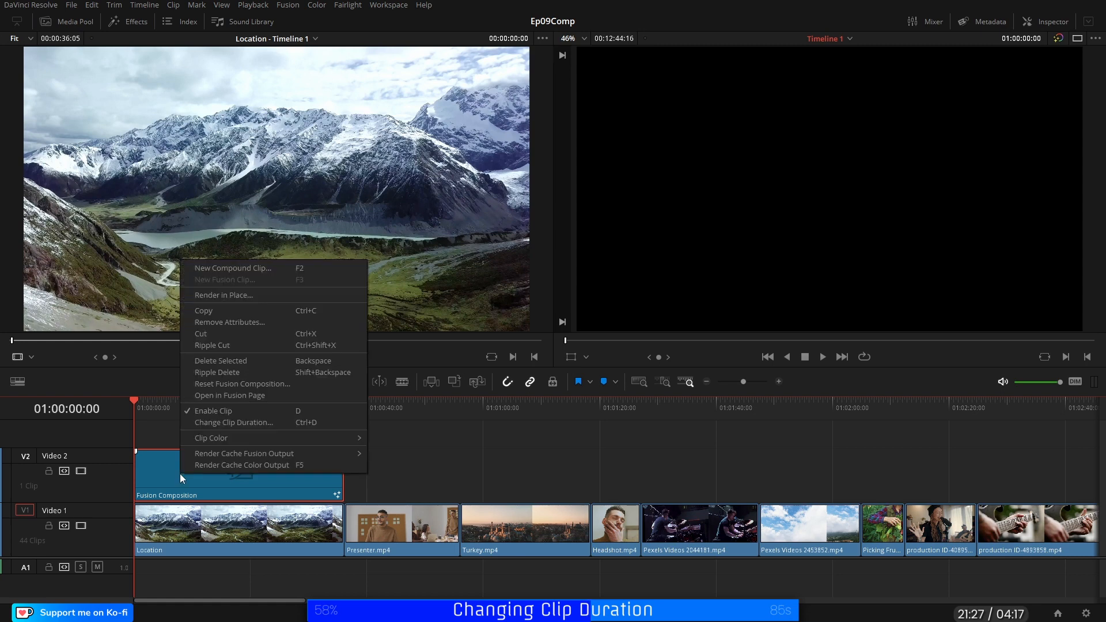
{"action": "left_click", "coordinate": [213, 423]}
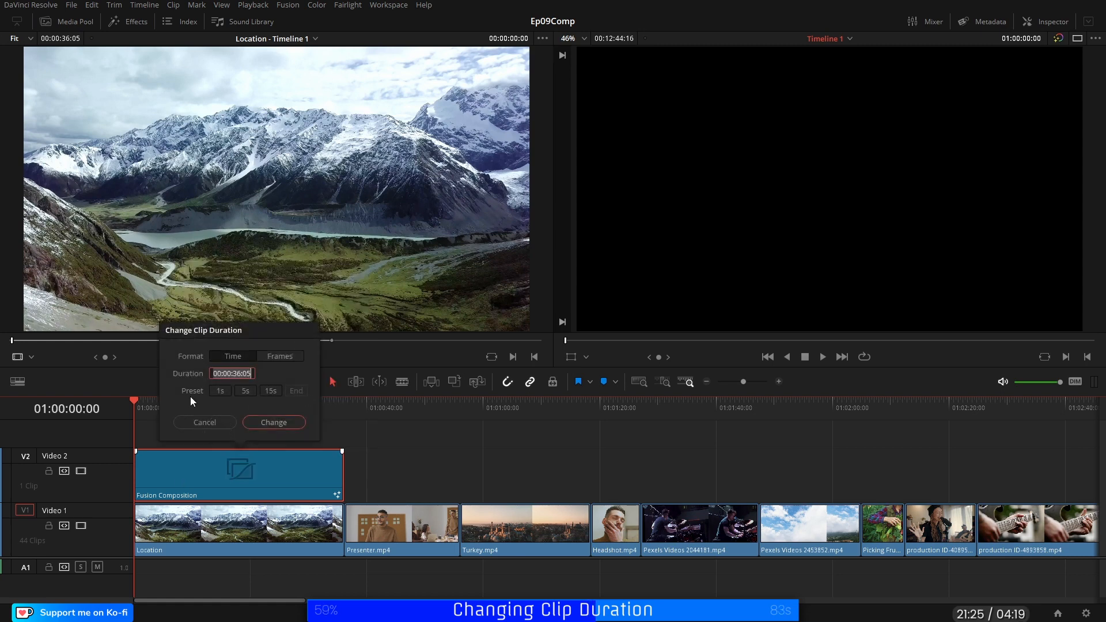
{"action": "left_click", "coordinate": [246, 391]}
{"action": "left_click", "coordinate": [267, 422]}
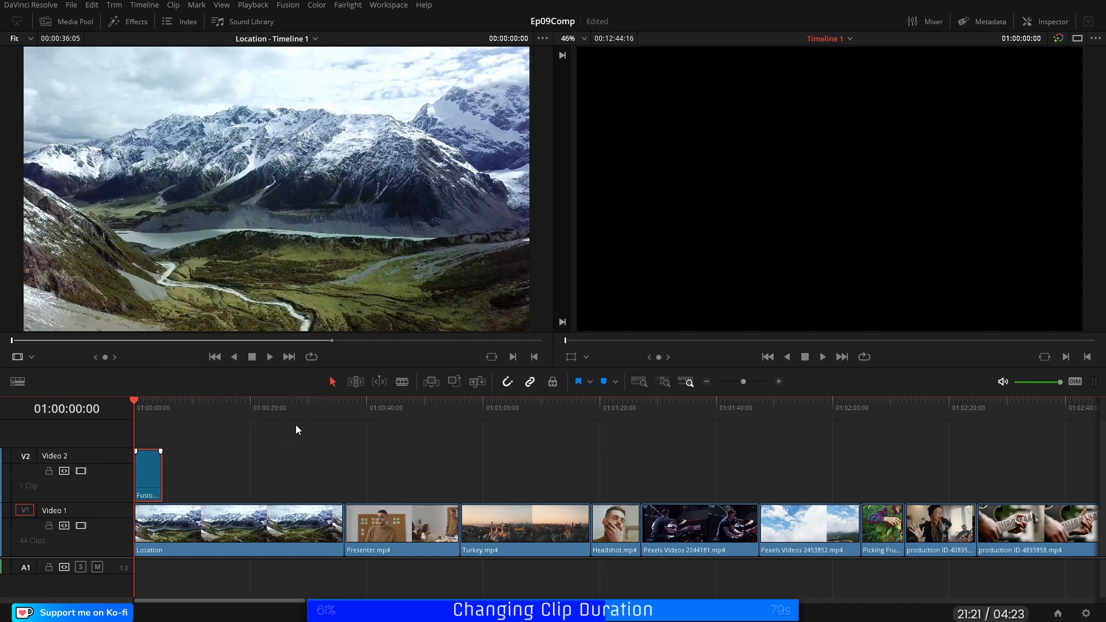
Step: Examine the full timeline extent and compare frames inside and outside the span covered by the Fusion Composition clip
{"action": "key", "text": "shift+z"}
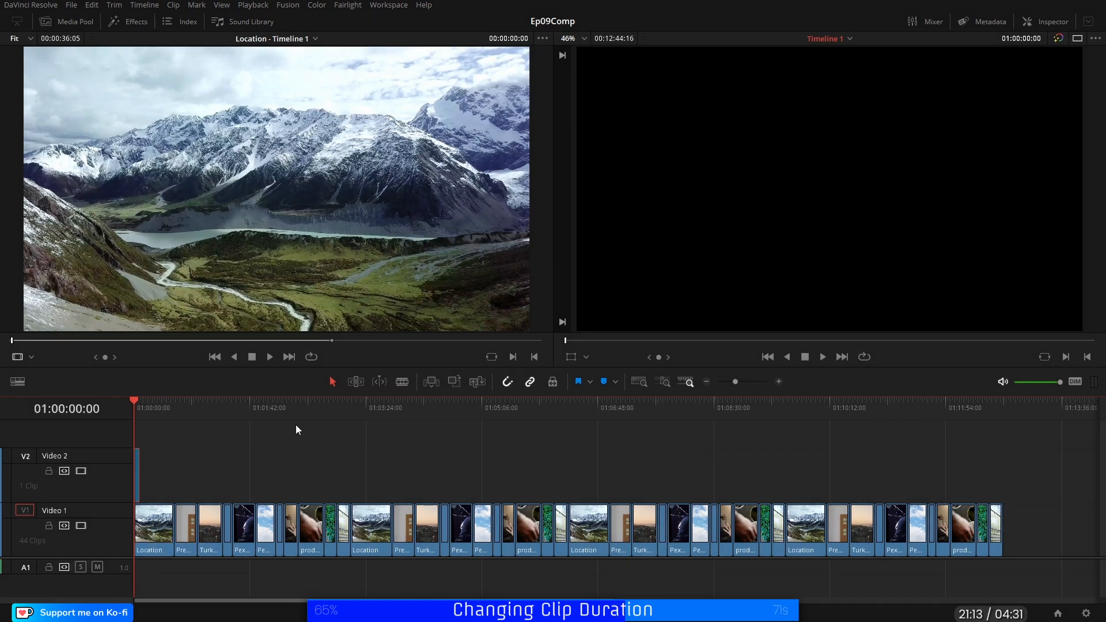
{"action": "right_click", "coordinate": [296, 430]}
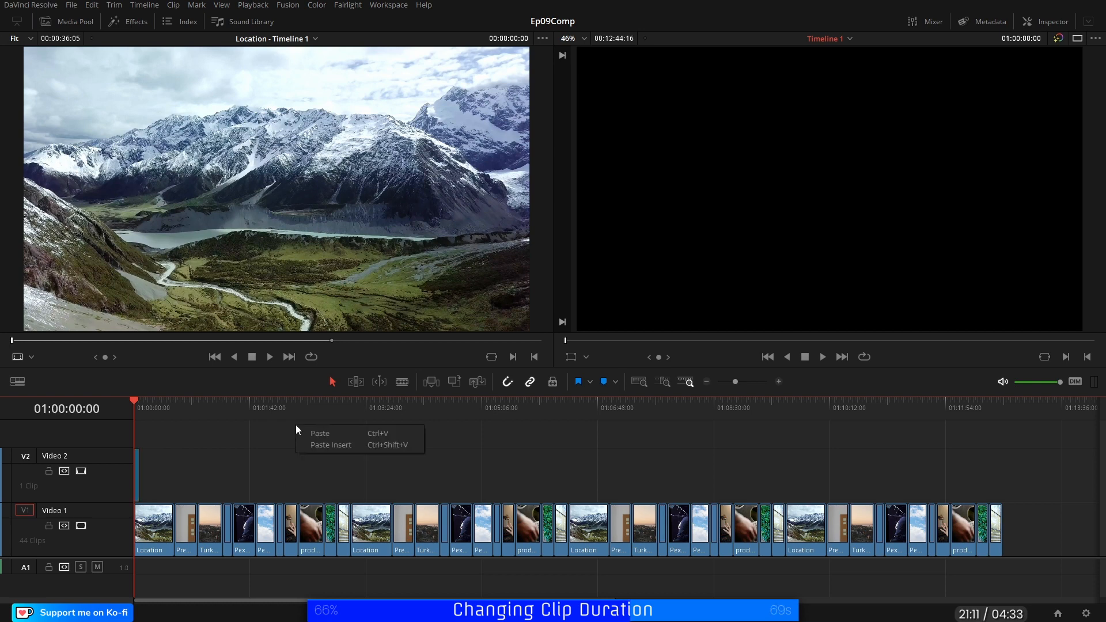
{"action": "key", "text": "Escape"}
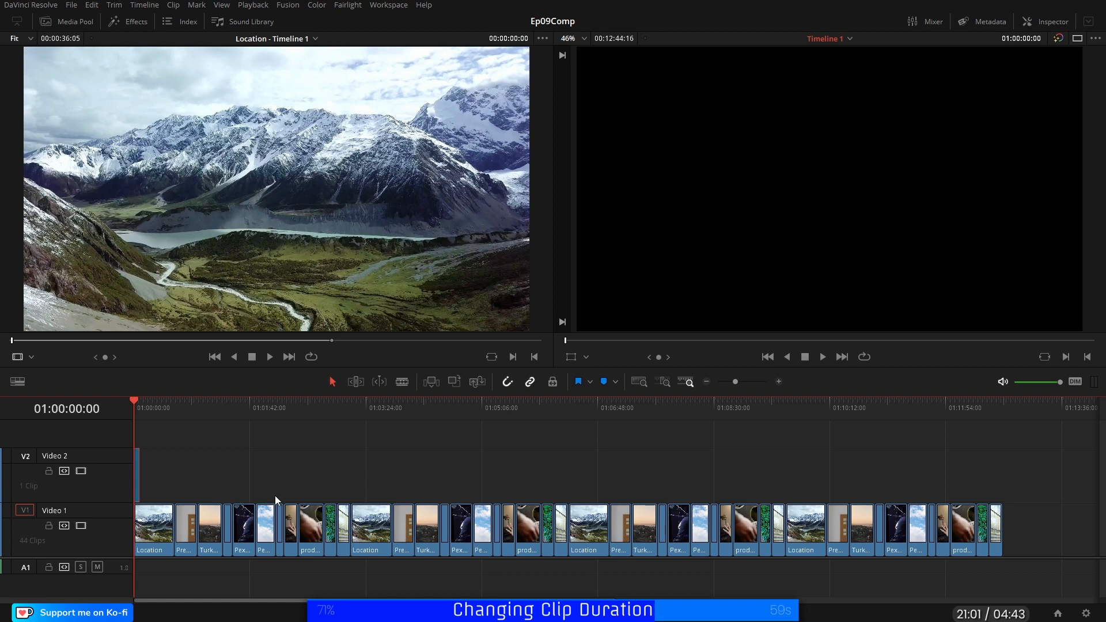
{"action": "key", "text": "shift+z"}
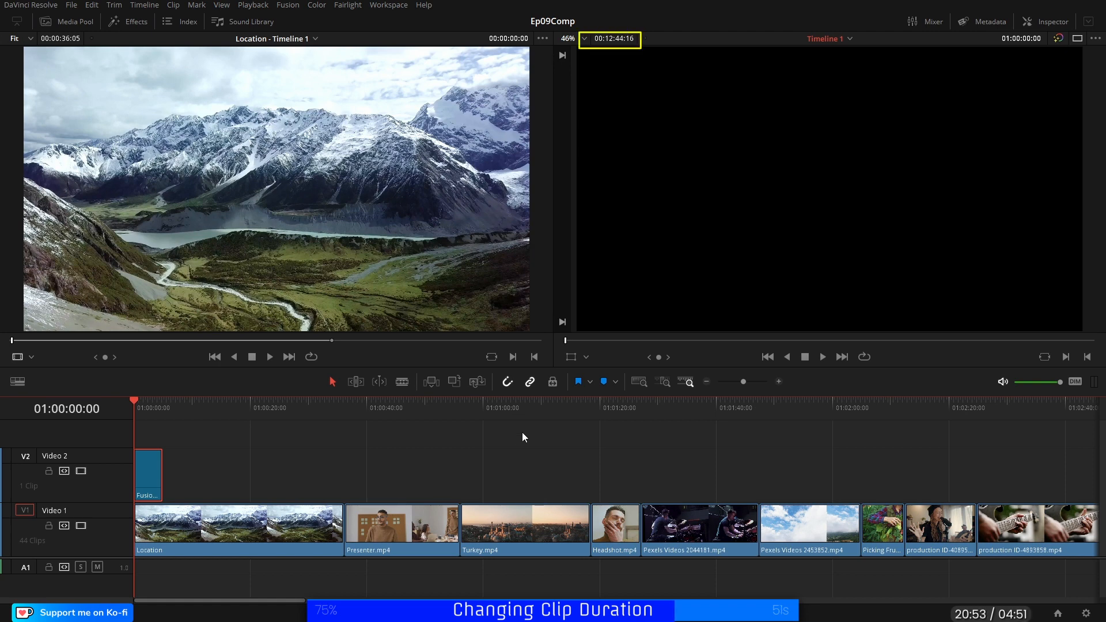
{"action": "left_click", "coordinate": [523, 405]}
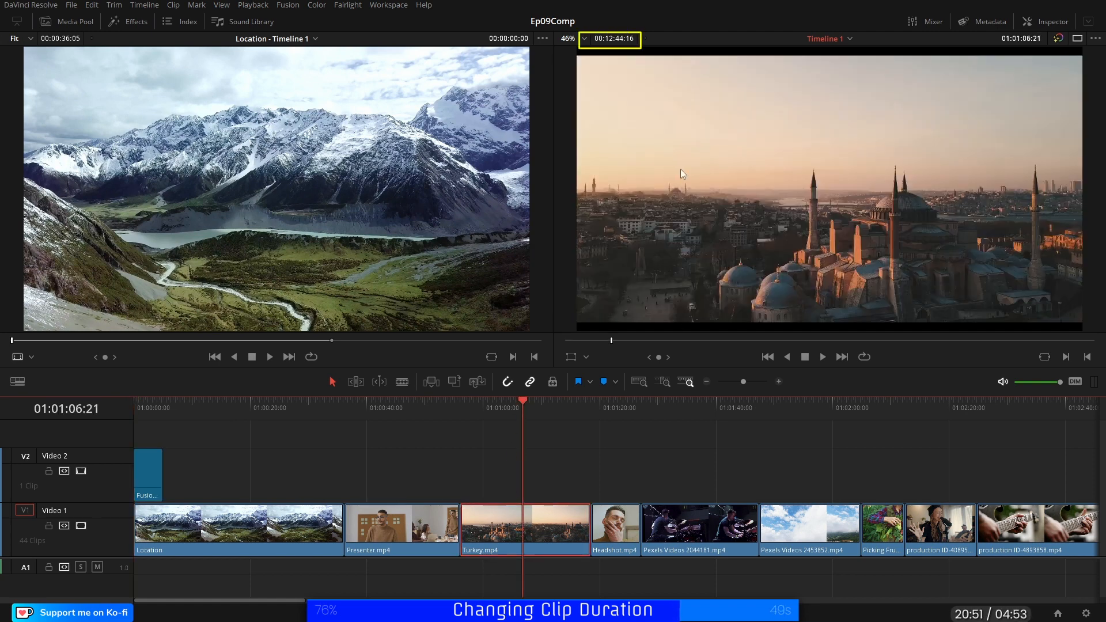
{"action": "left_click", "coordinate": [148, 409]}
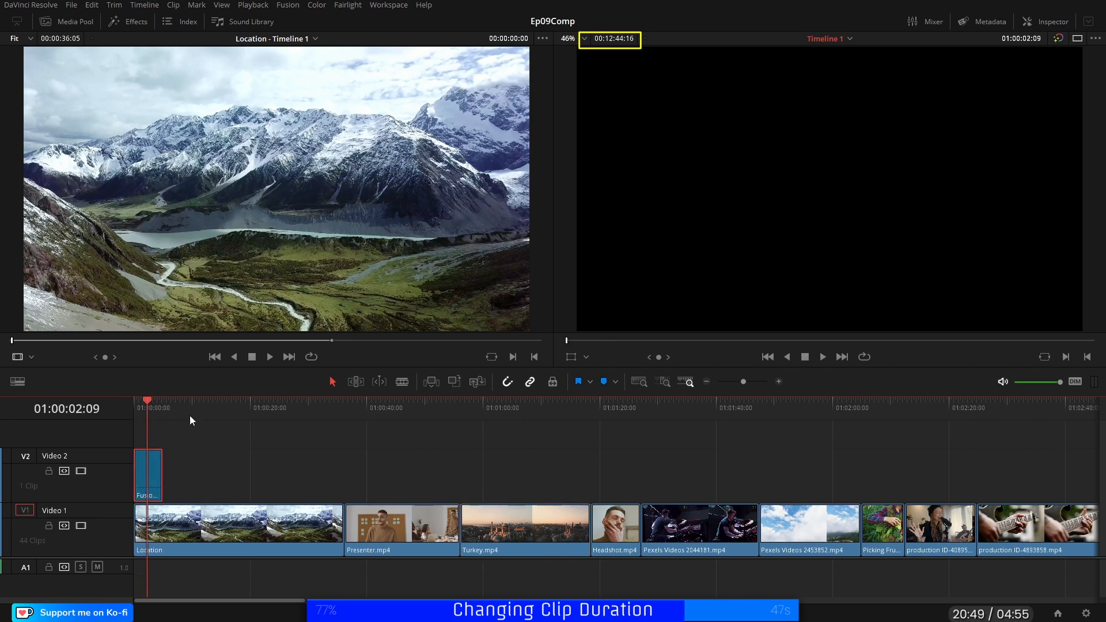
{"action": "left_click", "coordinate": [229, 412]}
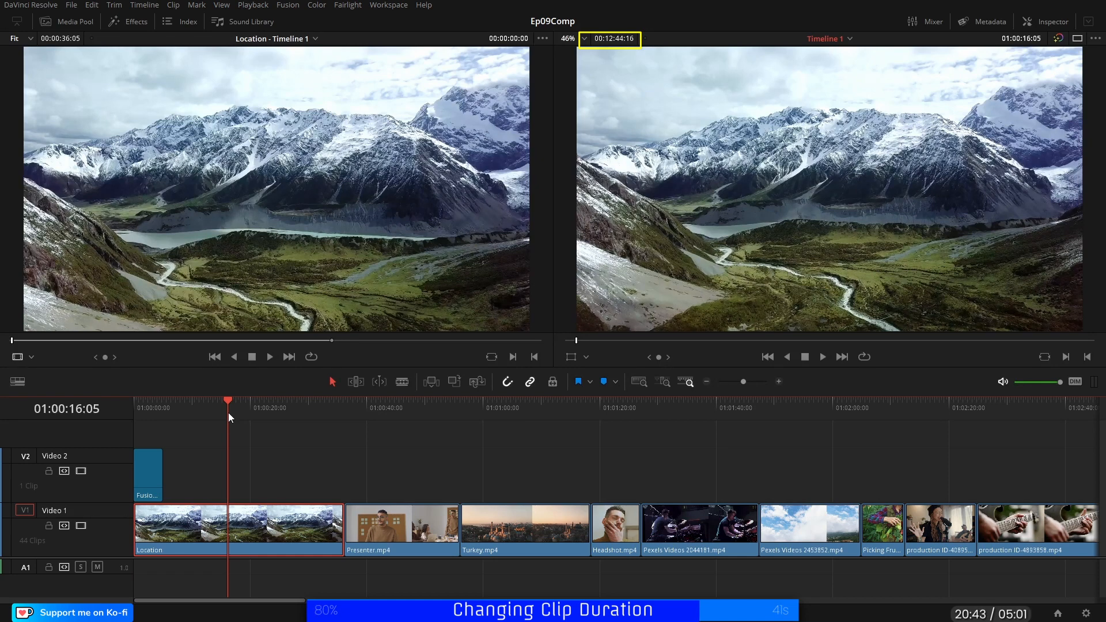
Step: Set the Fusion Composition clip's duration to 00:12:44:16 so it spans the whole timeline
{"action": "left_click", "coordinate": [143, 490]}
{"action": "right_click", "coordinate": [143, 490]}
{"action": "left_click", "coordinate": [172, 438]}
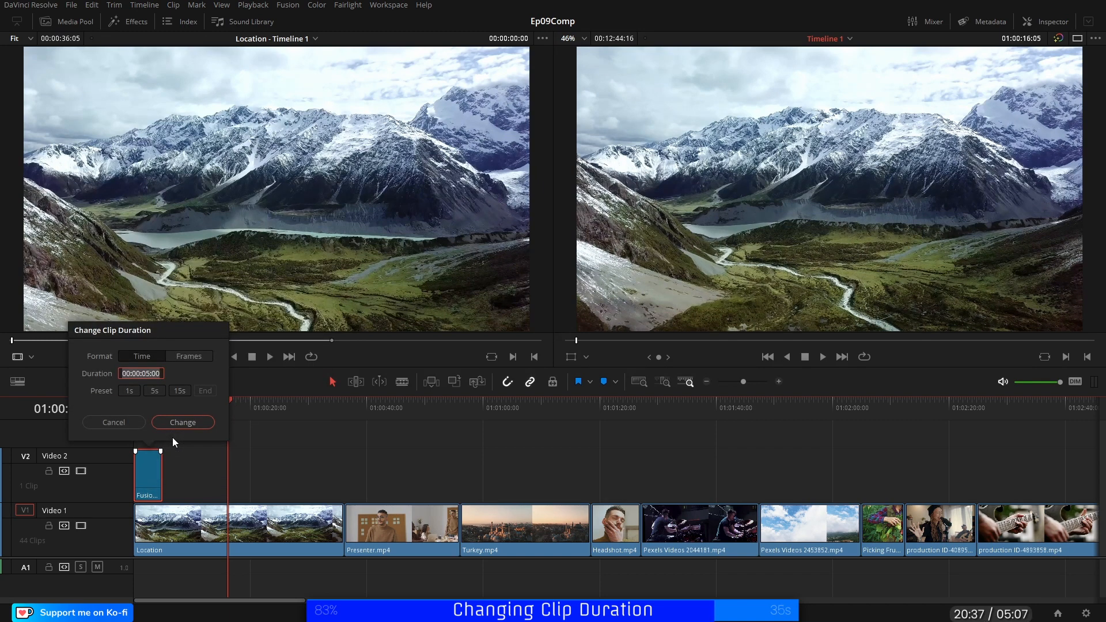
{"action": "type", "text": "124416"}
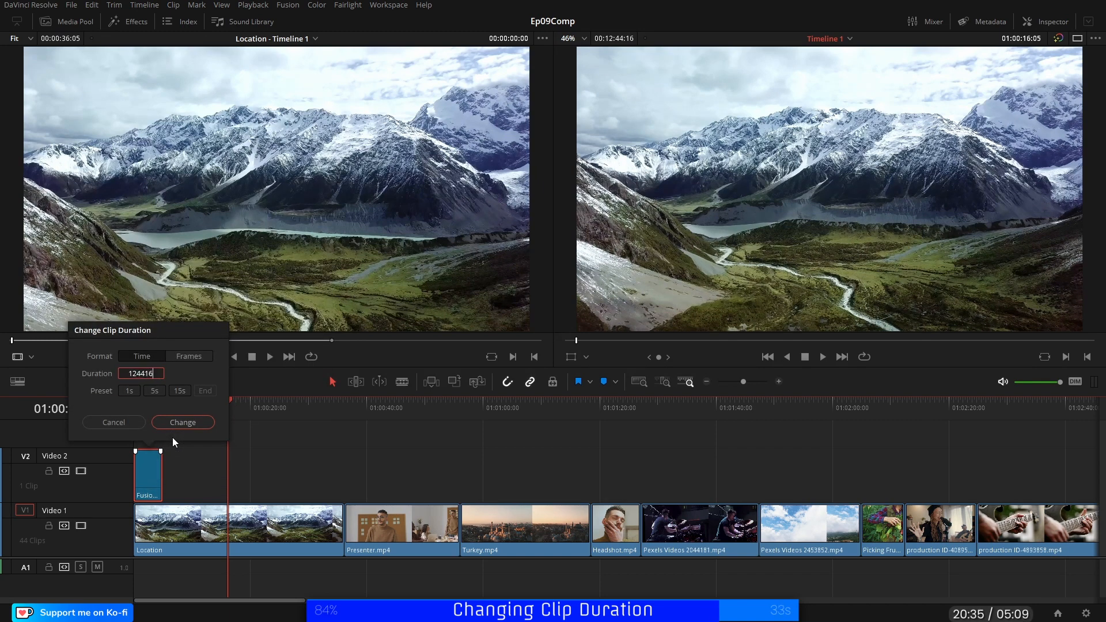
{"action": "left_click", "coordinate": [171, 421]}
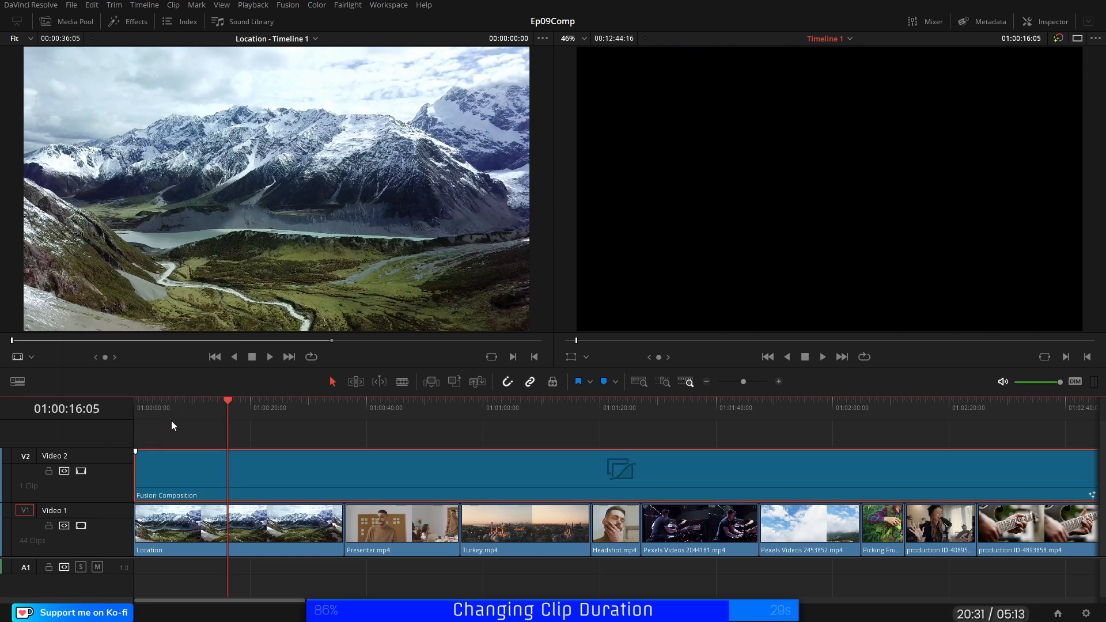
{"action": "key", "text": "shift+z"}
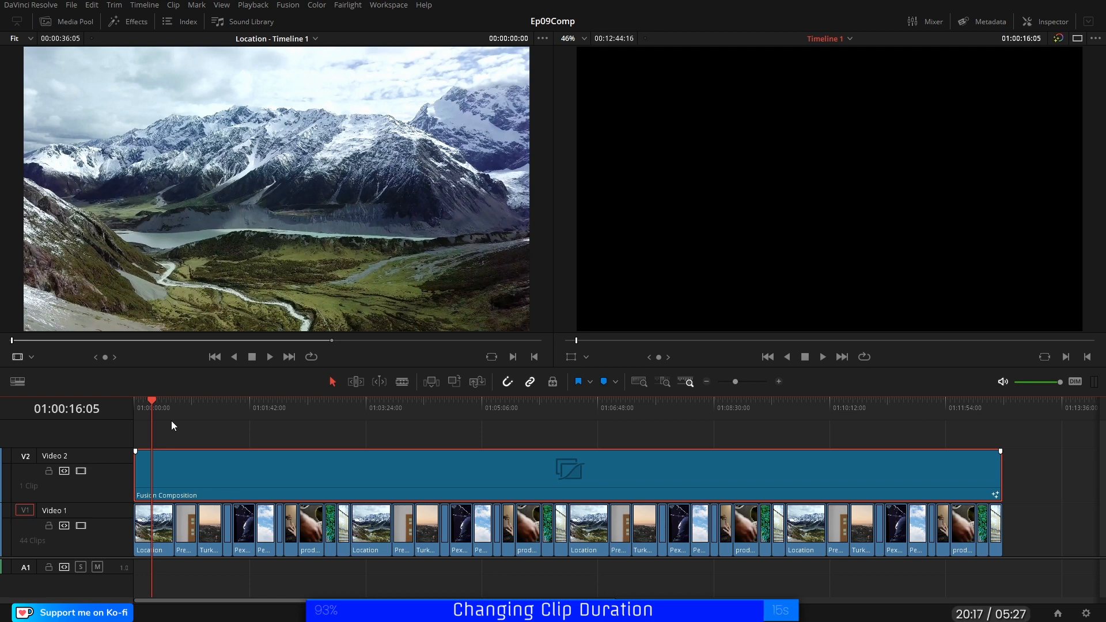
Step: Set the Fusion Composition clip to the 5s duration preset and extend its end to the Location clip's end, at 36:05
{"action": "key", "text": "ctrl+d"}
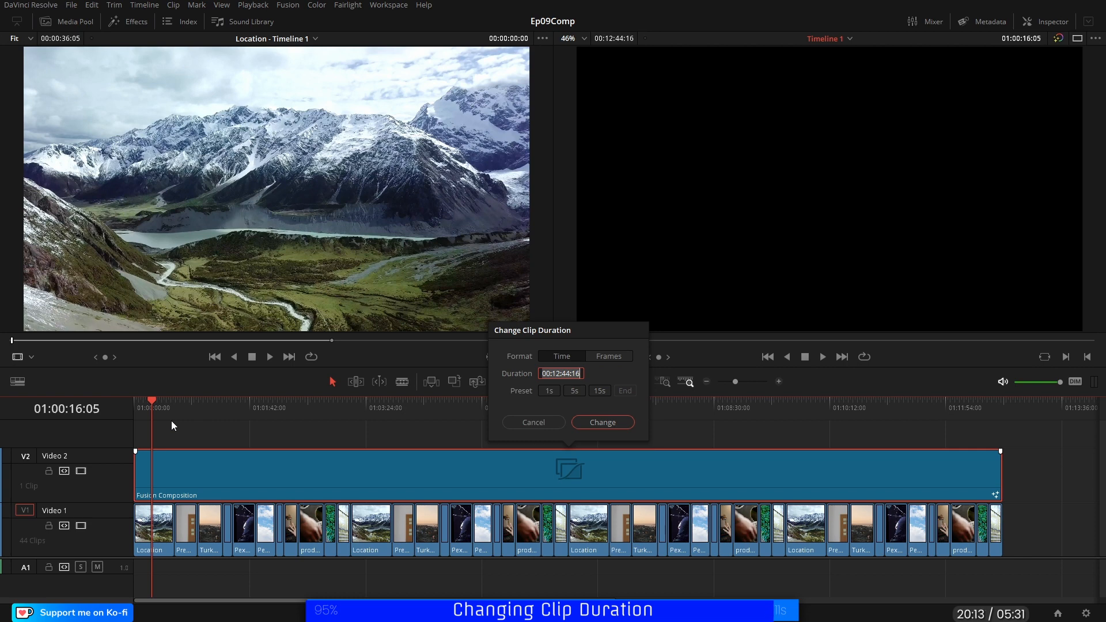
{"action": "left_click", "coordinate": [576, 391]}
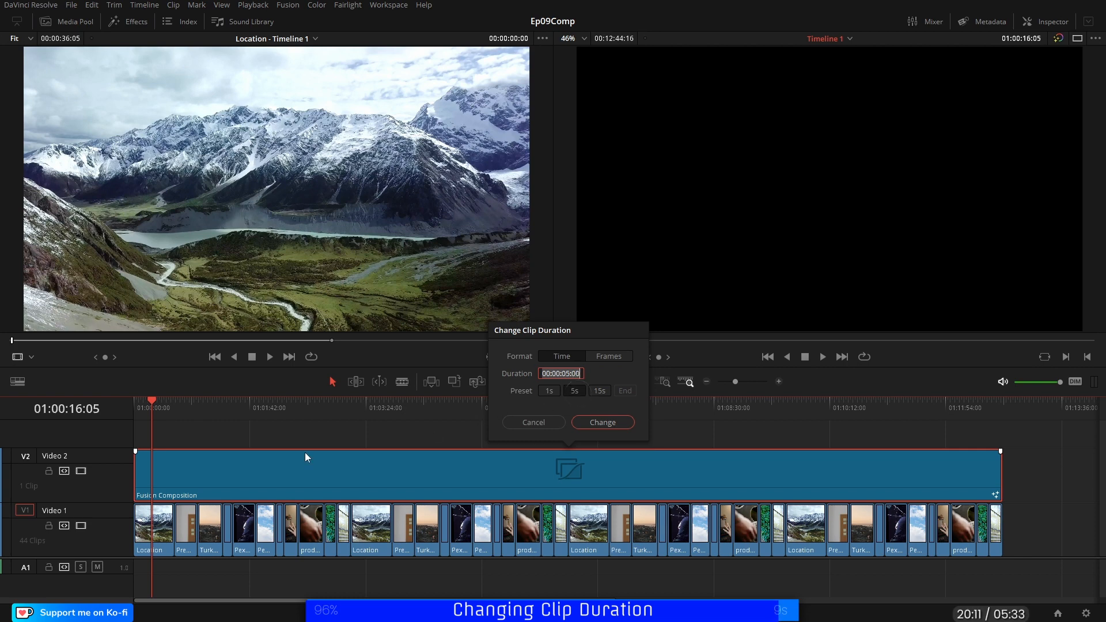
{"action": "left_click", "coordinate": [593, 423]}
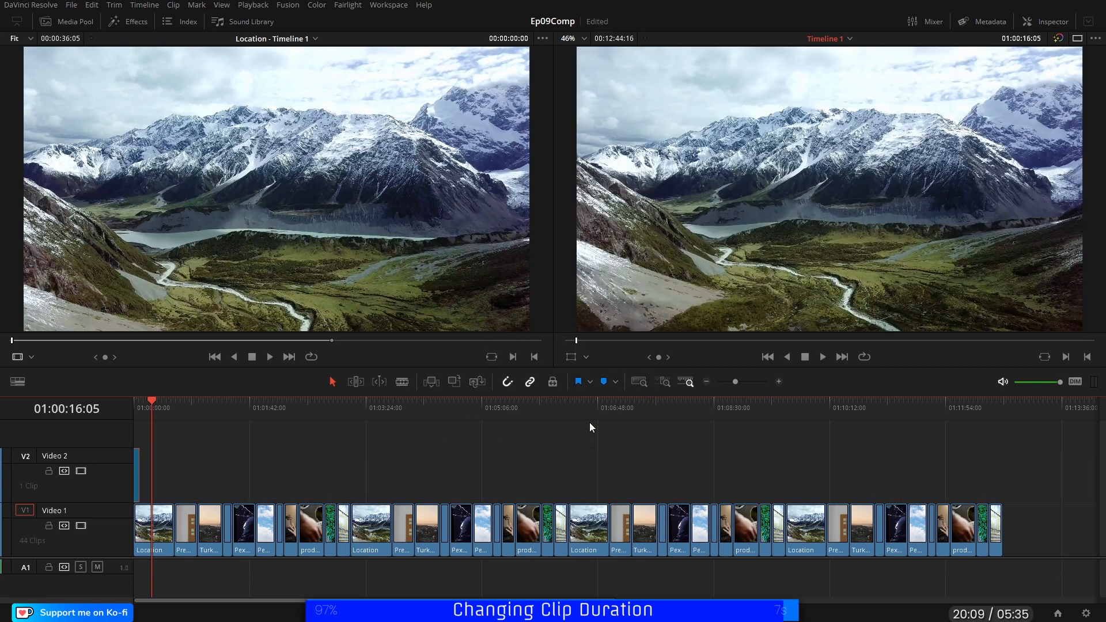
{"action": "key", "text": "shift+z"}
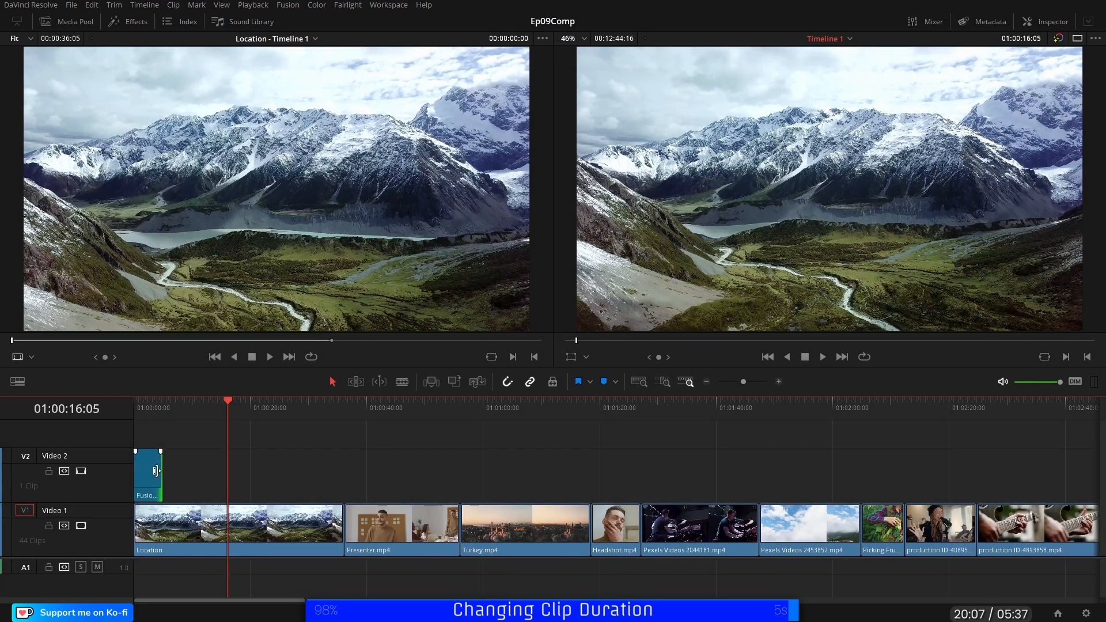
{"action": "left_click_drag", "start_coordinate": [156, 471], "coordinate": [343, 471]}
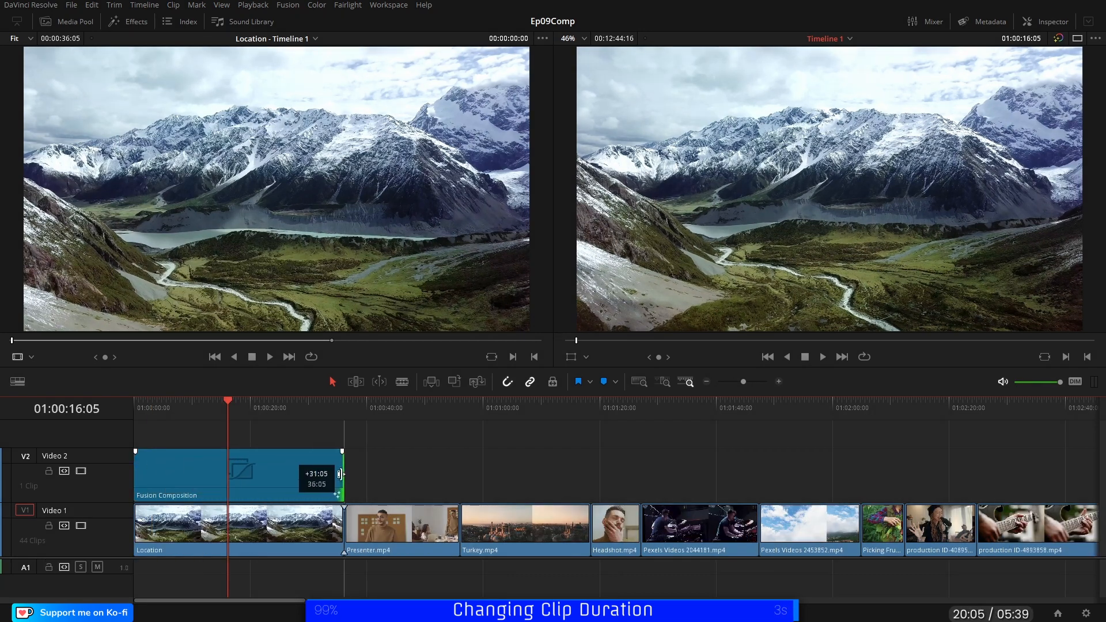
Step: Select the Fusion Composition clip, place the playhead at 01:00:15:13, and open the composition on the Fusion page
{"action": "left_click", "coordinate": [203, 479]}
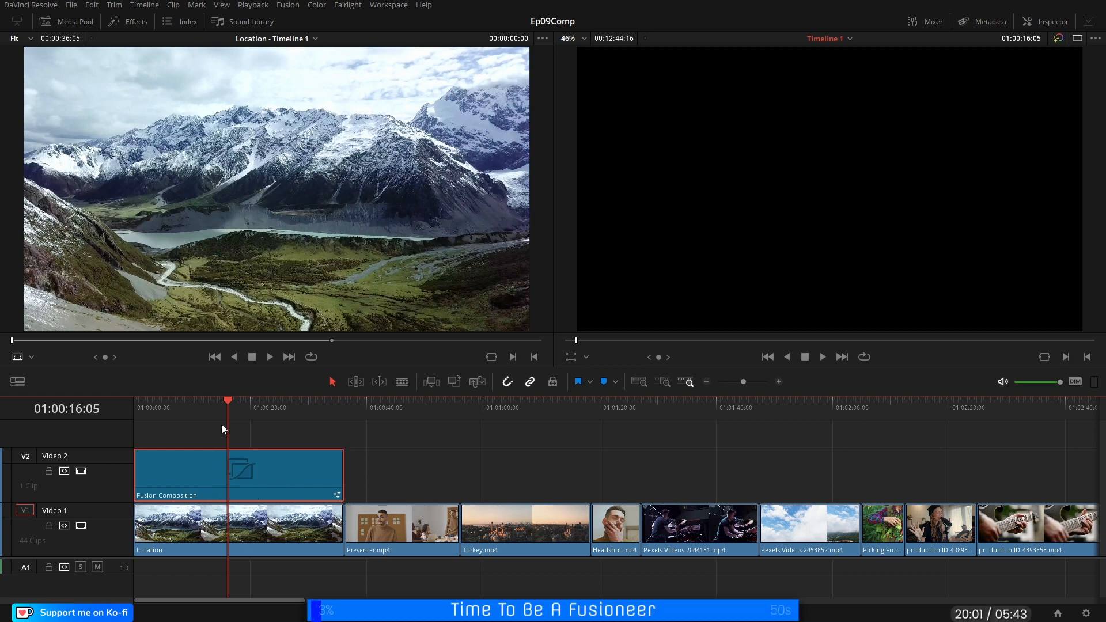
{"action": "left_click_drag", "start_coordinate": [231, 404], "coordinate": [224, 399]}
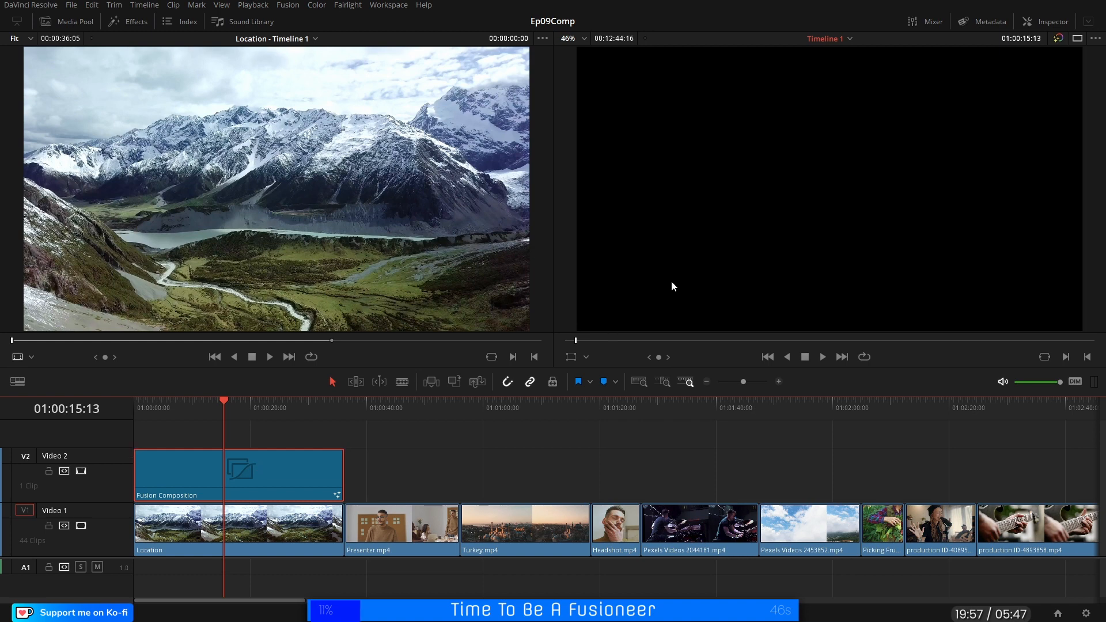
{"action": "left_click", "coordinate": [554, 615]}
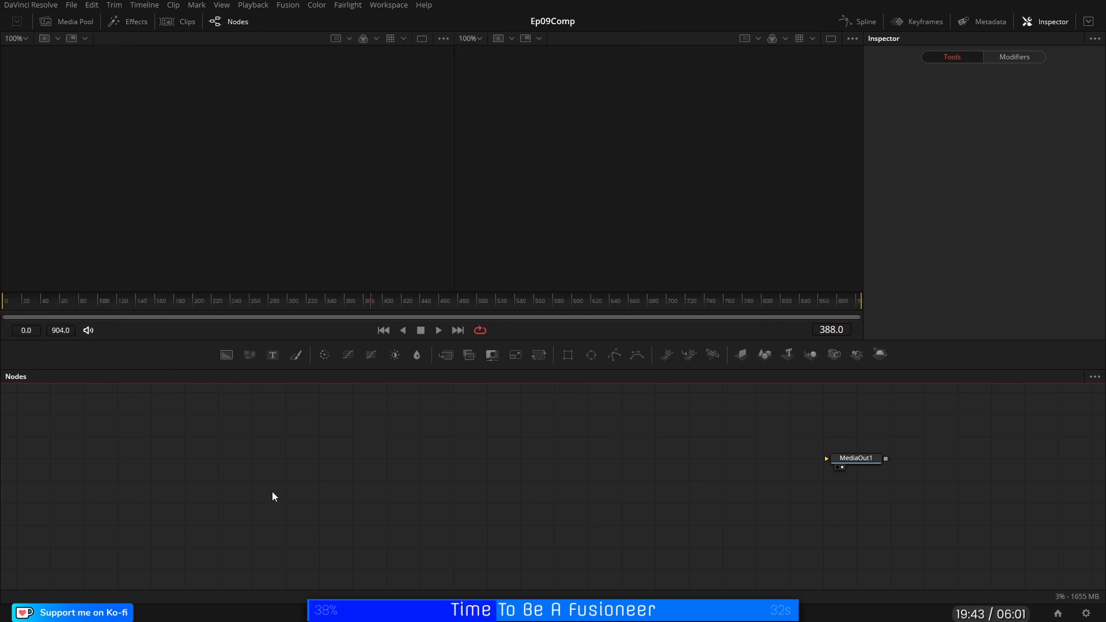
Step: Move the MediaOut1 node further inside the node graph and extend the Inspector to full height
{"action": "left_click_drag", "start_coordinate": [863, 459], "coordinate": [727, 459]}
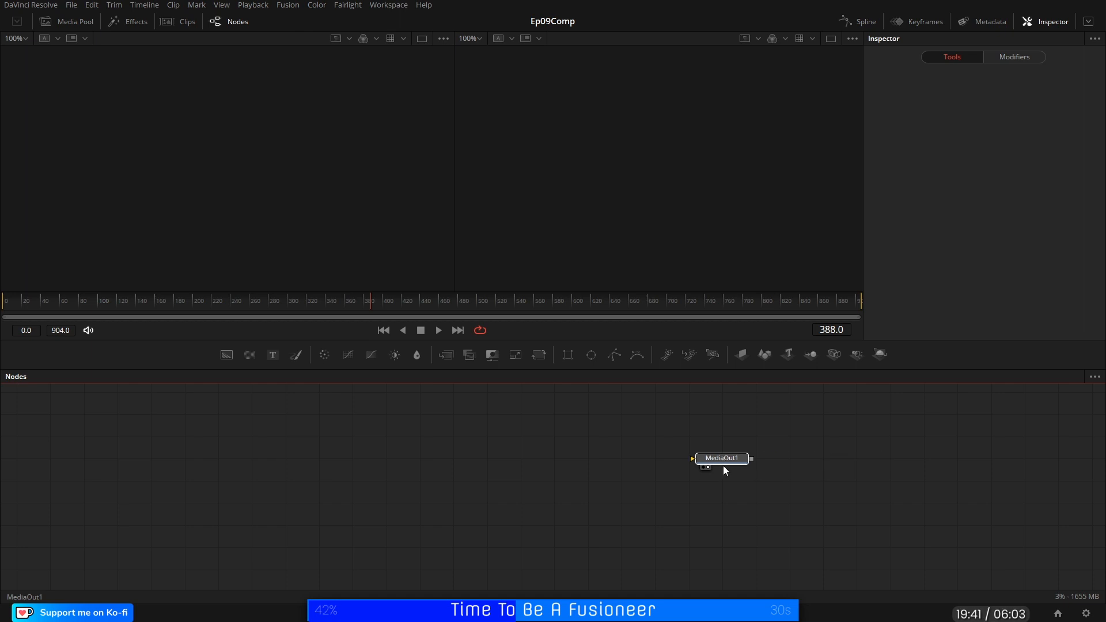
{"action": "left_click", "coordinate": [1088, 21]}
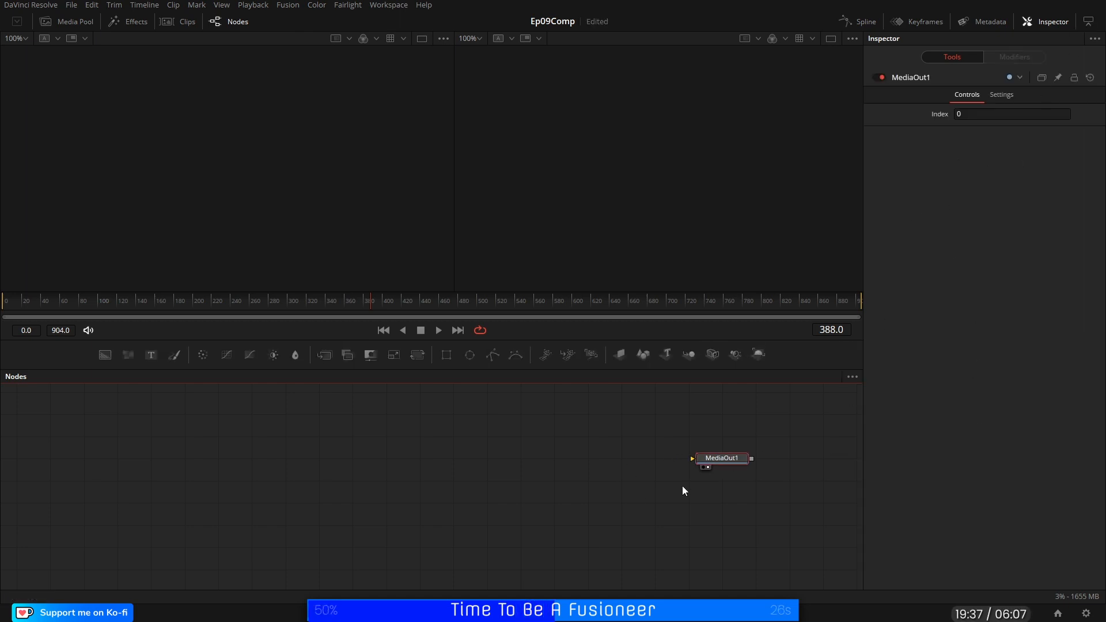
{"action": "left_click_drag", "start_coordinate": [719, 459], "coordinate": [686, 505]}
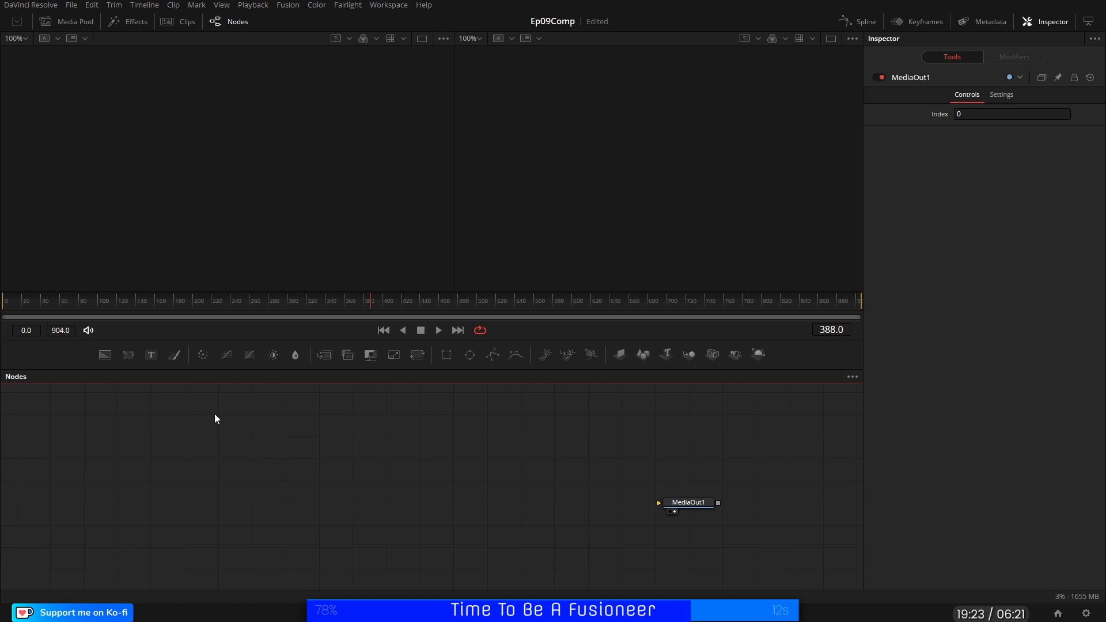
Step: Add a Text+ node to the composition and connect its output to MediaOut1
{"action": "left_click", "coordinate": [151, 355]}
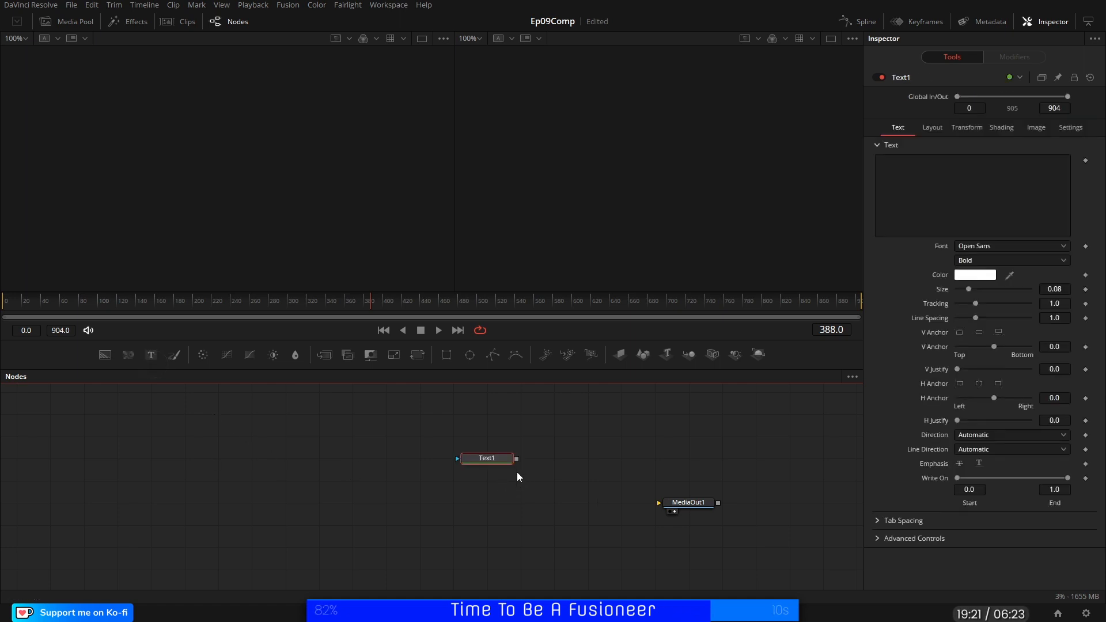
{"action": "left_click_drag", "start_coordinate": [487, 458], "coordinate": [714, 509]}
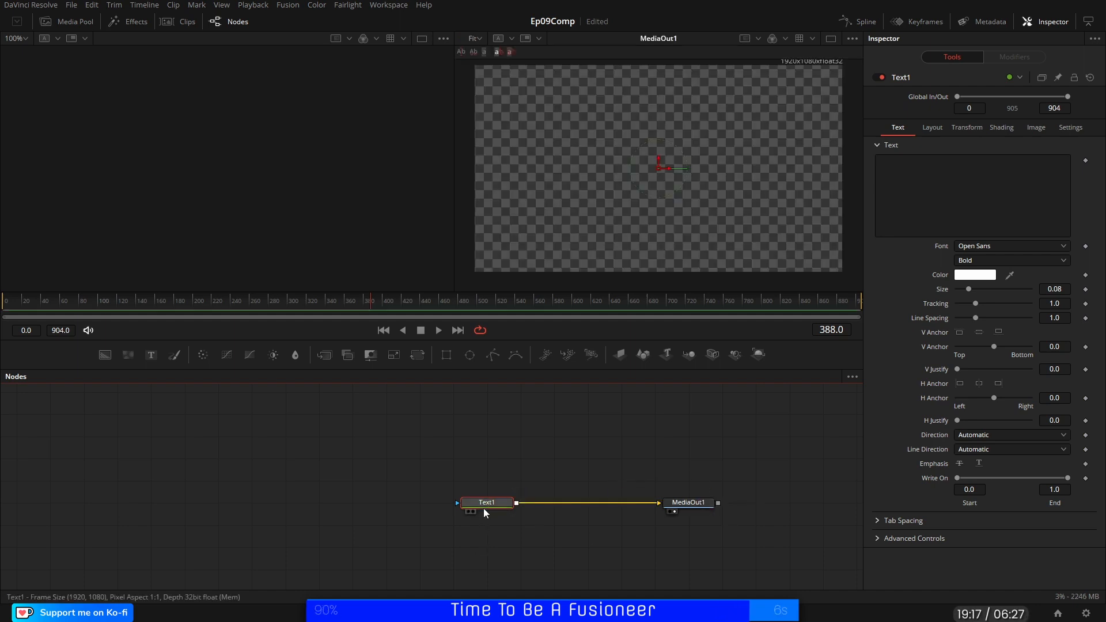
Step: Switch to a single viewer and enlarge it by shrinking the node graph area
{"action": "left_click", "coordinate": [831, 38]}
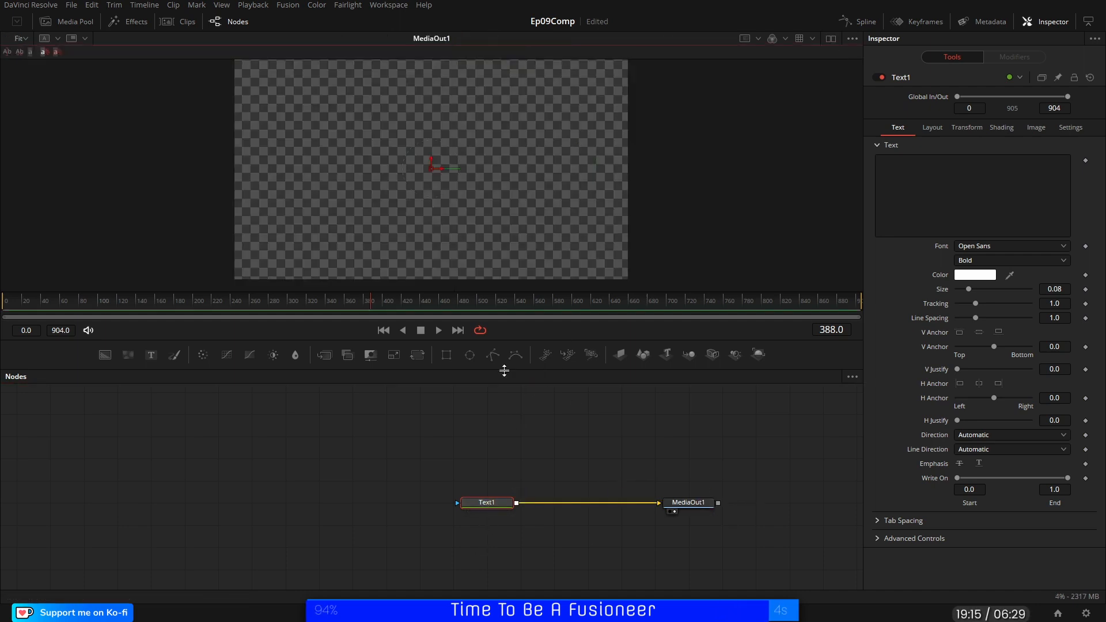
{"action": "left_click_drag", "start_coordinate": [476, 346], "coordinate": [478, 466]}
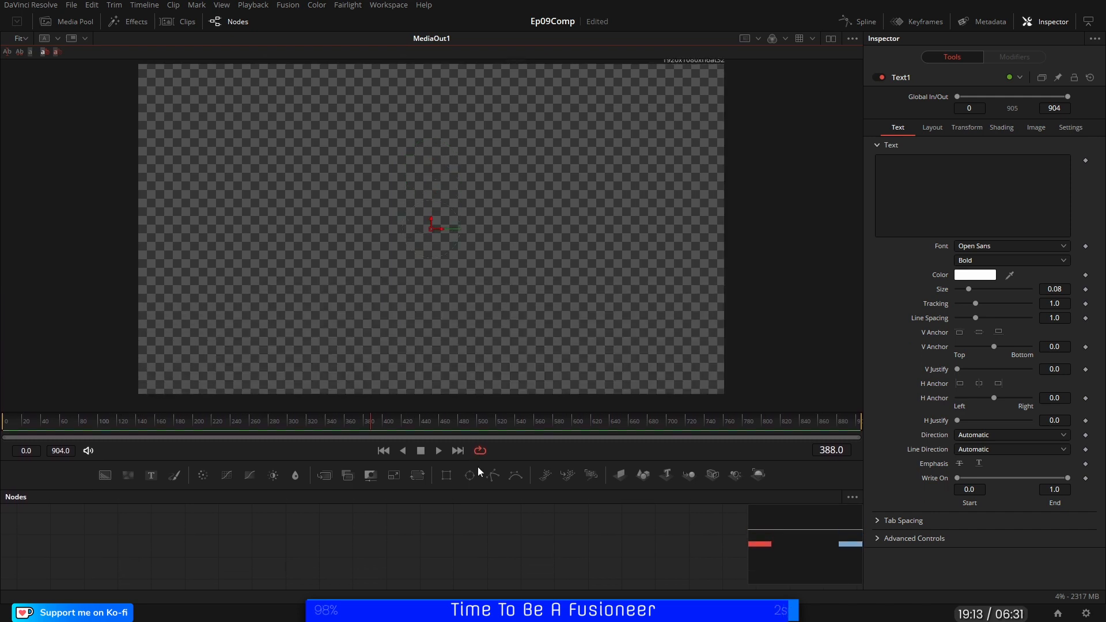
{"action": "scroll", "coordinate": [483, 531], "scroll_direction": "down", "scroll_amount": 3}
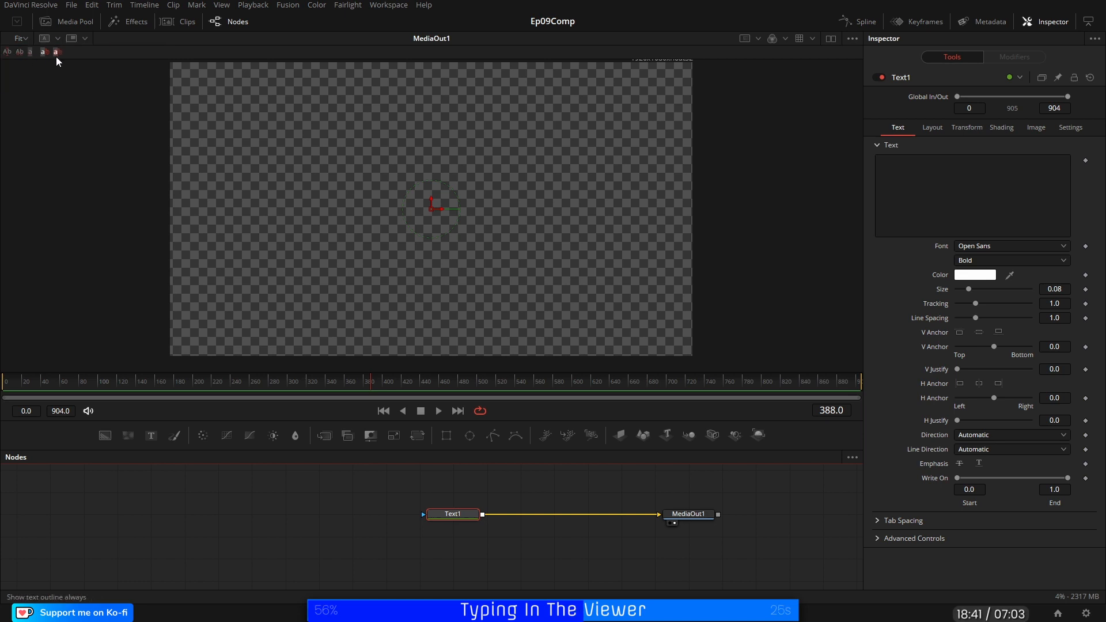
Step: Enable typing directly in the viewer and enter "Mountains in" and "France" on two lines
{"action": "left_click", "coordinate": [7, 52]}
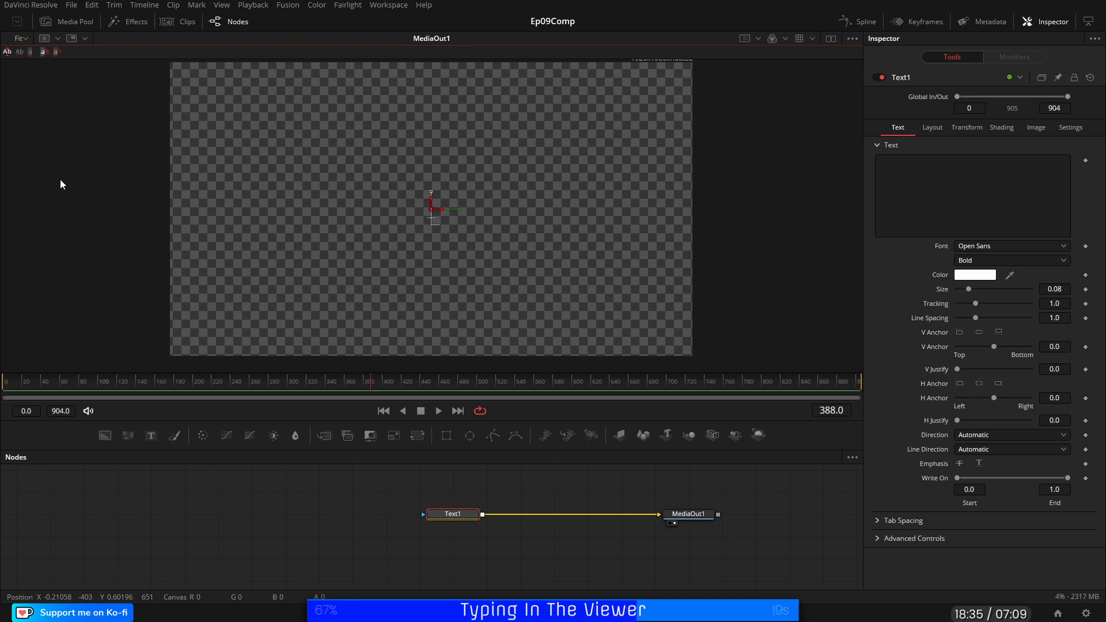
{"action": "type", "text": "Mountains in"}
{"action": "key", "text": "Return"}
{"action": "type", "text": "France"}
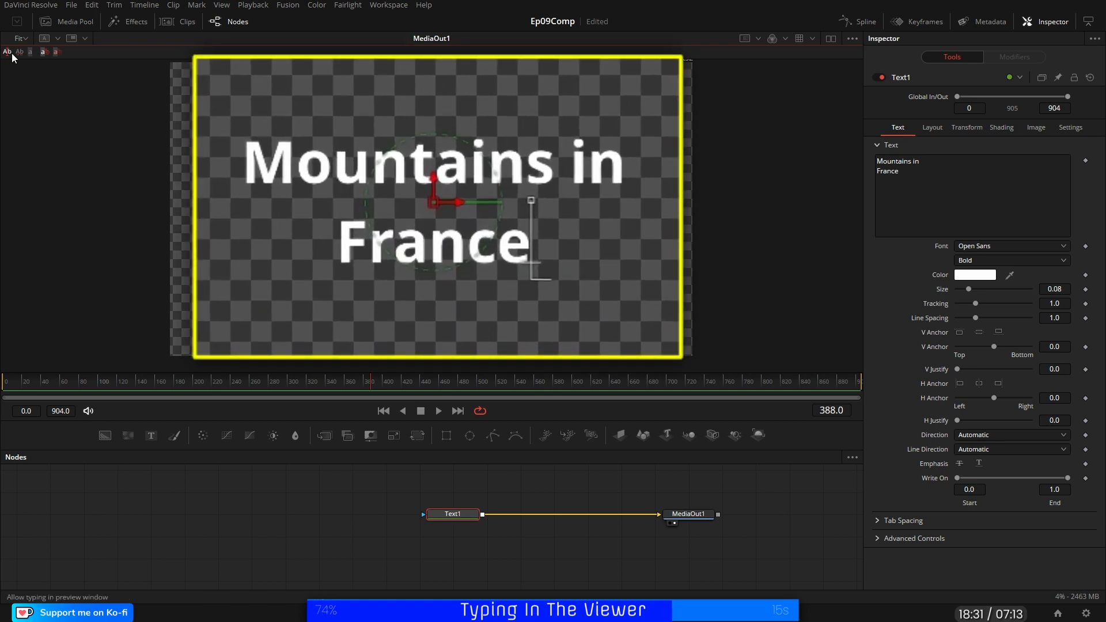
Step: Try manual kerning by raising the letter M and lowering the final n of "in", and undo both moves
{"action": "left_click", "coordinate": [20, 52]}
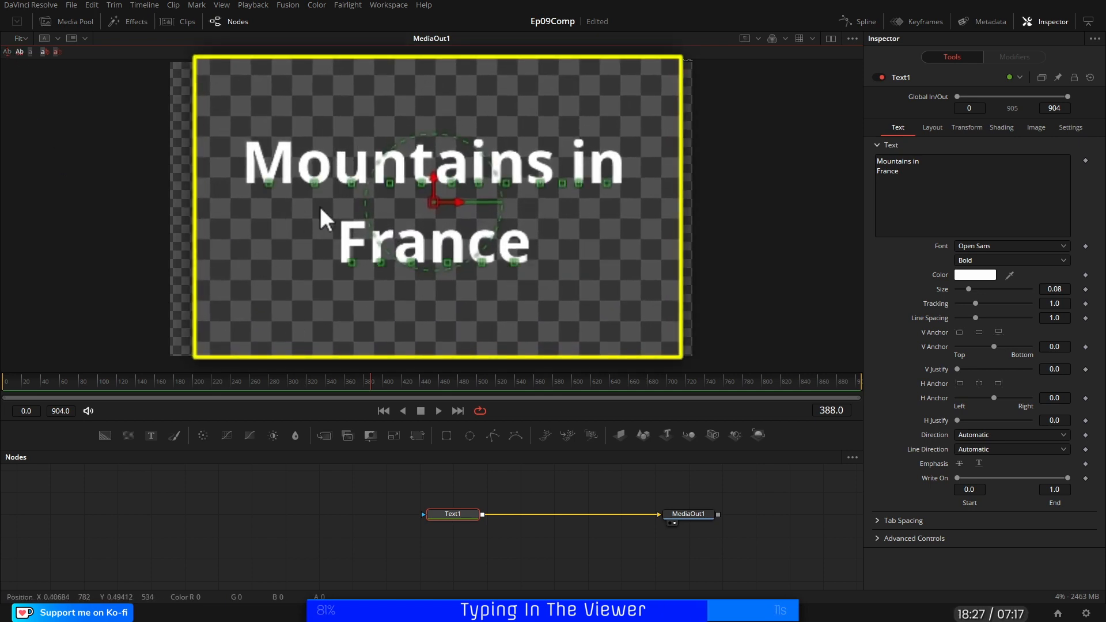
{"action": "left_click_drag", "start_coordinate": [268, 180], "coordinate": [268, 143]}
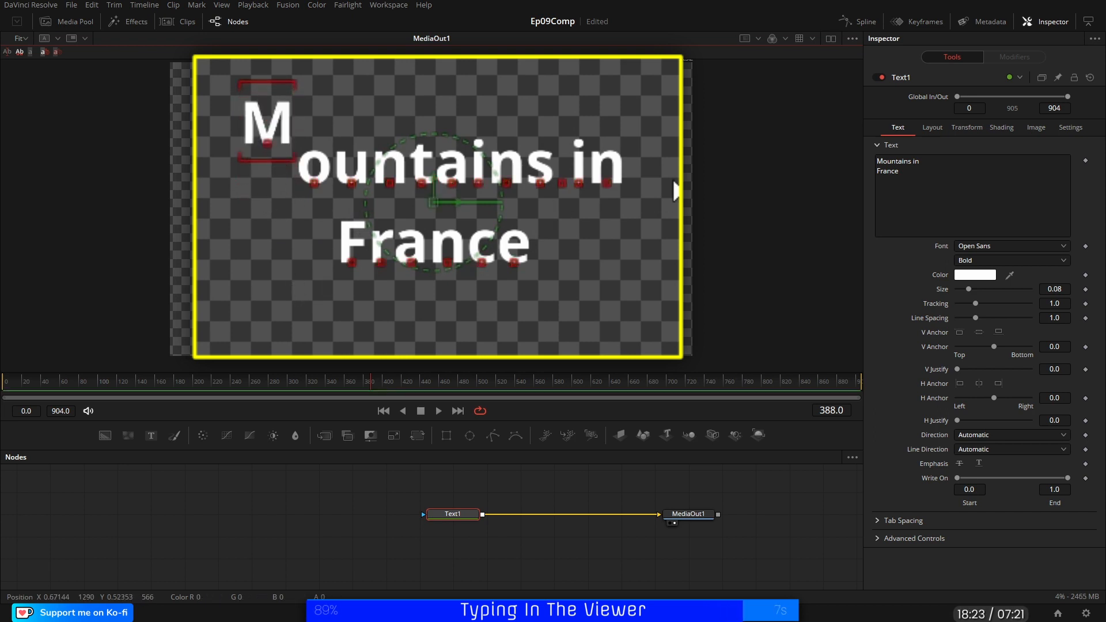
{"action": "left_click_drag", "start_coordinate": [607, 182], "coordinate": [602, 213]}
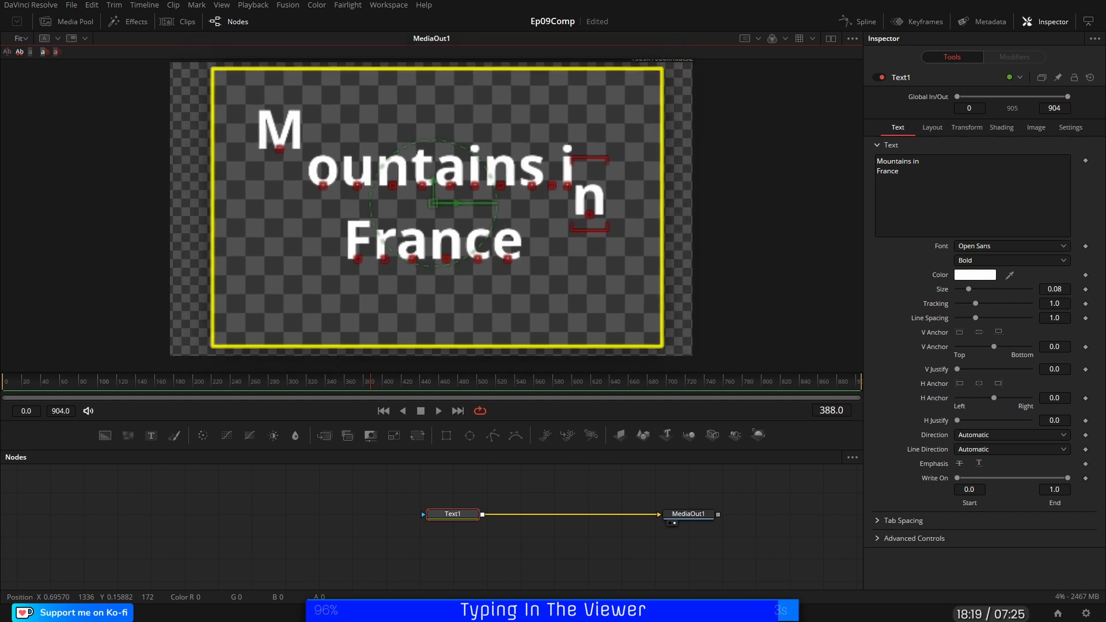
{"action": "key", "text": "ctrl+z"}
{"action": "key", "text": "ctrl+z"}
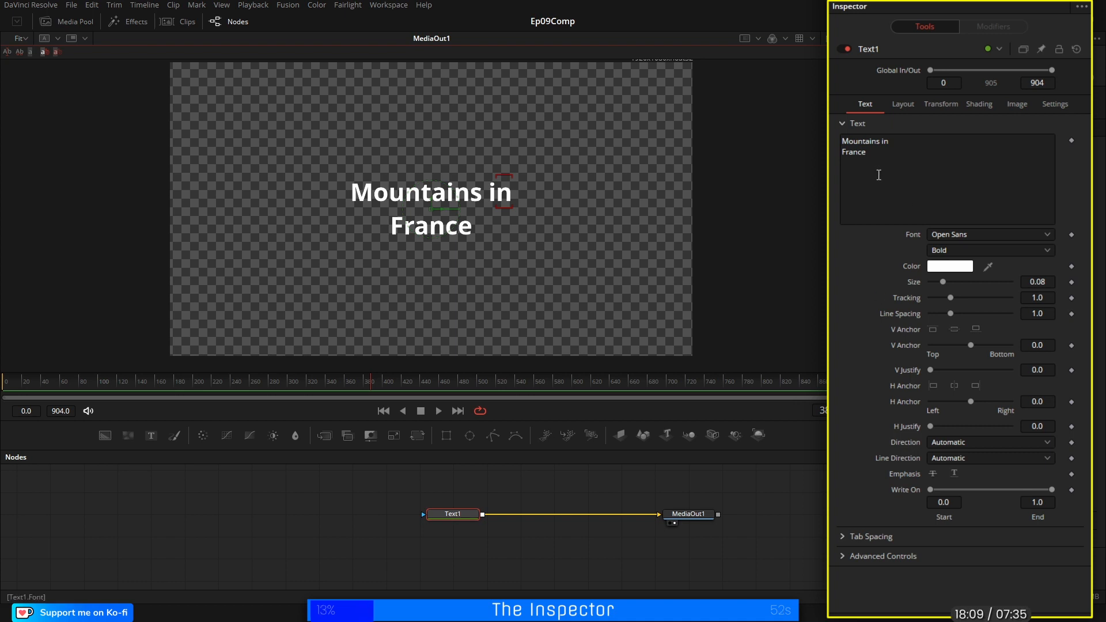
Step: Change the text's font to Poppins with the Medium style
{"action": "left_click", "coordinate": [961, 235]}
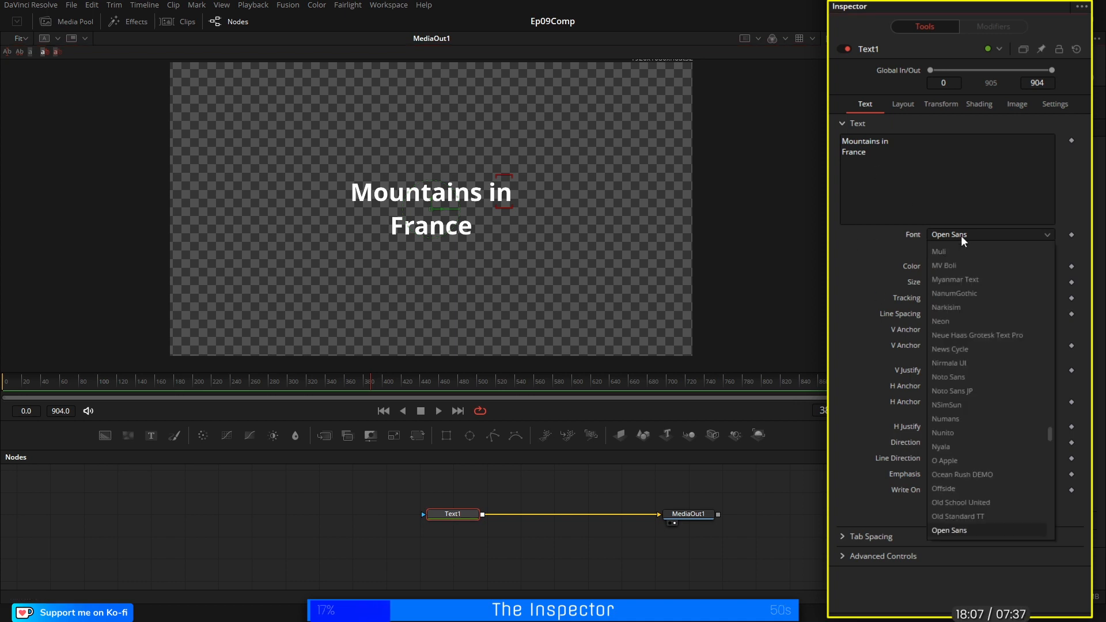
{"action": "type", "text": "op"}
{"action": "key", "text": "Return"}
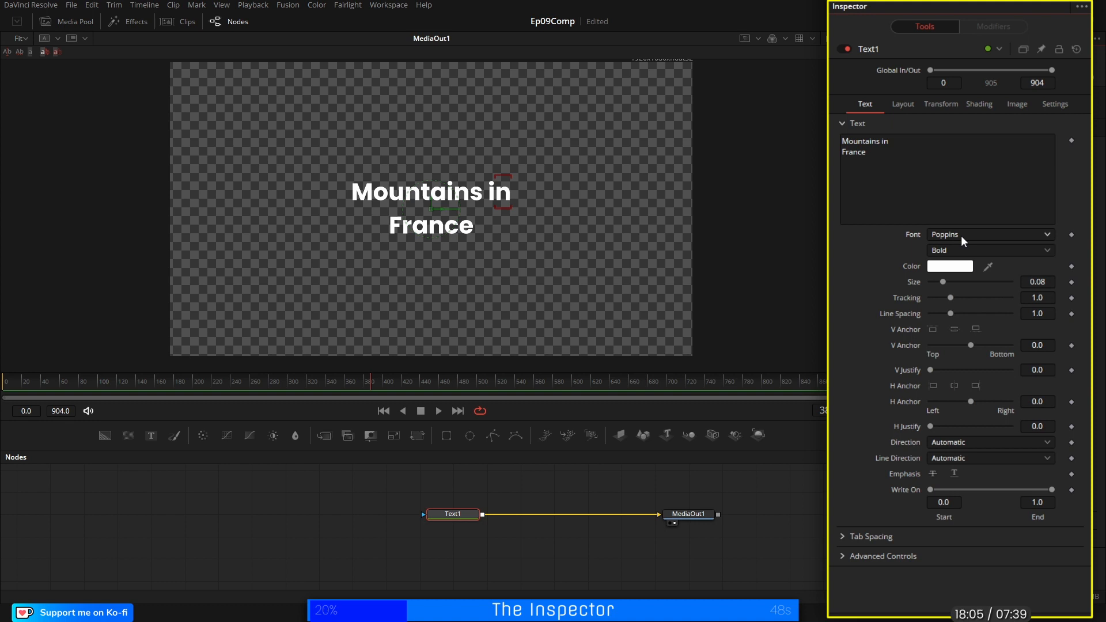
{"action": "left_click", "coordinate": [949, 253]}
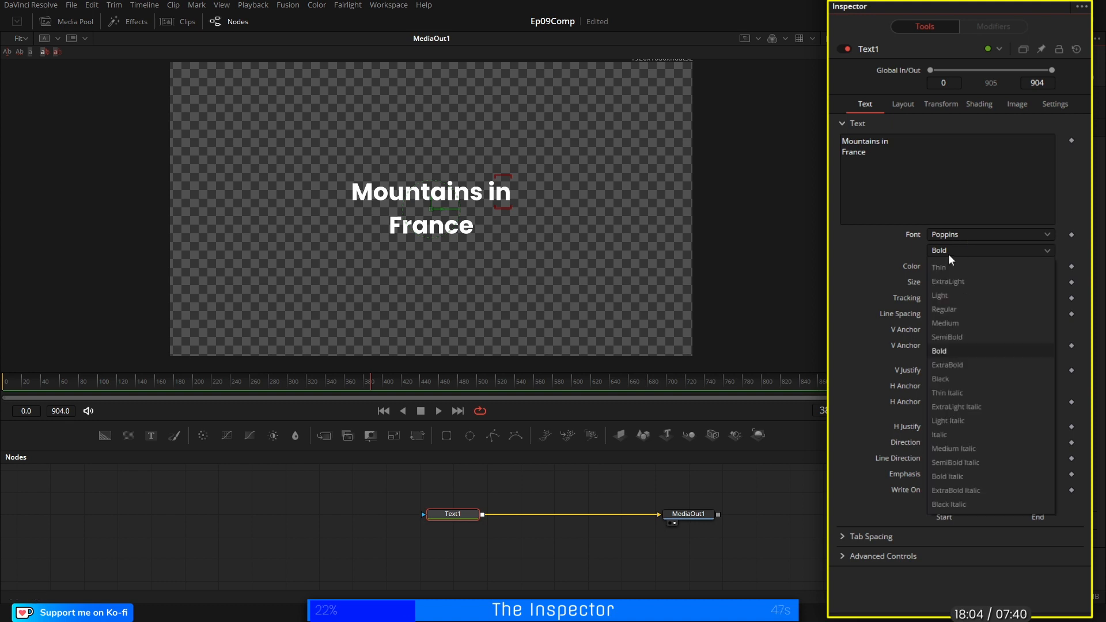
{"action": "left_click", "coordinate": [946, 325]}
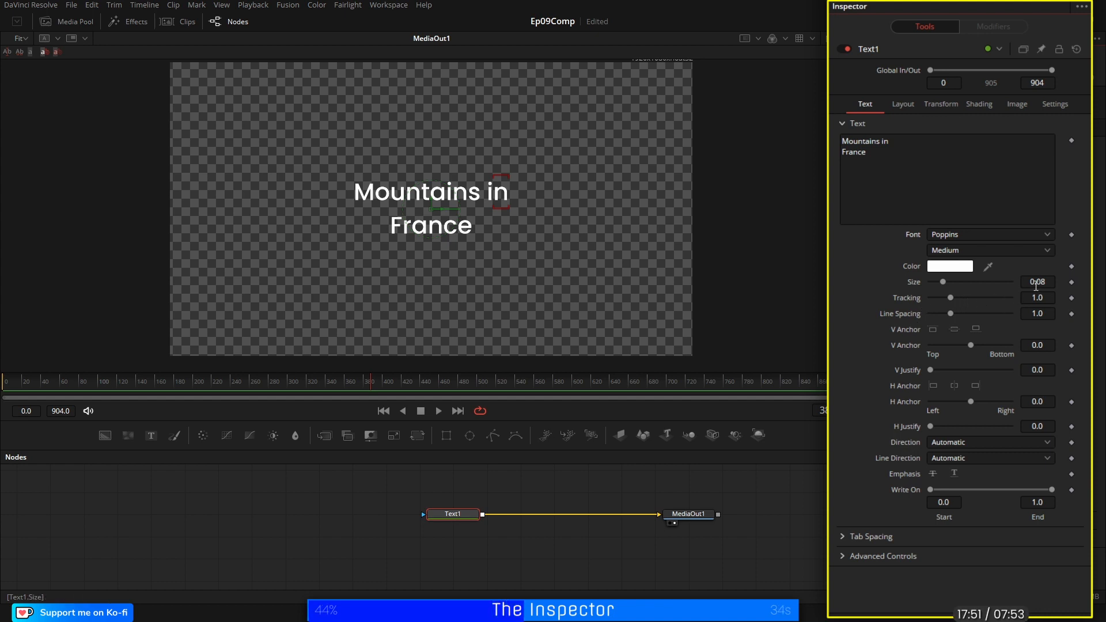
Step: Set the text's size to 0.1142, tracking to 1.134 and line spacing to 1.039, with a left horizontal anchor
{"action": "left_click_drag", "start_coordinate": [1040, 283], "coordinate": [1072, 283]}
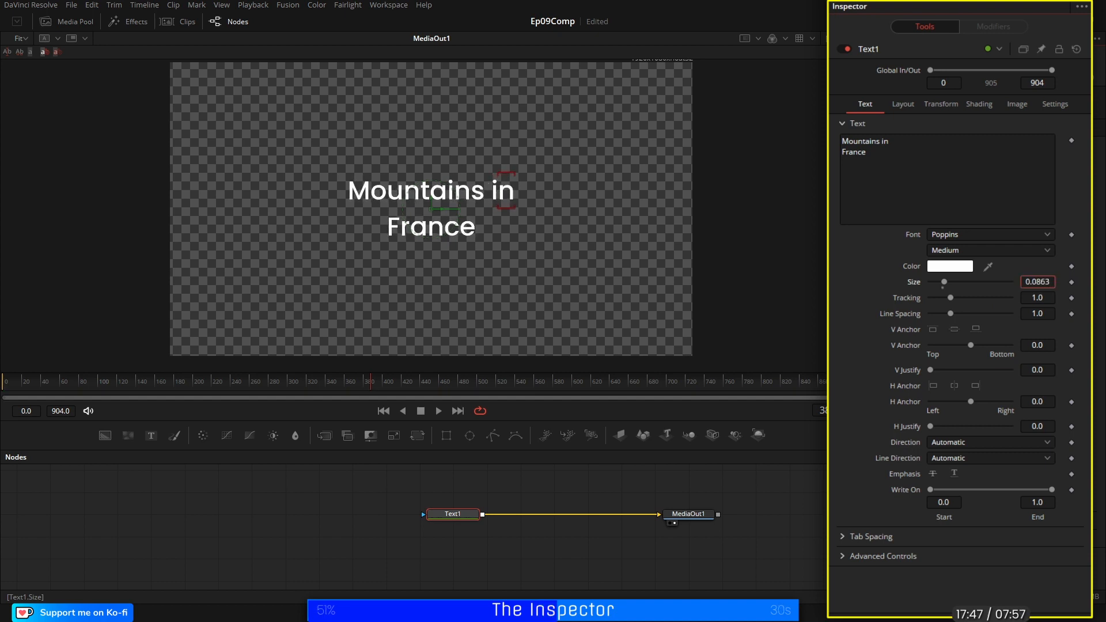
{"action": "left_click_drag", "start_coordinate": [945, 281], "coordinate": [951, 313]}
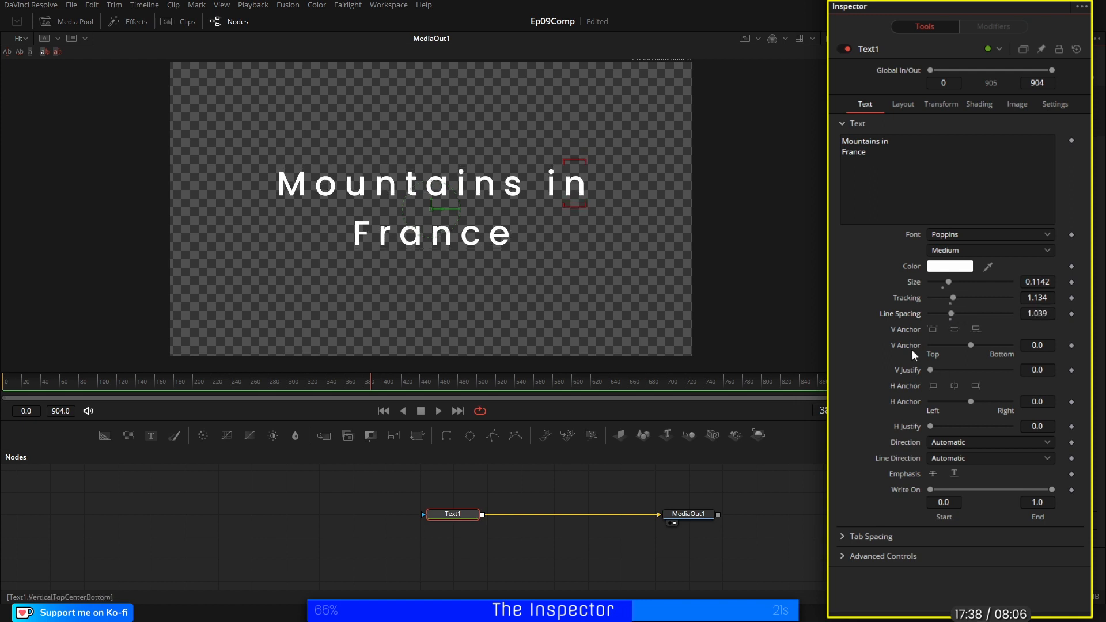
{"action": "left_click", "coordinate": [933, 385]}
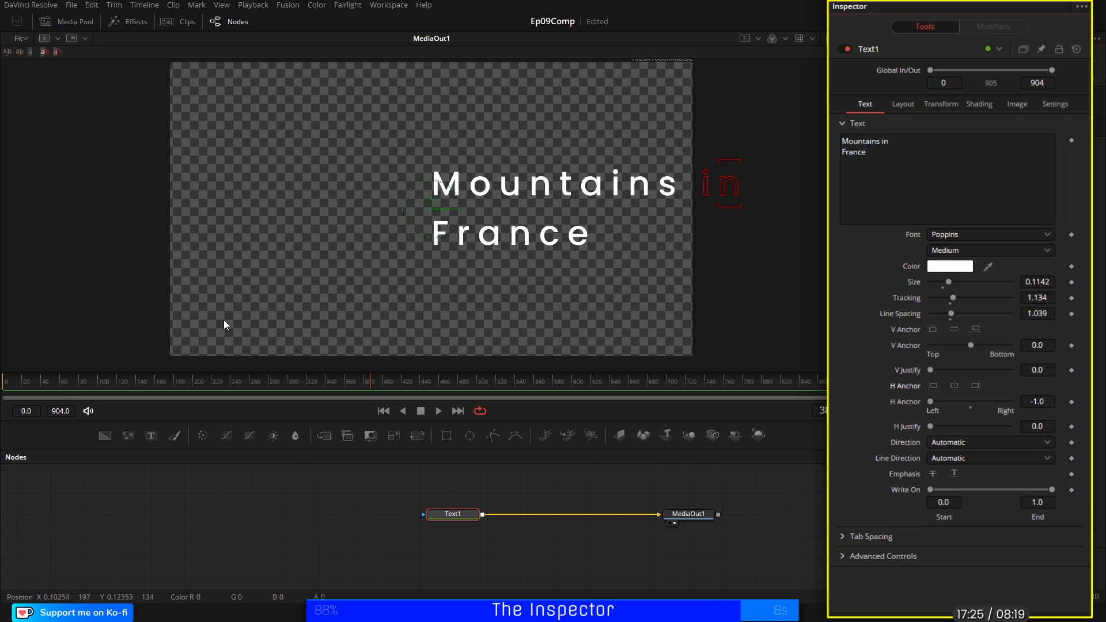
Step: Position the text in the lower-left area of the frame and reduce its size to 0.0497
{"action": "left_click_drag", "start_coordinate": [431, 209], "coordinate": [189, 304]}
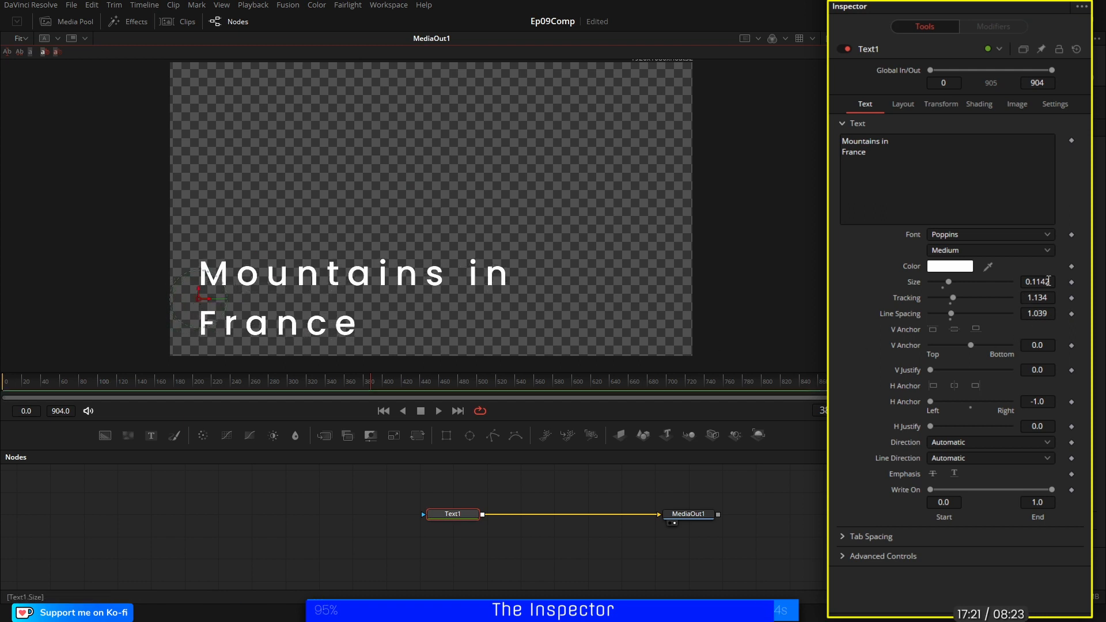
{"action": "left_click_drag", "start_coordinate": [1049, 282], "coordinate": [420, 365]}
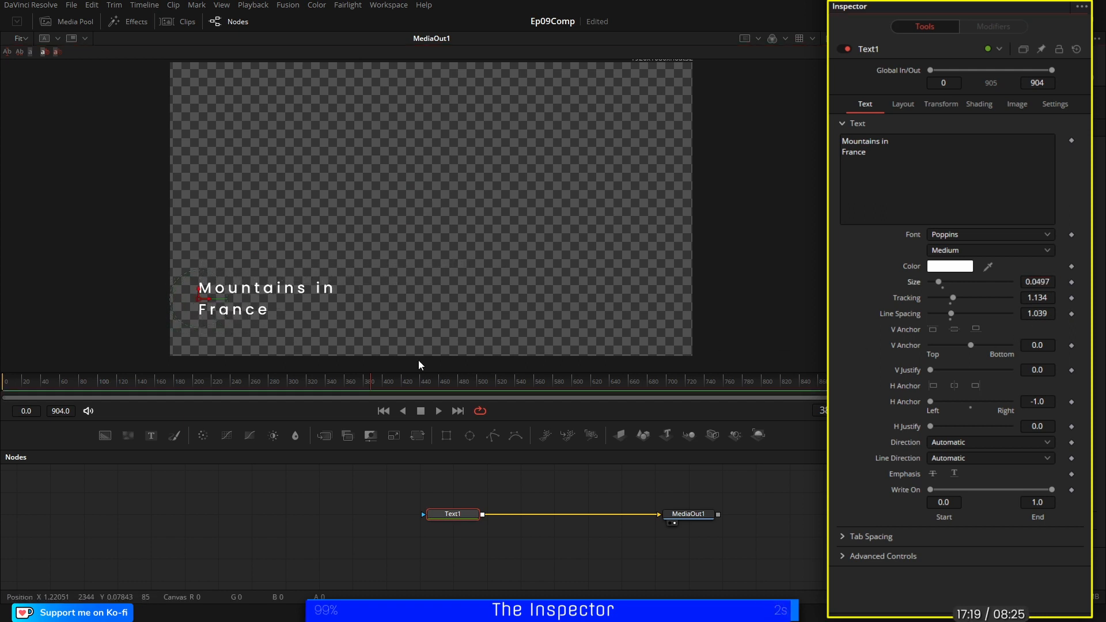
{"action": "left_click_drag", "start_coordinate": [201, 303], "coordinate": [217, 311]}
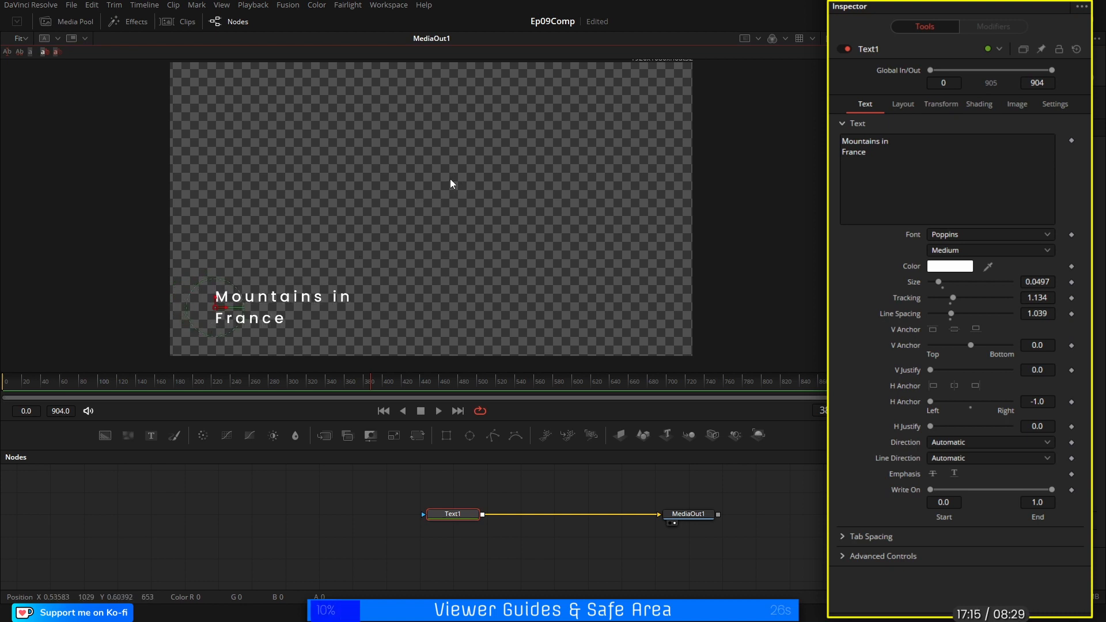
Step: Show the viewer guides and reposition the text just inside the lower-left corner of the inner safe area
{"action": "key", "text": "ctrl+g"}
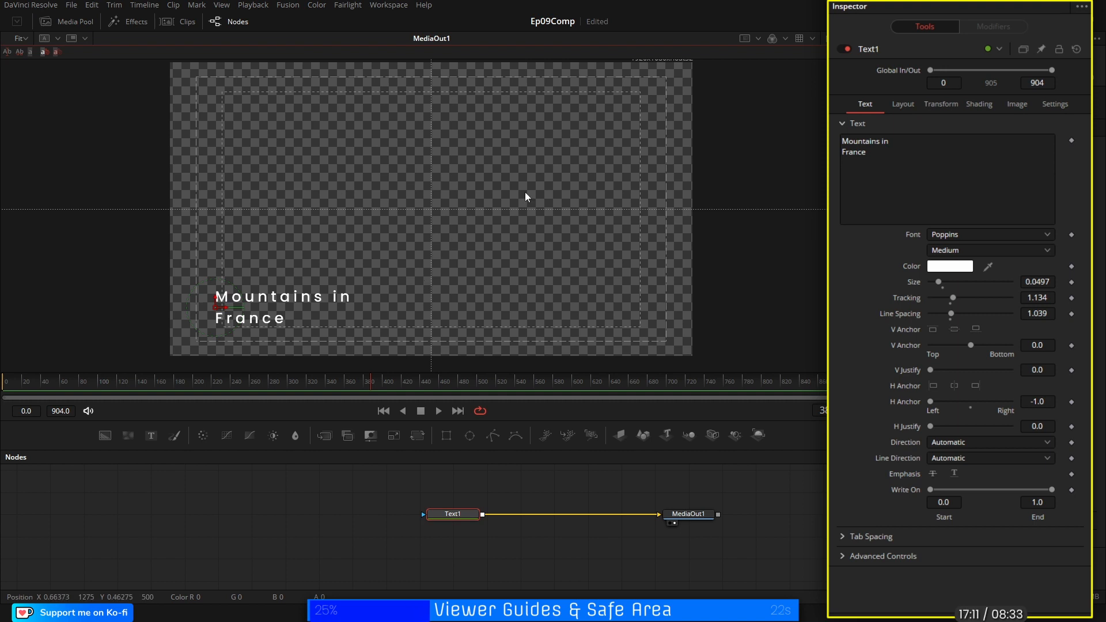
{"action": "left_click_drag", "start_coordinate": [216, 311], "coordinate": [203, 325]}
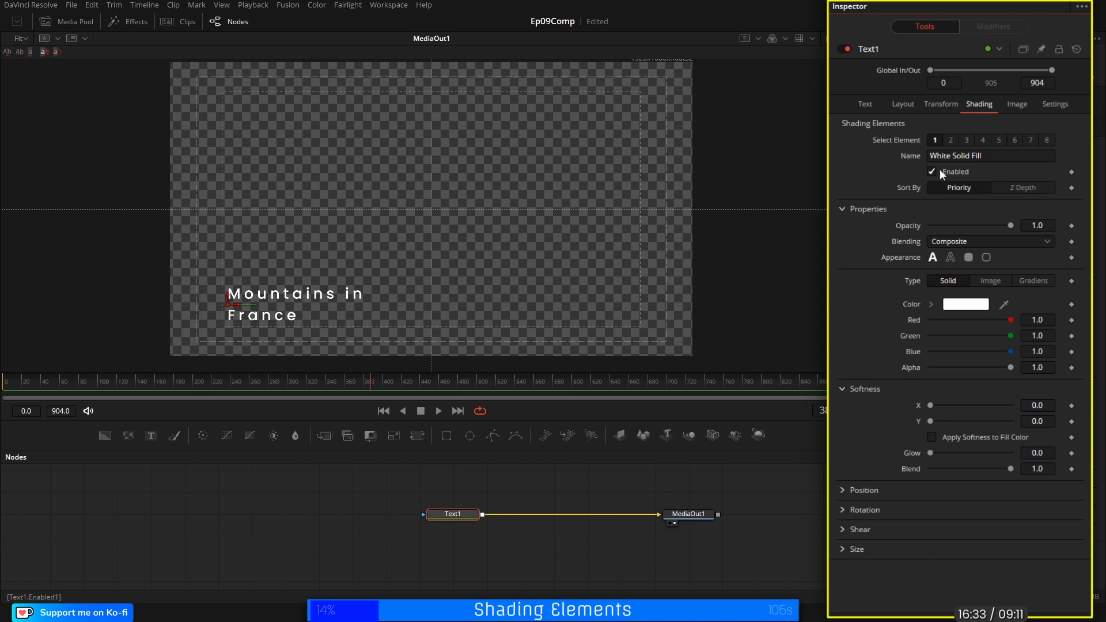
Step: Enable the Black Shadow shading element on the text
{"action": "left_click", "coordinate": [952, 140]}
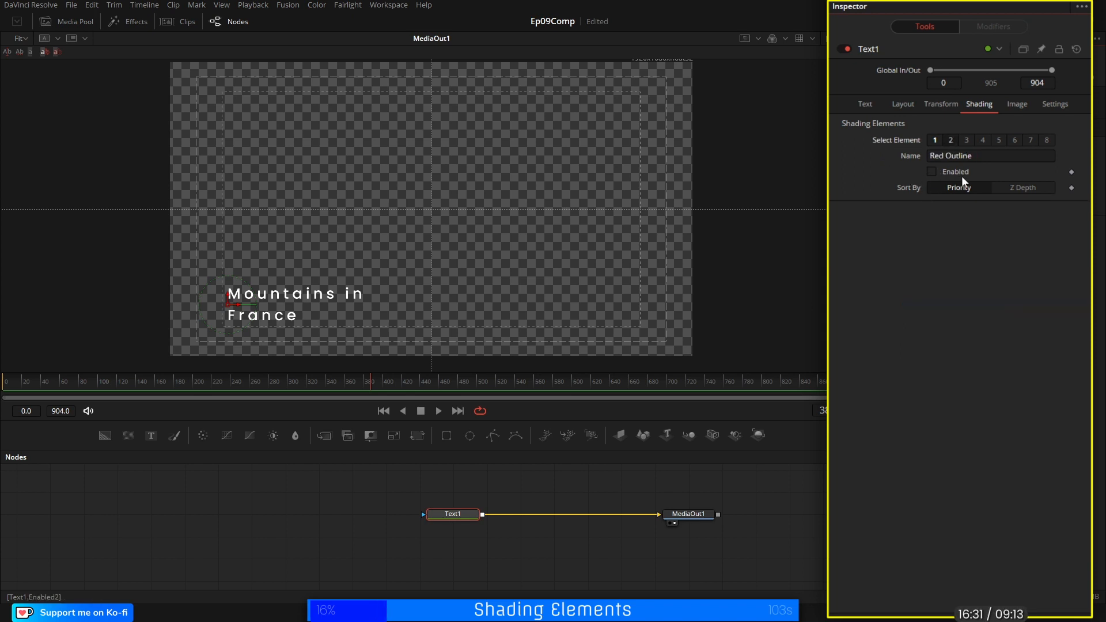
{"action": "left_click", "coordinate": [967, 141]}
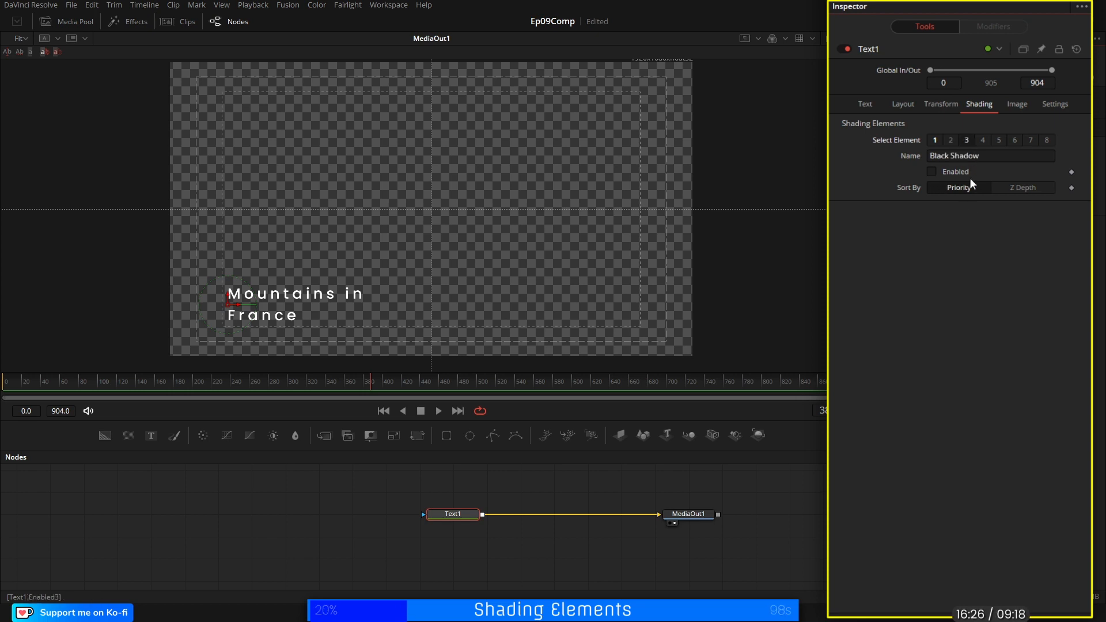
{"action": "left_click", "coordinate": [931, 171]}
Step: Rename shading element 4 as BG, enable it, and set its level to Text
{"action": "left_click", "coordinate": [984, 140]}
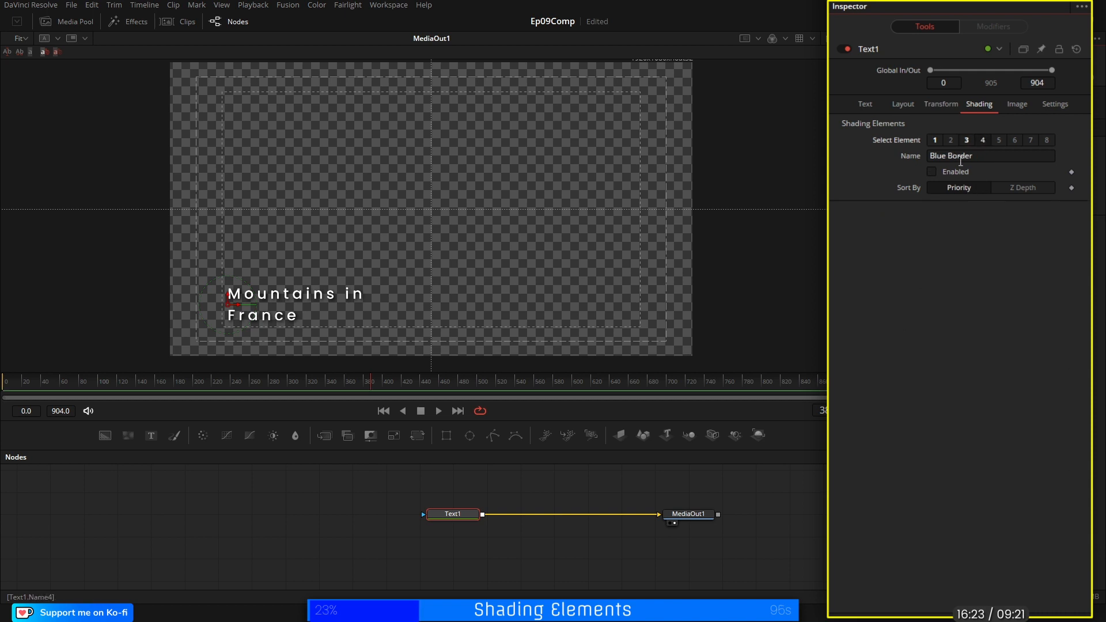
{"action": "left_click", "coordinate": [925, 156]}
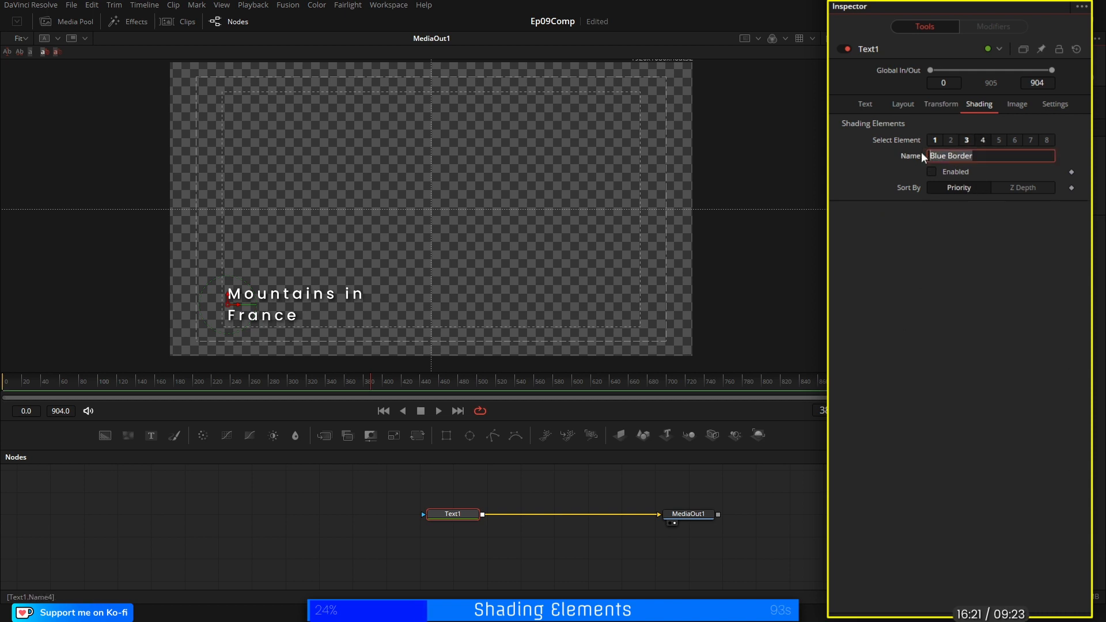
{"action": "type", "text": "BG"}
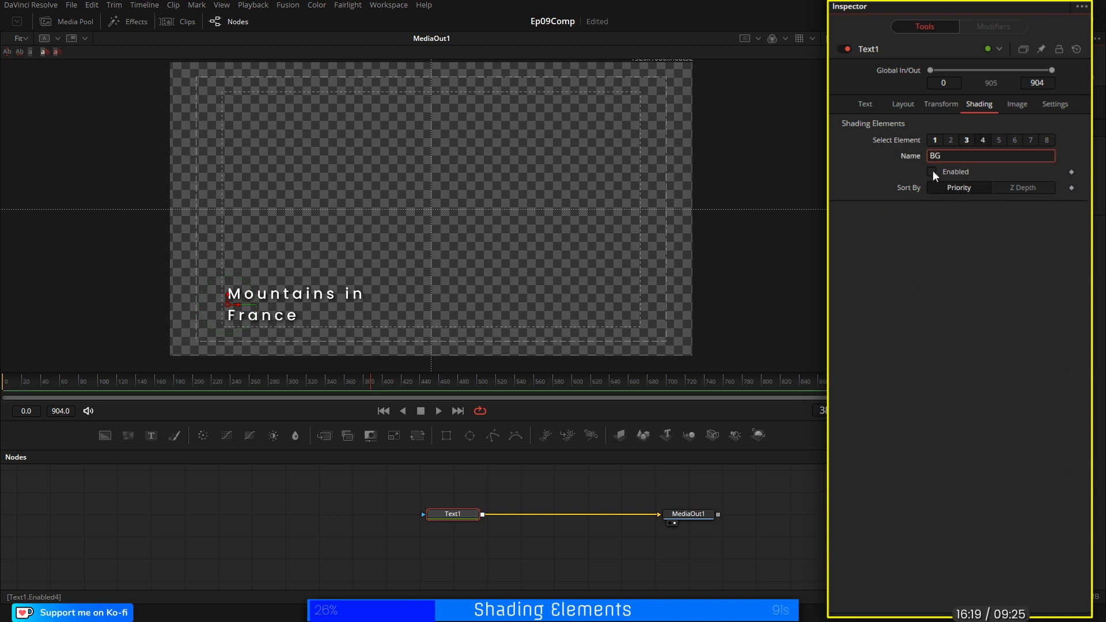
{"action": "left_click", "coordinate": [932, 172]}
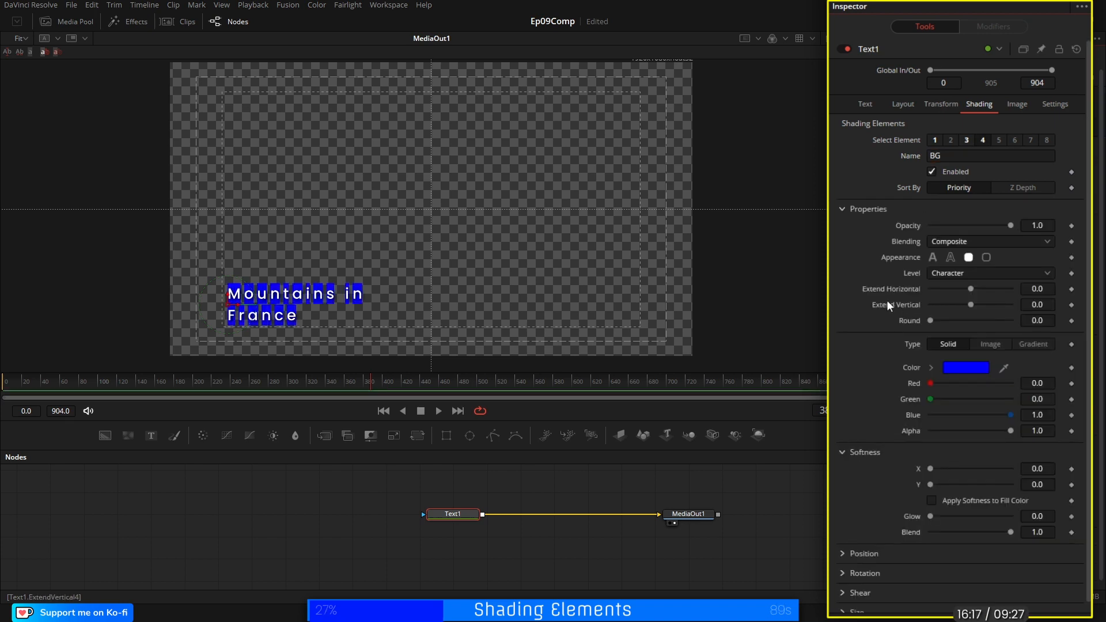
{"action": "left_click", "coordinate": [944, 274]}
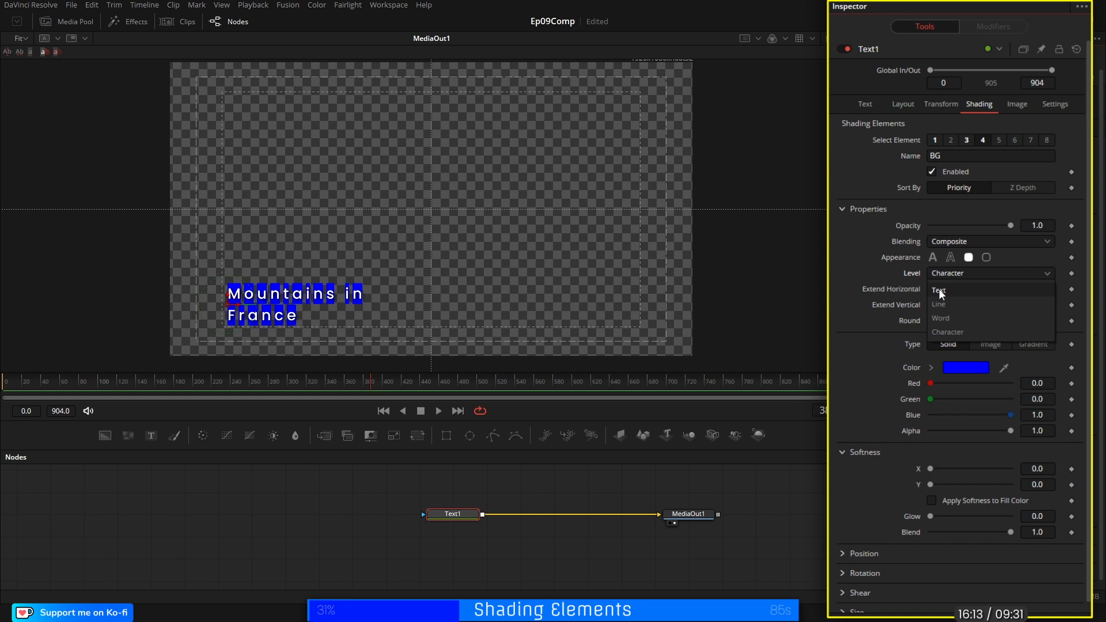
{"action": "left_click", "coordinate": [939, 289]}
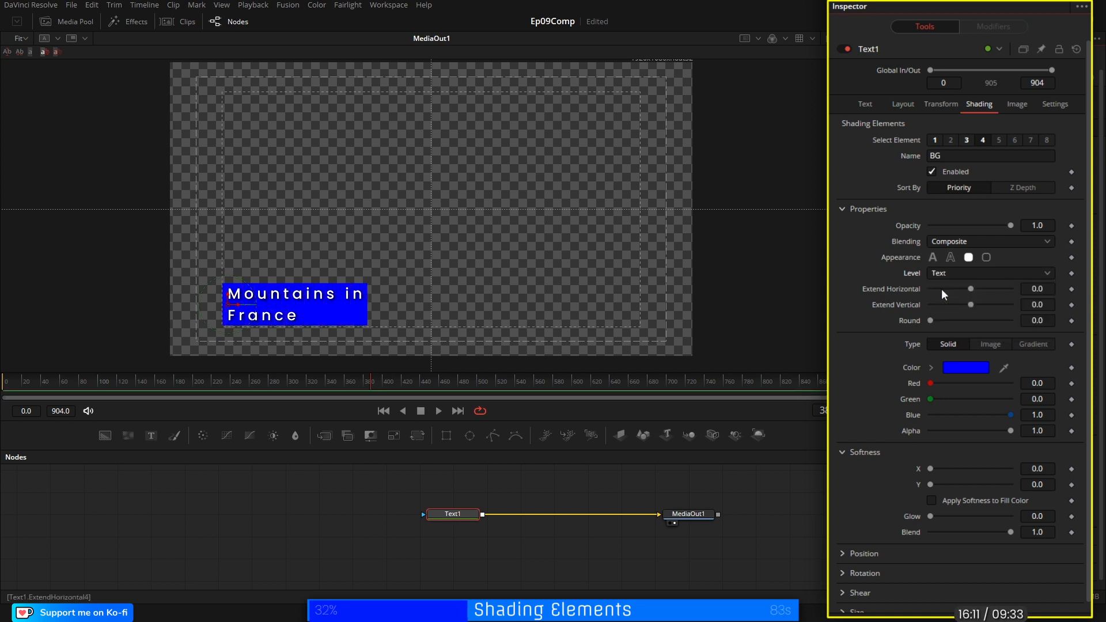
Step: Set the BG shading element's solid color to black
{"action": "left_click", "coordinate": [962, 368]}
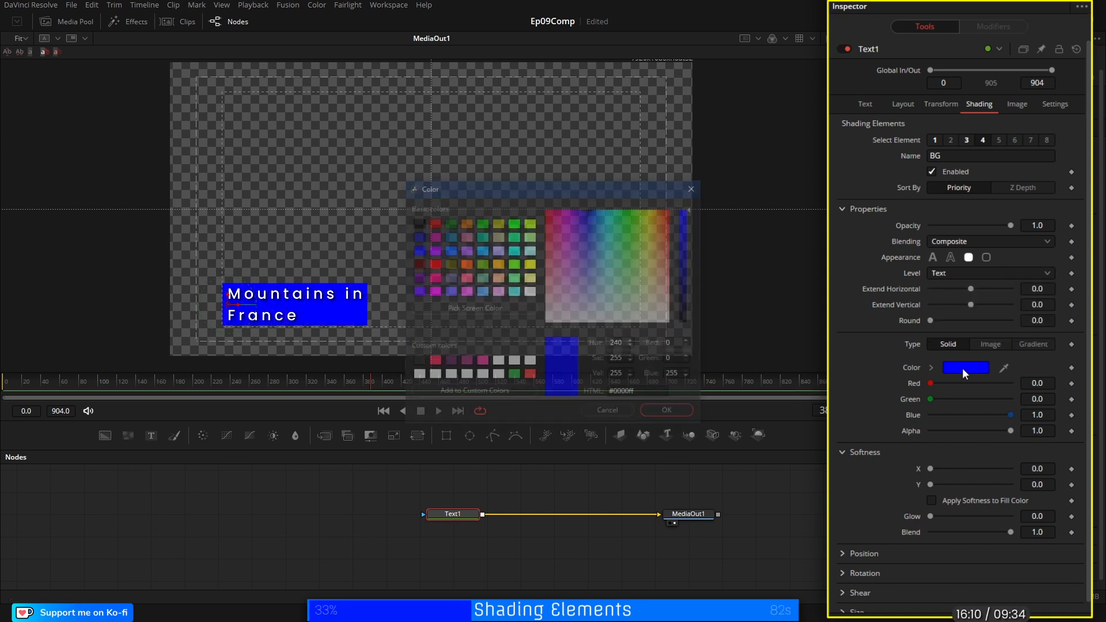
{"action": "left_click", "coordinate": [433, 292]}
{"action": "left_click", "coordinate": [417, 222]}
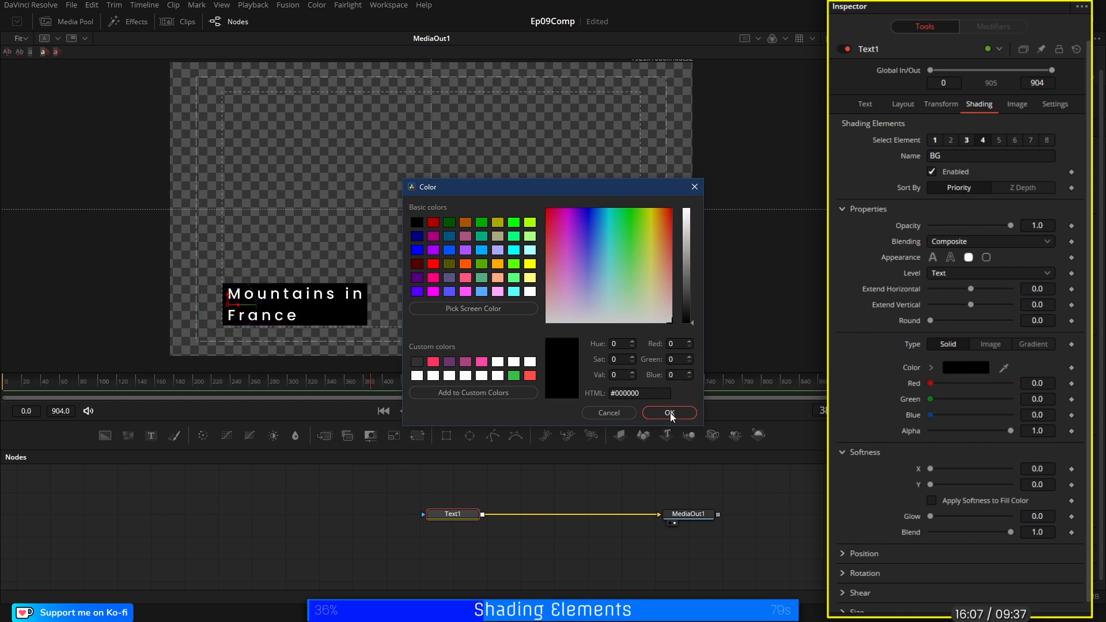
{"action": "left_click", "coordinate": [670, 413]}
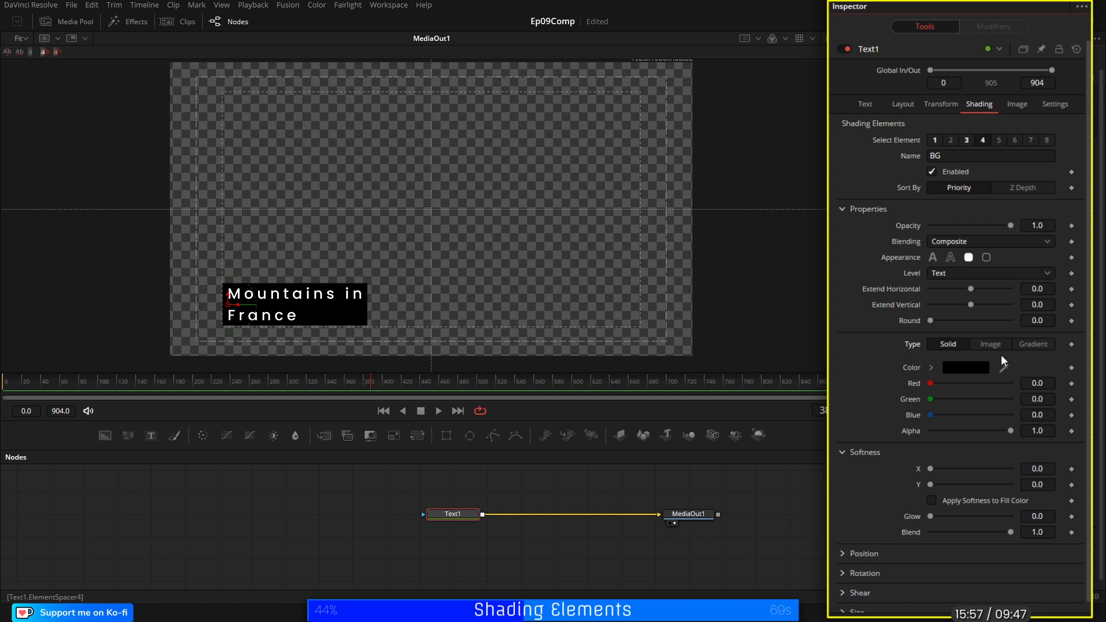
Step: Change the BG fill type to Gradient, with mapping size 0.00001 and mapping level Text
{"action": "left_click", "coordinate": [1034, 344]}
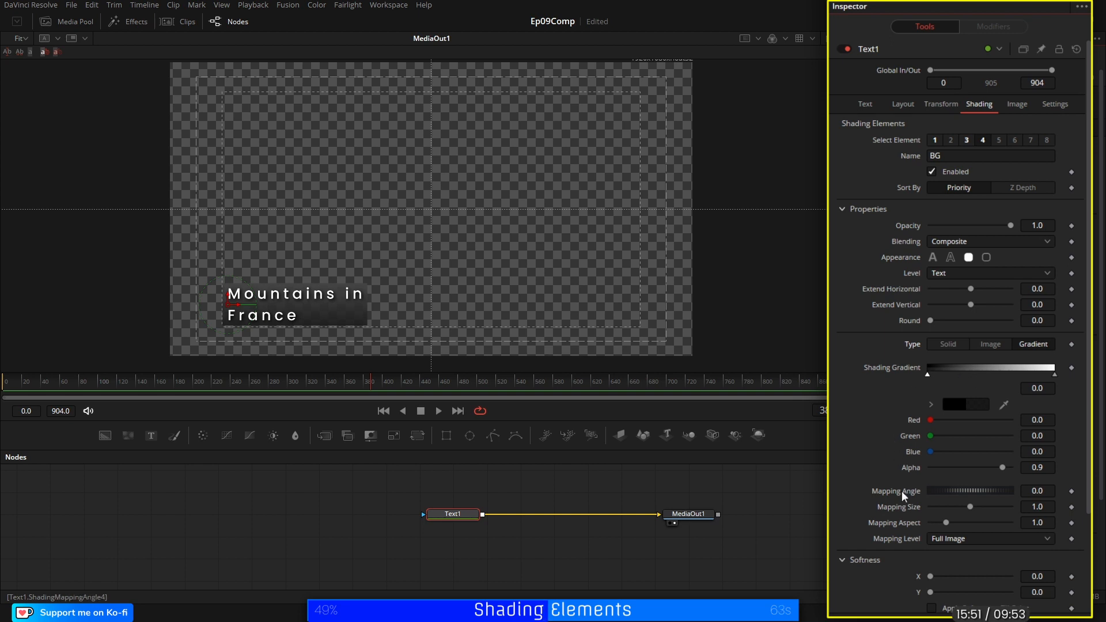
{"action": "left_click_drag", "start_coordinate": [971, 507], "coordinate": [925, 510]}
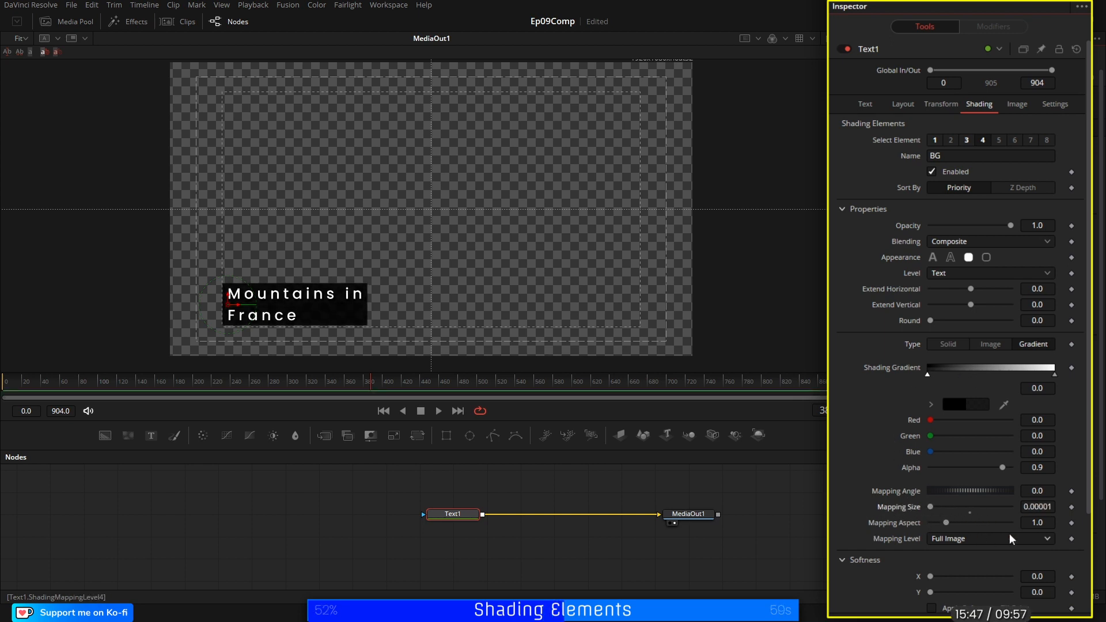
{"action": "left_click", "coordinate": [944, 545]}
{"action": "left_click", "coordinate": [941, 571]}
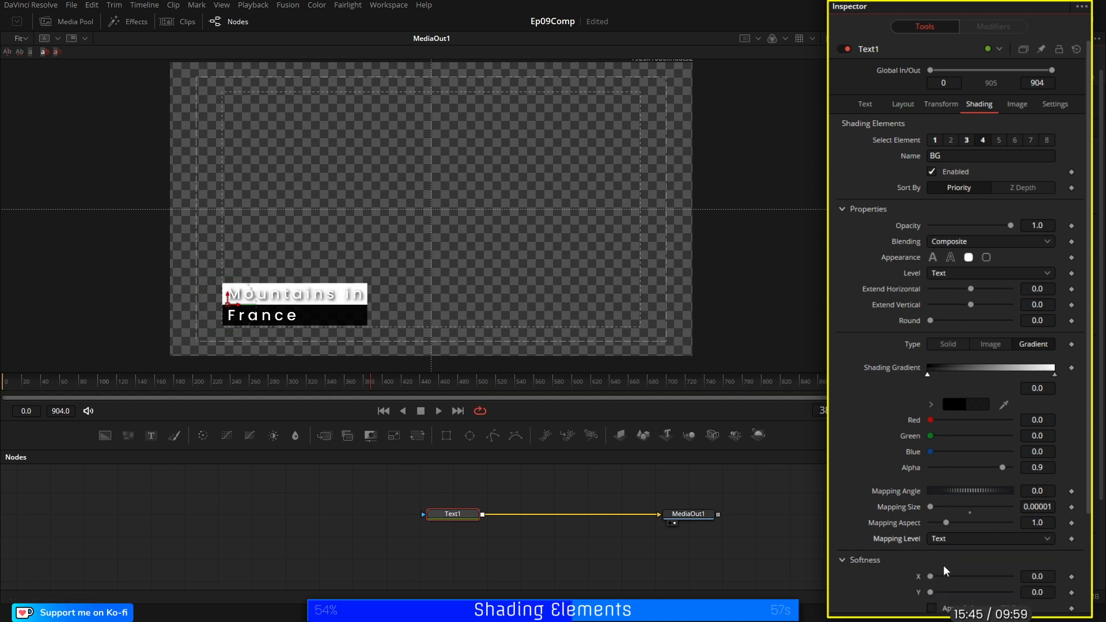
Step: Set the end color of the BG shading gradient to magenta (red 1.0, green 0.0, blue 1.0)
{"action": "left_click", "coordinate": [1056, 376]}
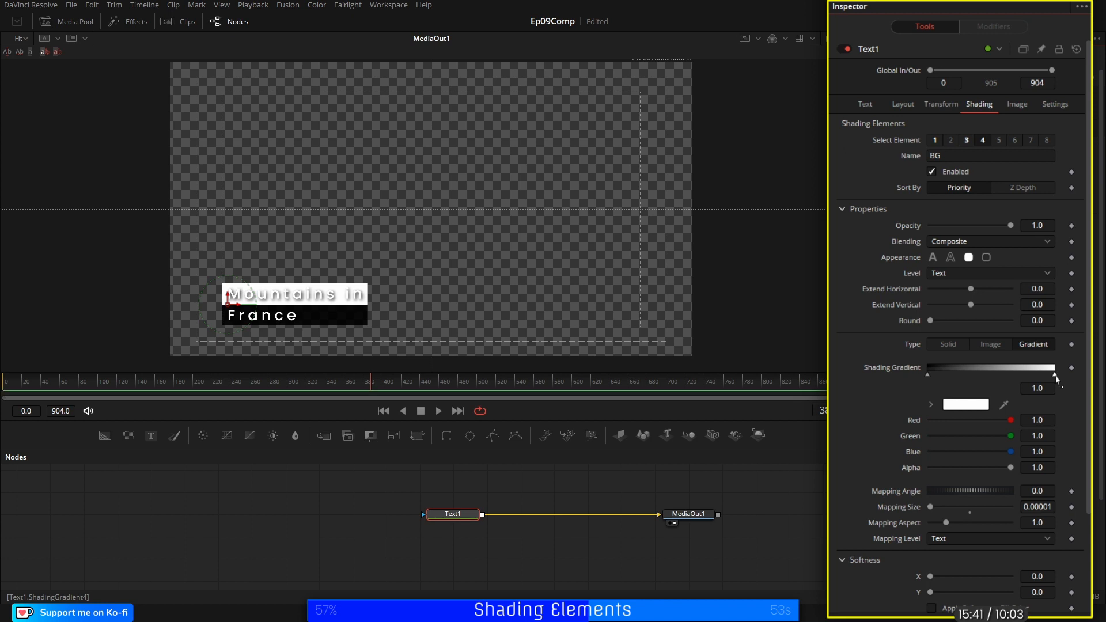
{"action": "left_click", "coordinate": [966, 405]}
{"action": "left_click", "coordinate": [437, 294]}
{"action": "left_click", "coordinate": [669, 412]}
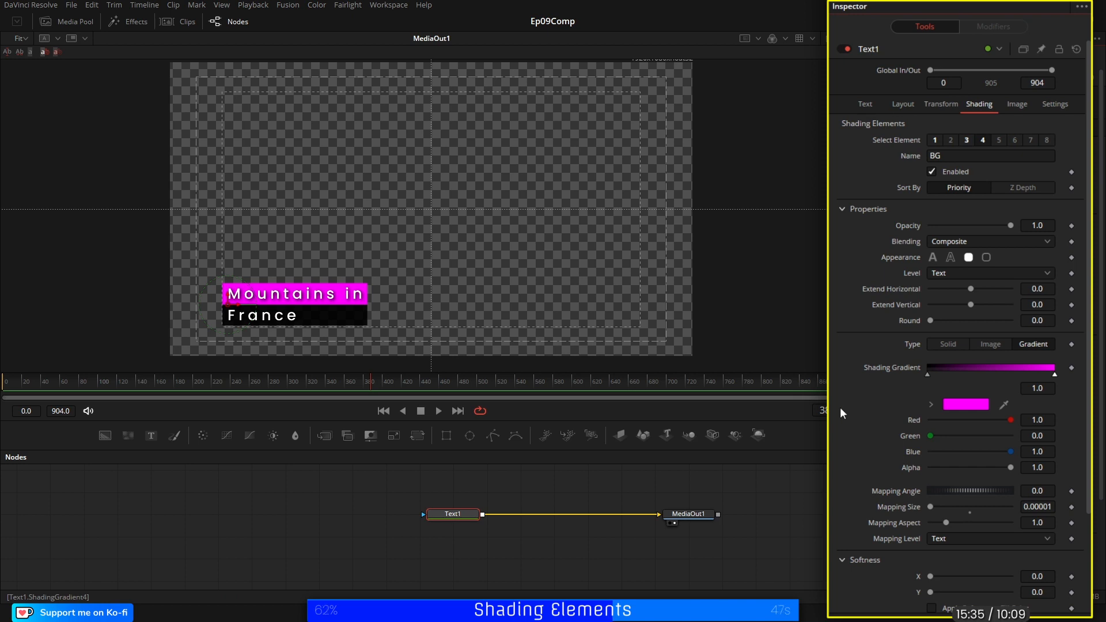
Step: Shear the BG element 0.25 in X
{"action": "left_click", "coordinate": [867, 208]}
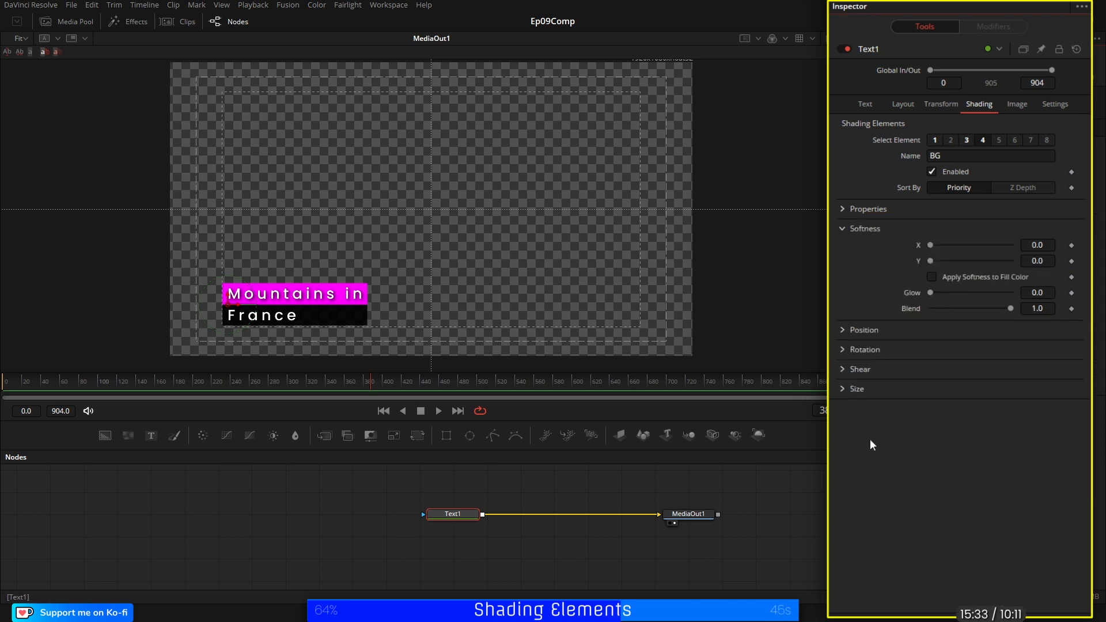
{"action": "left_click", "coordinate": [845, 368]}
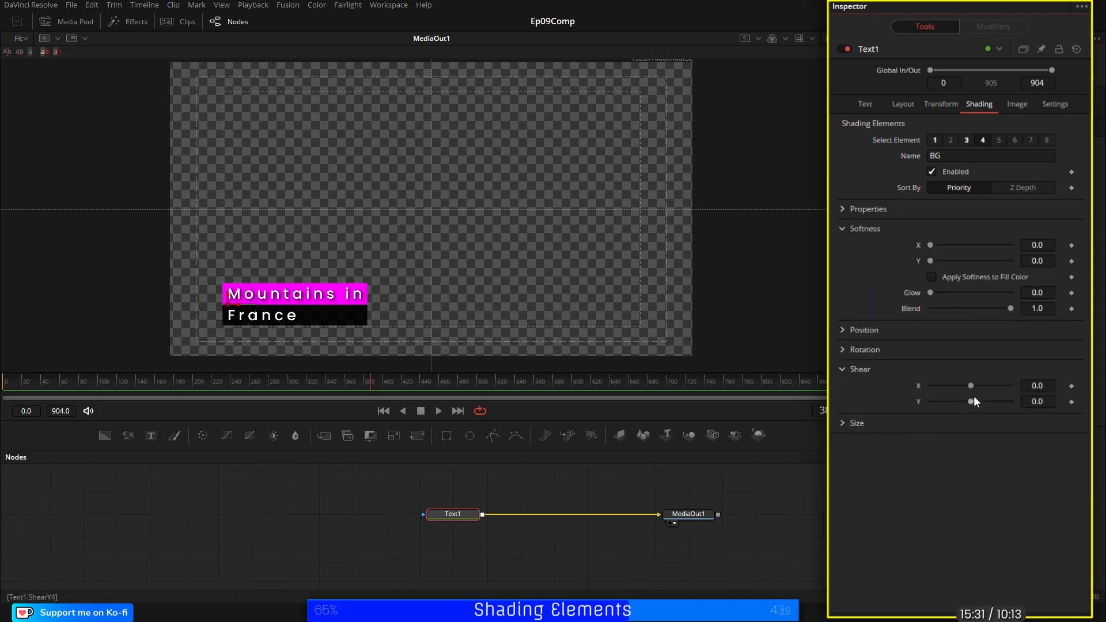
{"action": "left_click_drag", "start_coordinate": [971, 385], "coordinate": [980, 378]}
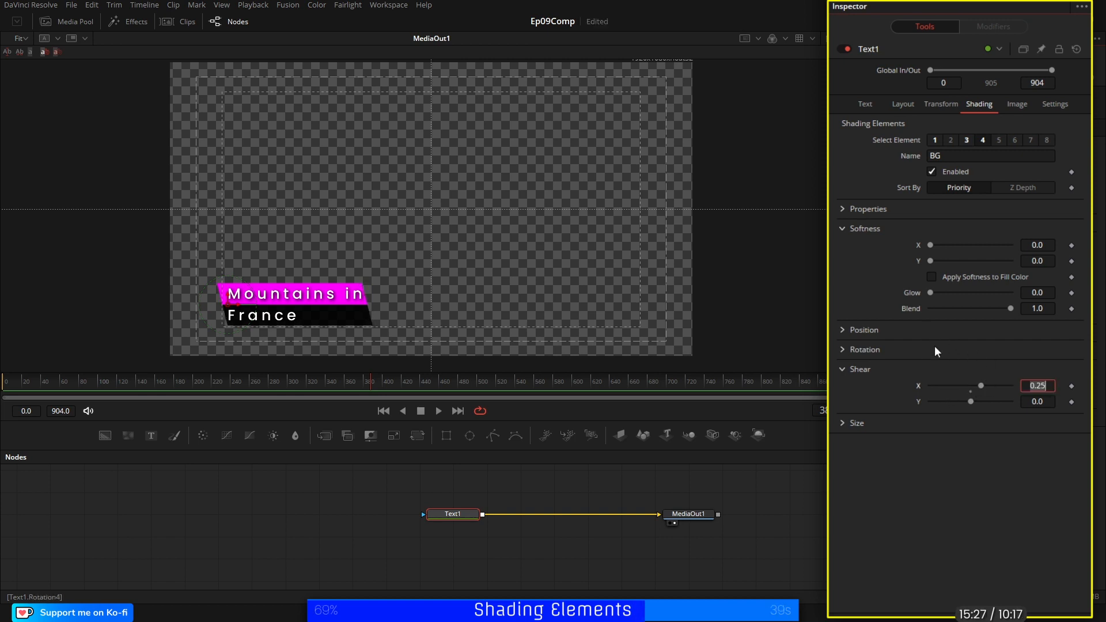
Step: Extend the BG element horizontally to 0.25
{"action": "left_click", "coordinate": [844, 229]}
{"action": "left_click", "coordinate": [845, 210]}
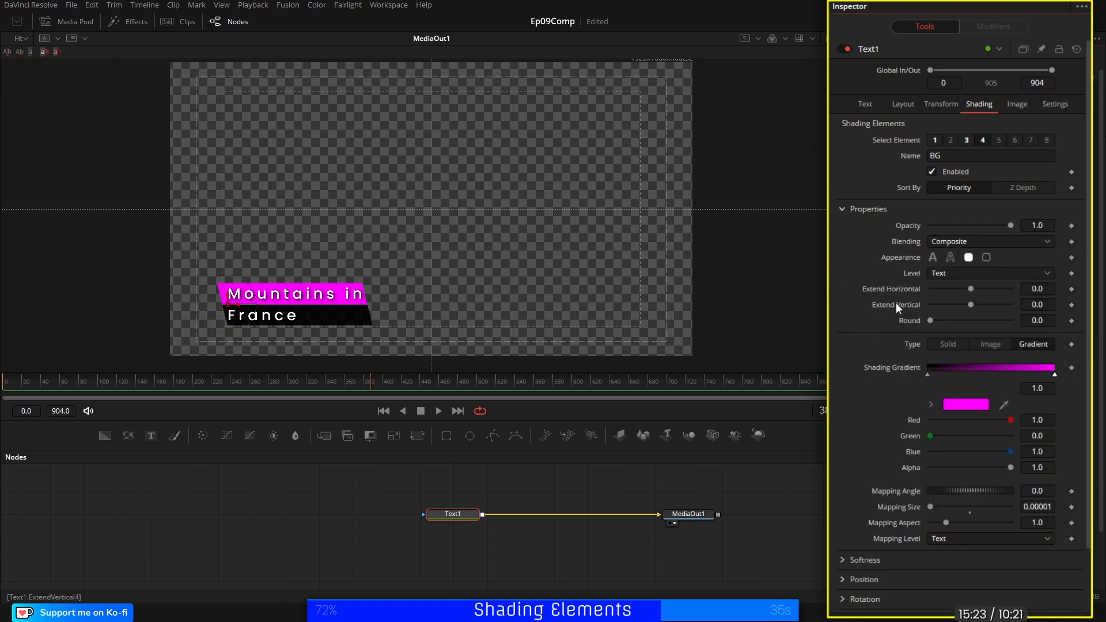
{"action": "left_click_drag", "start_coordinate": [972, 289], "coordinate": [977, 289]}
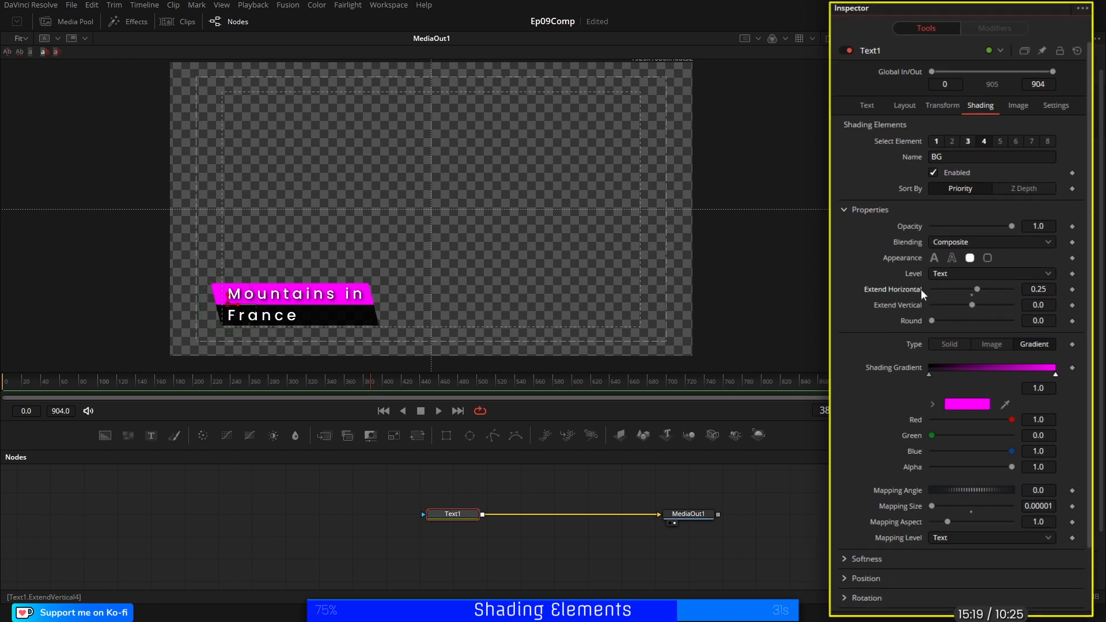
Step: Check the title over the footage and move it closer to the frame's lower-left corner, at the outer safe-area guide
{"action": "left_click", "coordinate": [483, 614]}
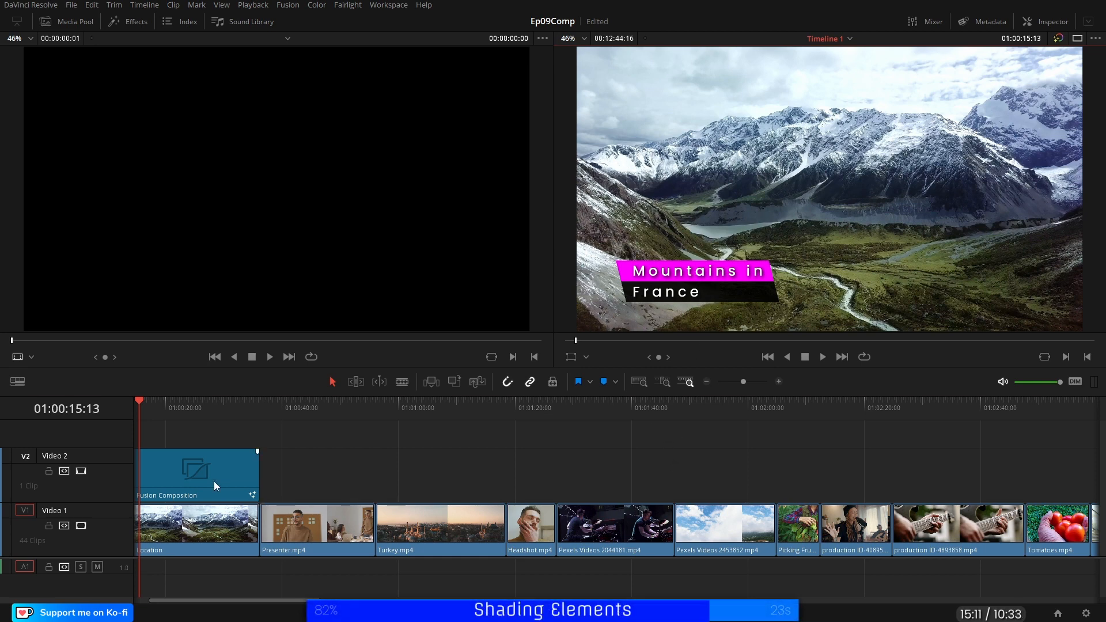
{"action": "left_click", "coordinate": [553, 613]}
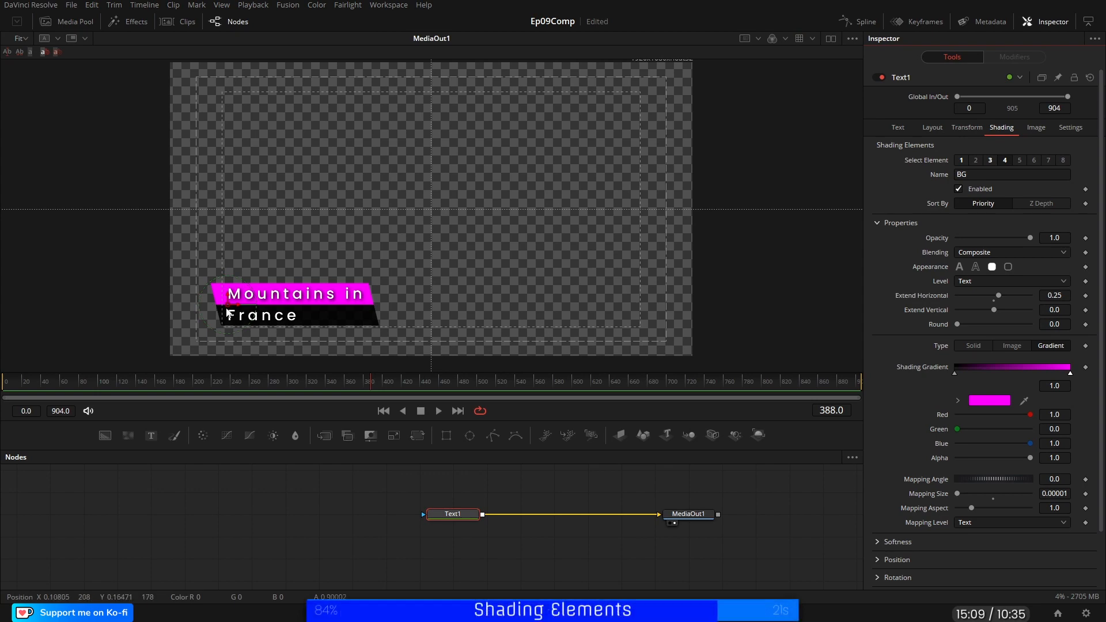
{"action": "left_click_drag", "start_coordinate": [229, 307], "coordinate": [210, 324]}
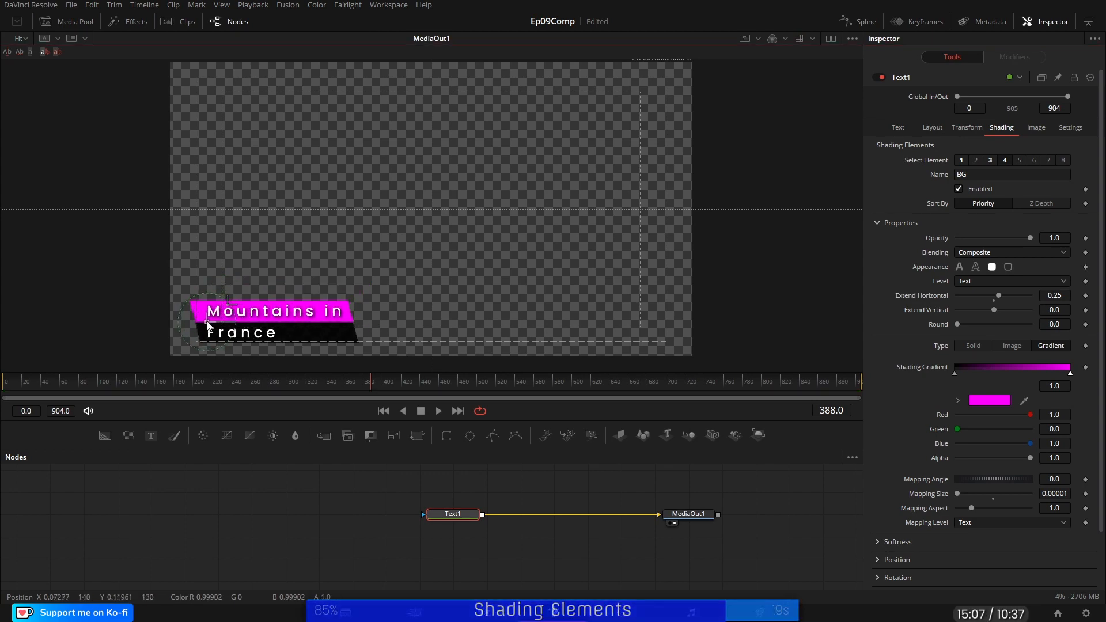
{"action": "left_click", "coordinate": [484, 613]}
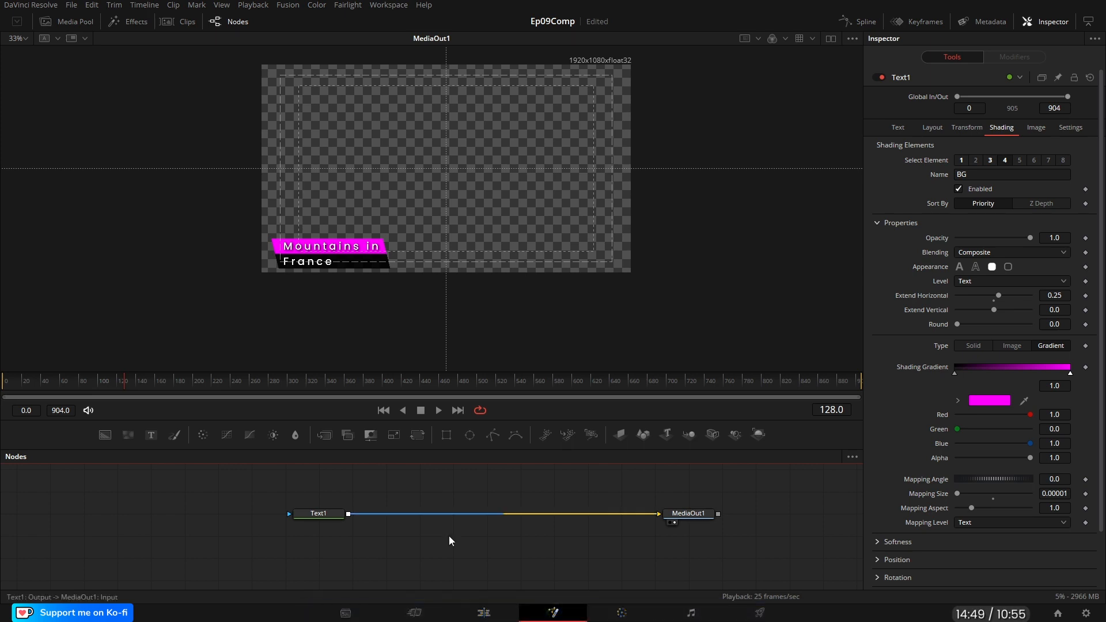
Step: Set the Fusion Composition clip's duration in the edit timeline to 5 seconds and place the playhead within the shortened clip
{"action": "left_click", "coordinate": [483, 613]}
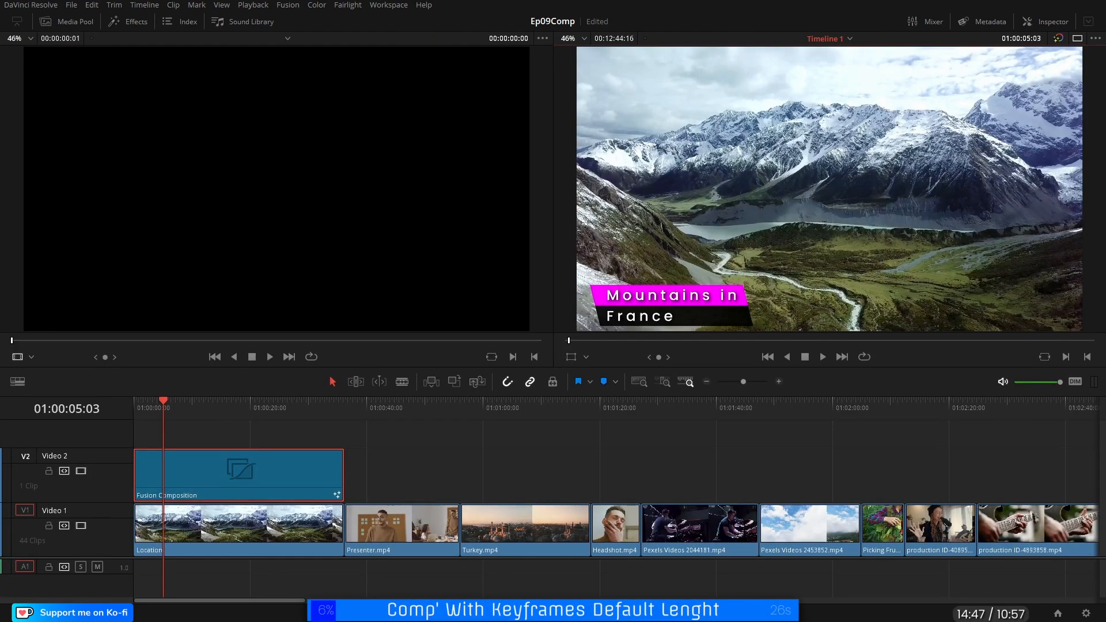
{"action": "right_click", "coordinate": [218, 486]}
{"action": "left_click", "coordinate": [253, 435]}
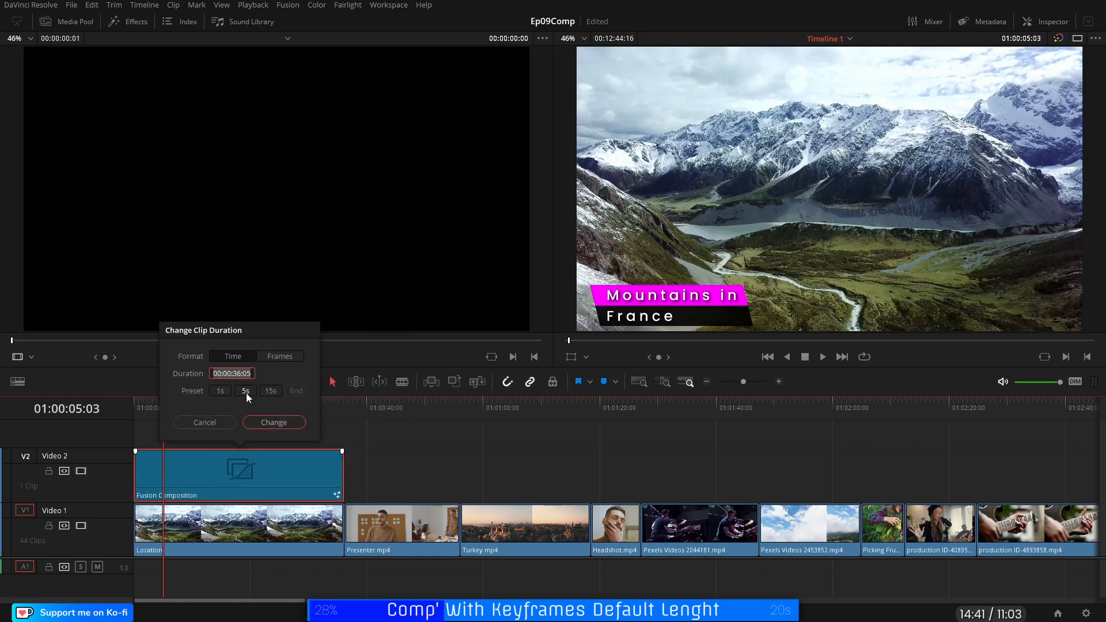
{"action": "left_click", "coordinate": [245, 391]}
{"action": "left_click", "coordinate": [268, 426]}
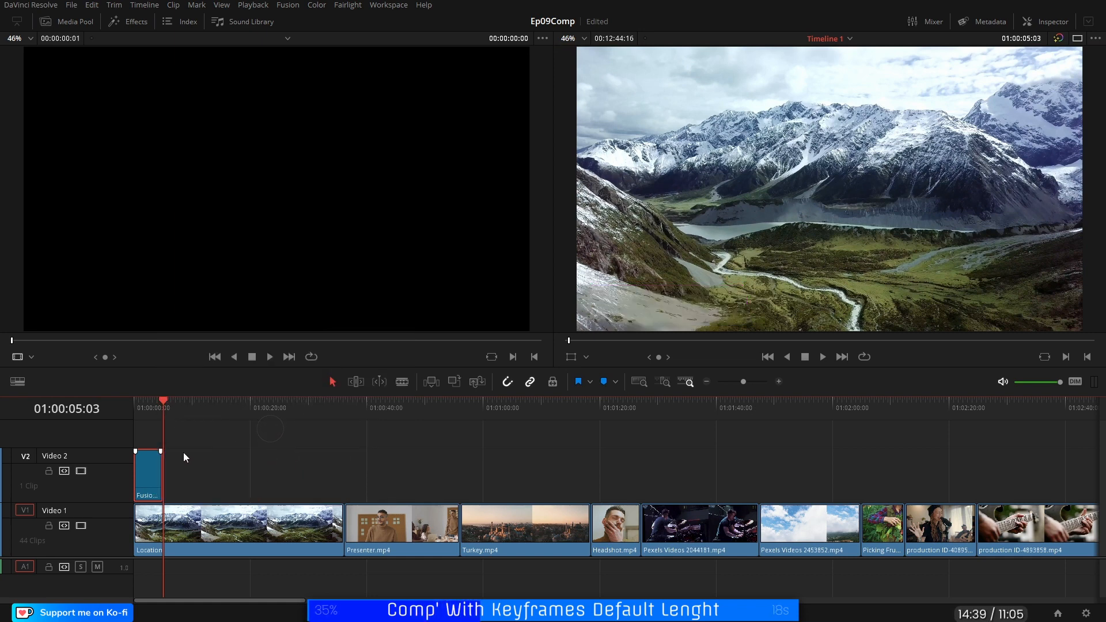
{"action": "left_click", "coordinate": [144, 410]}
{"action": "key", "text": "shift+z"}
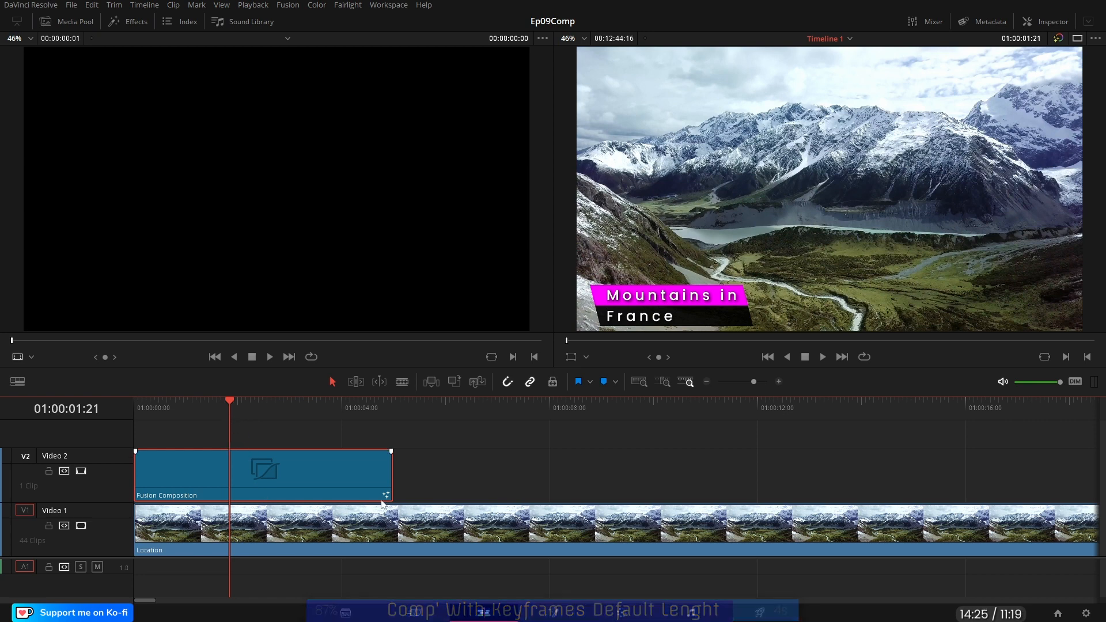
Step: Add a Transform node between Text1 and MediaOut1 in the Fusion composition
{"action": "left_click", "coordinate": [553, 612]}
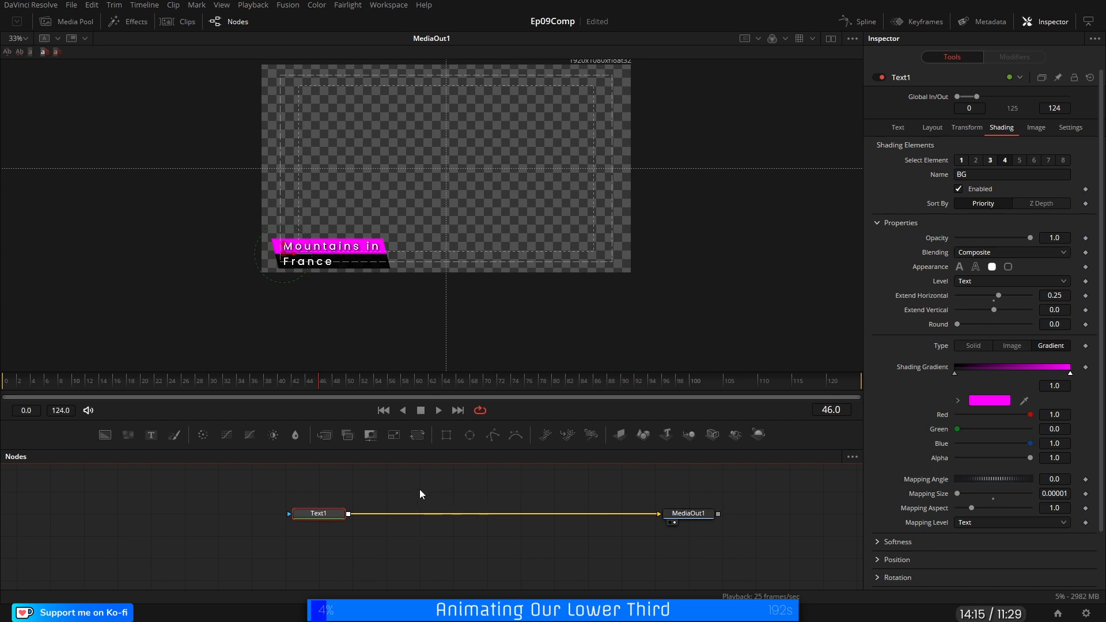
{"action": "left_click", "coordinate": [416, 436]}
{"action": "left_click_drag", "start_coordinate": [389, 517], "coordinate": [422, 517]}
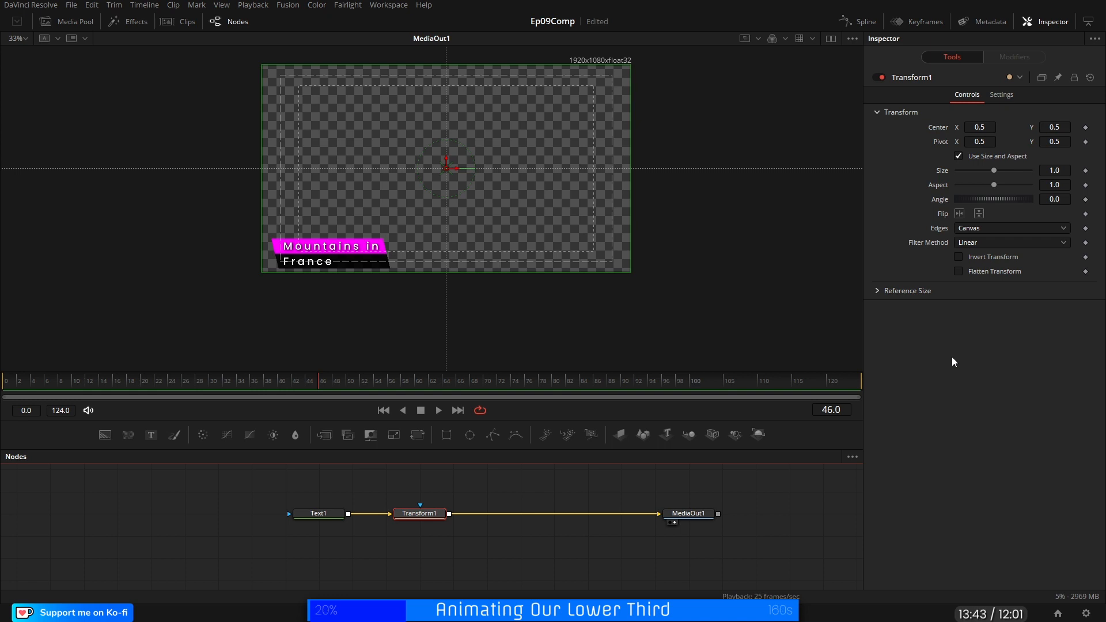
Step: Add an XY Path modifier to the Transform node's Center and open the modifier's controls
{"action": "right_click", "coordinate": [939, 125]}
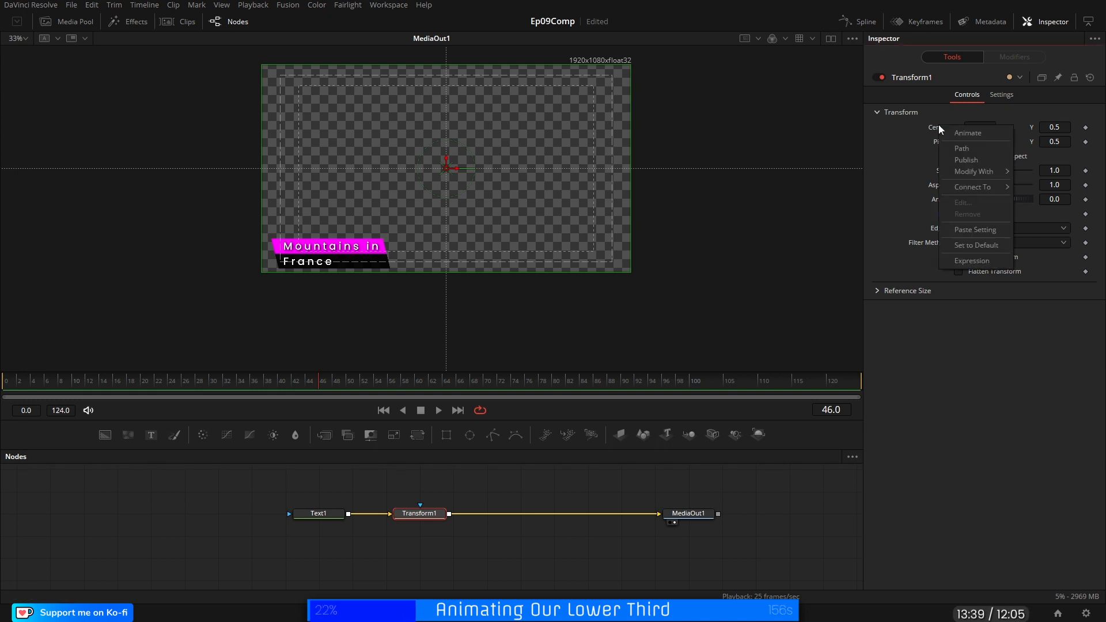
{"action": "mouse_move", "coordinate": [969, 173]}
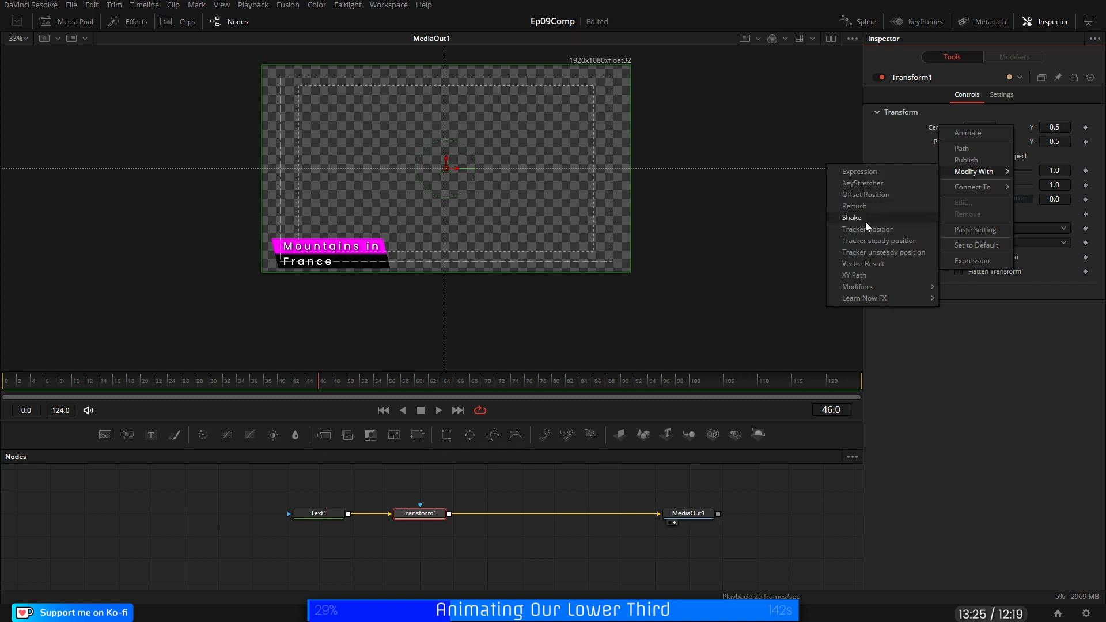
{"action": "left_click", "coordinate": [850, 275]}
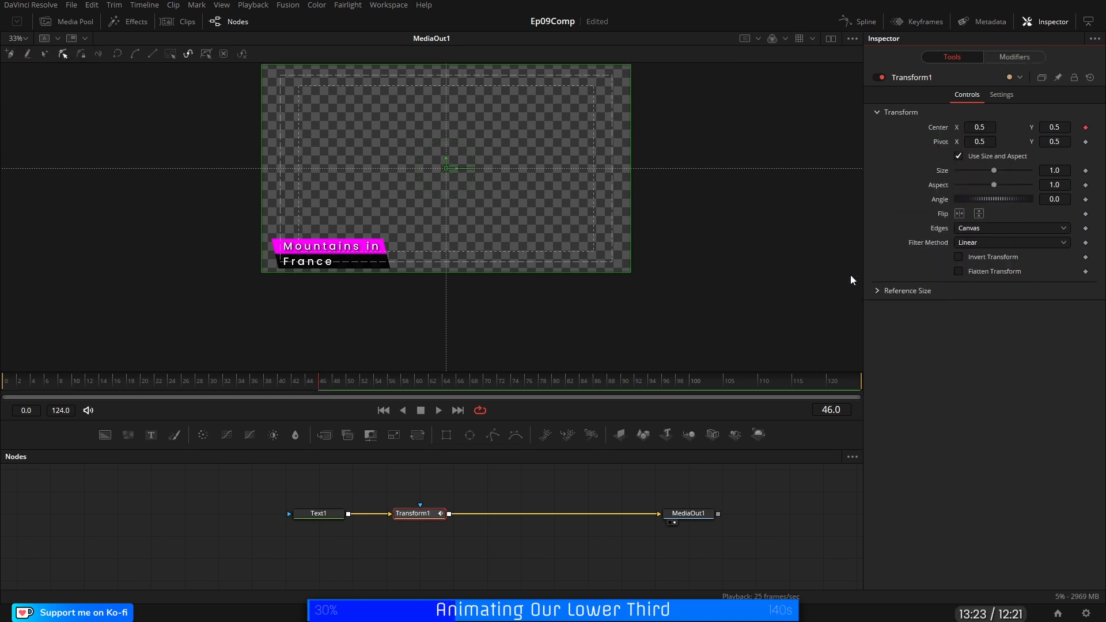
{"action": "left_click", "coordinate": [1012, 58]}
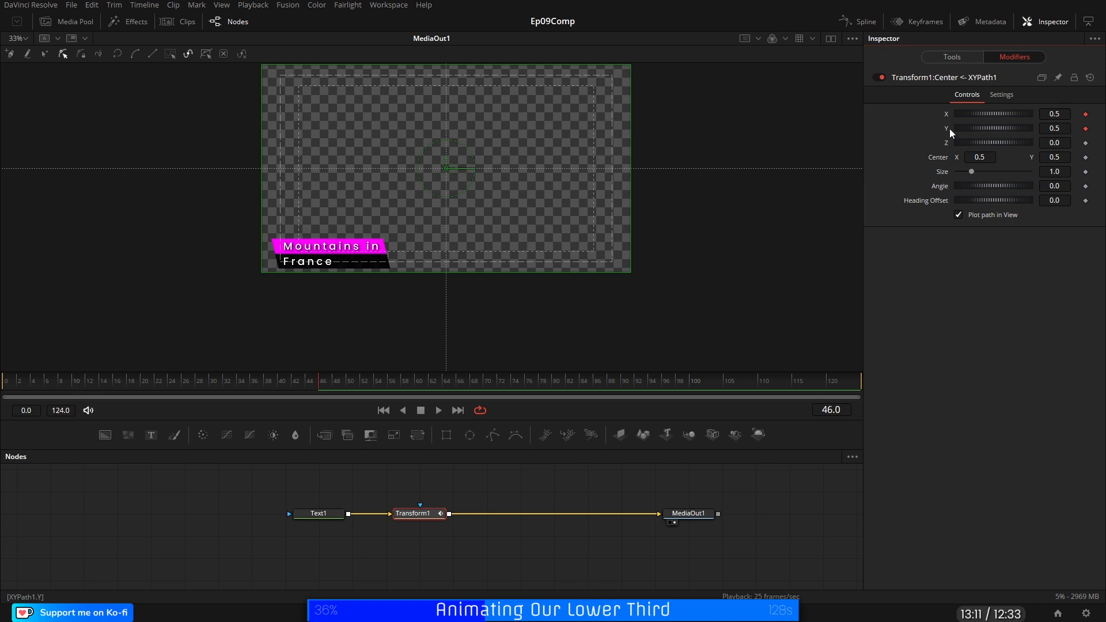
Step: Remove the X and Y keyframes from the XY Path modifier and modify its Y value with Anim Curves
{"action": "left_click", "coordinate": [1086, 114]}
{"action": "left_click", "coordinate": [1086, 127]}
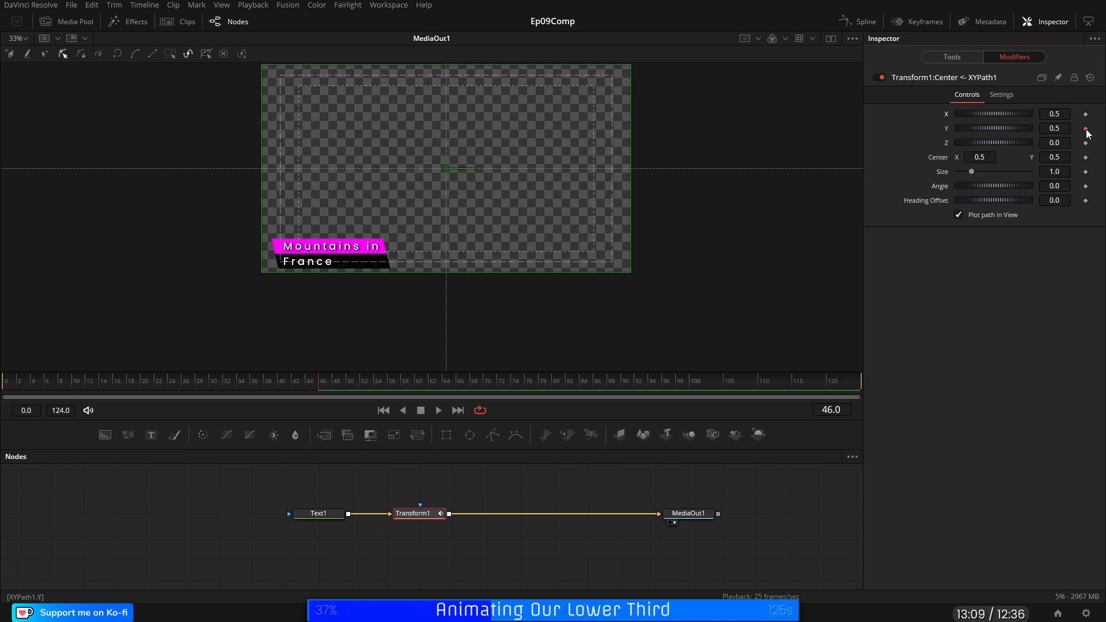
{"action": "right_click", "coordinate": [947, 130]}
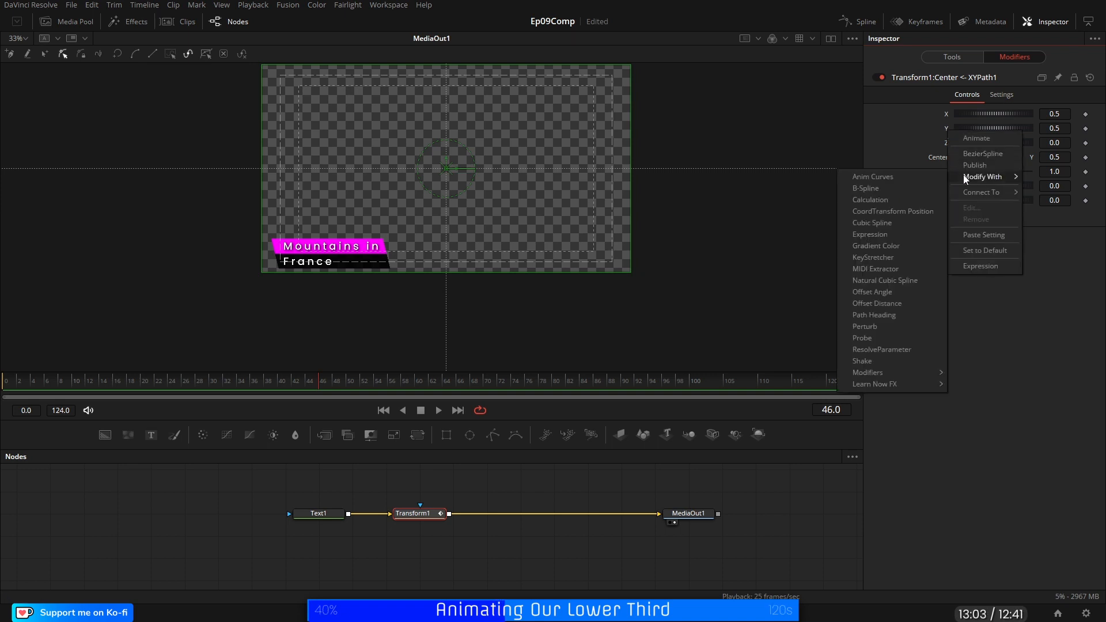
{"action": "left_click", "coordinate": [873, 177]}
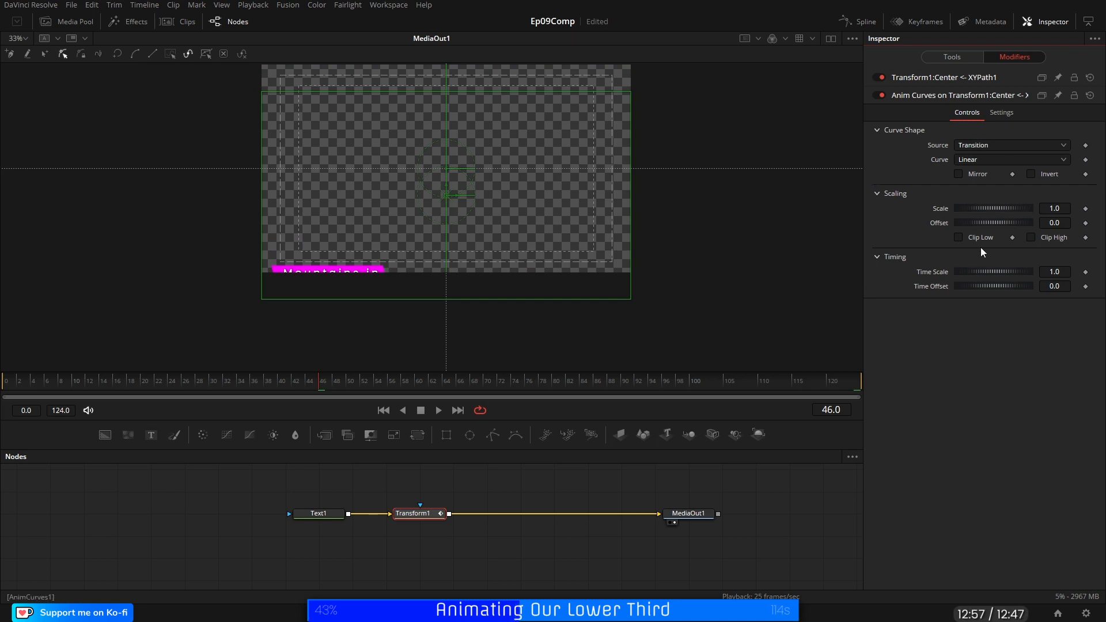
Step: Set the Anim Curves source to Duration and its curve to Easing, with Expo as the Out easing
{"action": "left_click", "coordinate": [978, 148]}
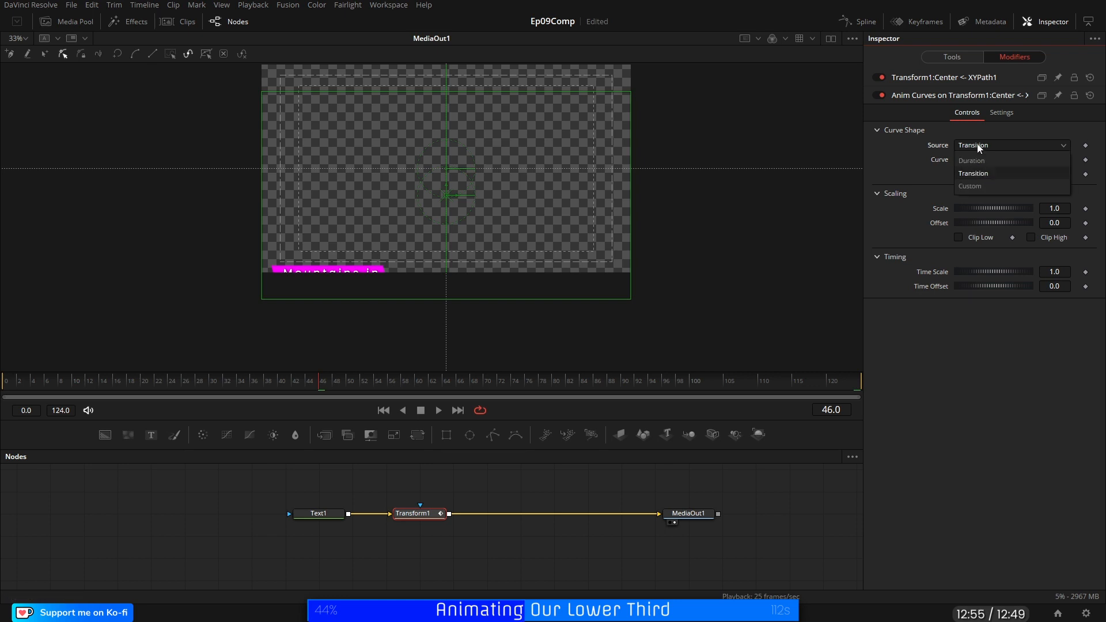
{"action": "left_click", "coordinate": [975, 164]}
{"action": "left_click", "coordinate": [976, 166]}
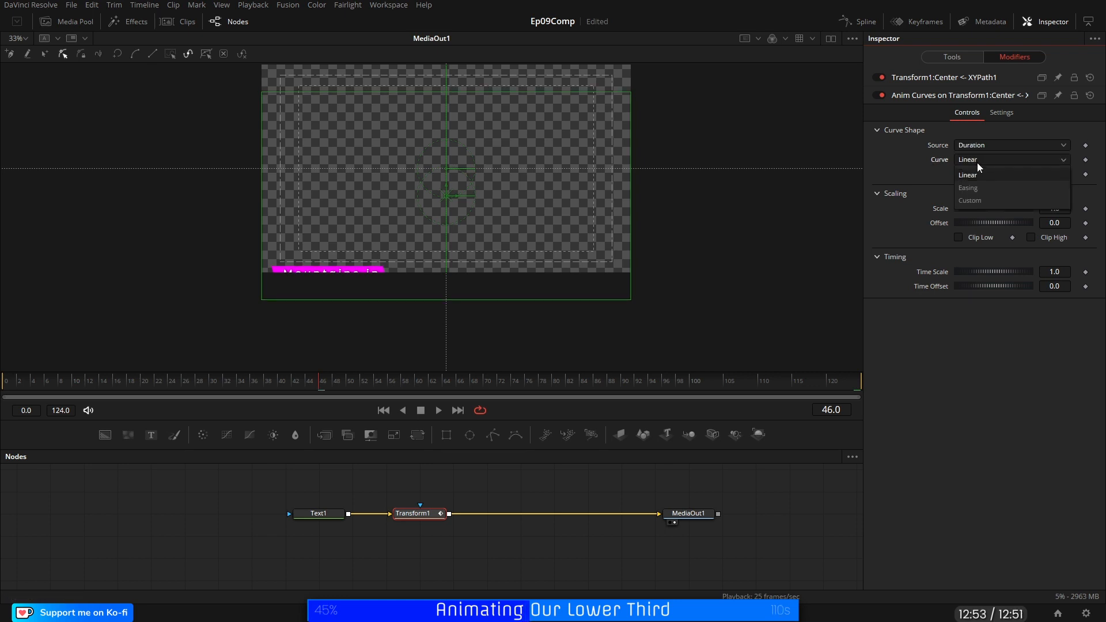
{"action": "left_click", "coordinate": [973, 188]}
{"action": "left_click", "coordinate": [1063, 174]}
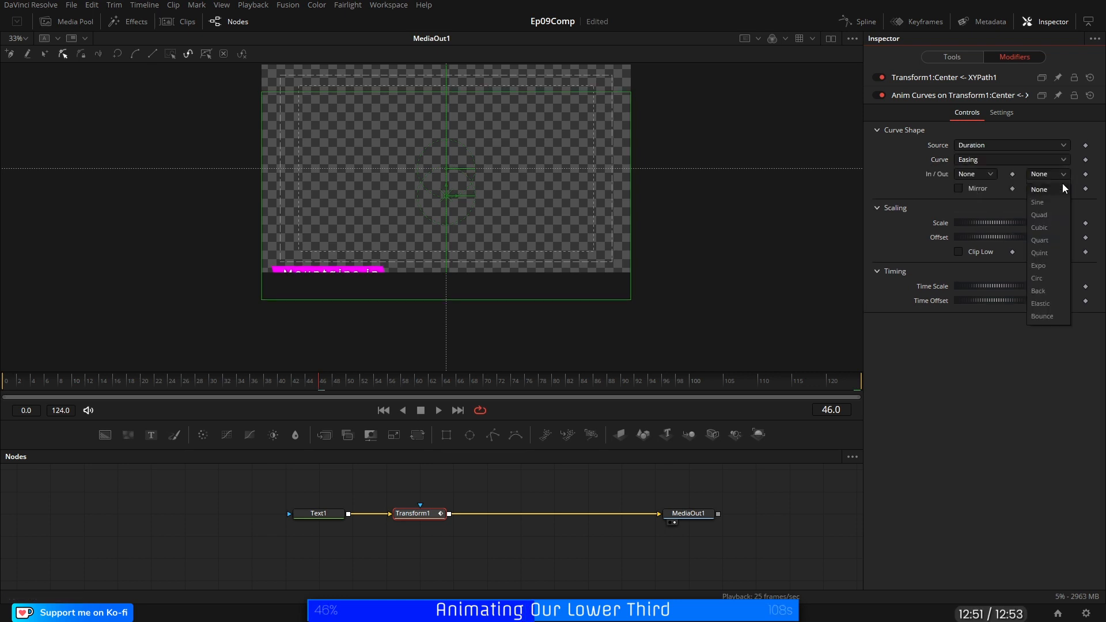
{"action": "left_click", "coordinate": [1041, 267]}
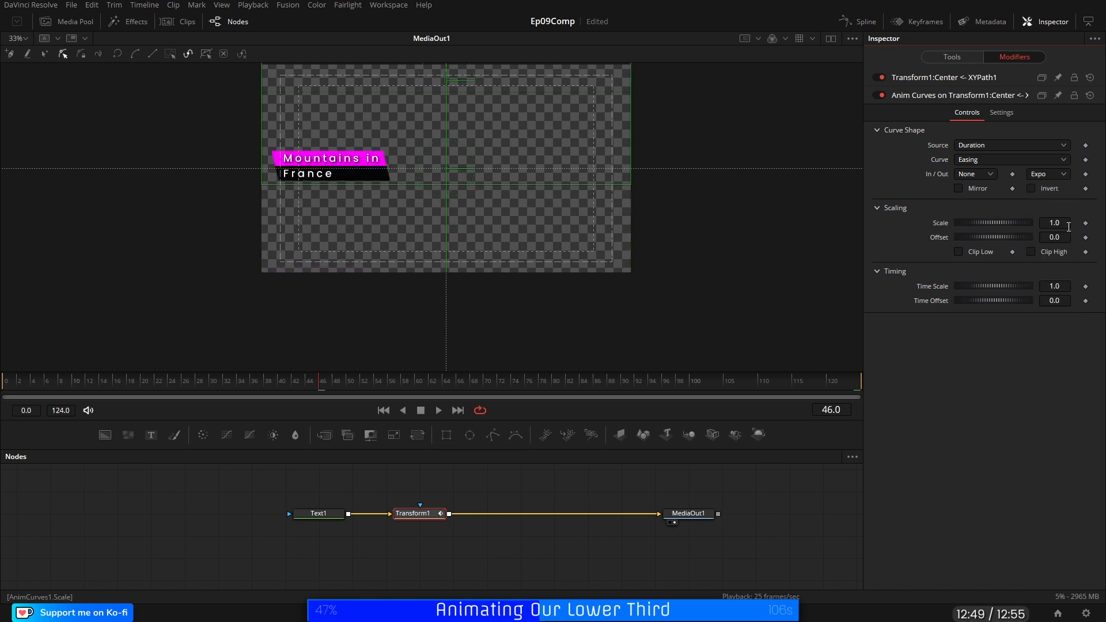
Step: Scrub through the upward title movement and set the Anim Curves Scale to 0.5
{"action": "left_click_drag", "start_coordinate": [20, 390], "coordinate": [2, 397]}
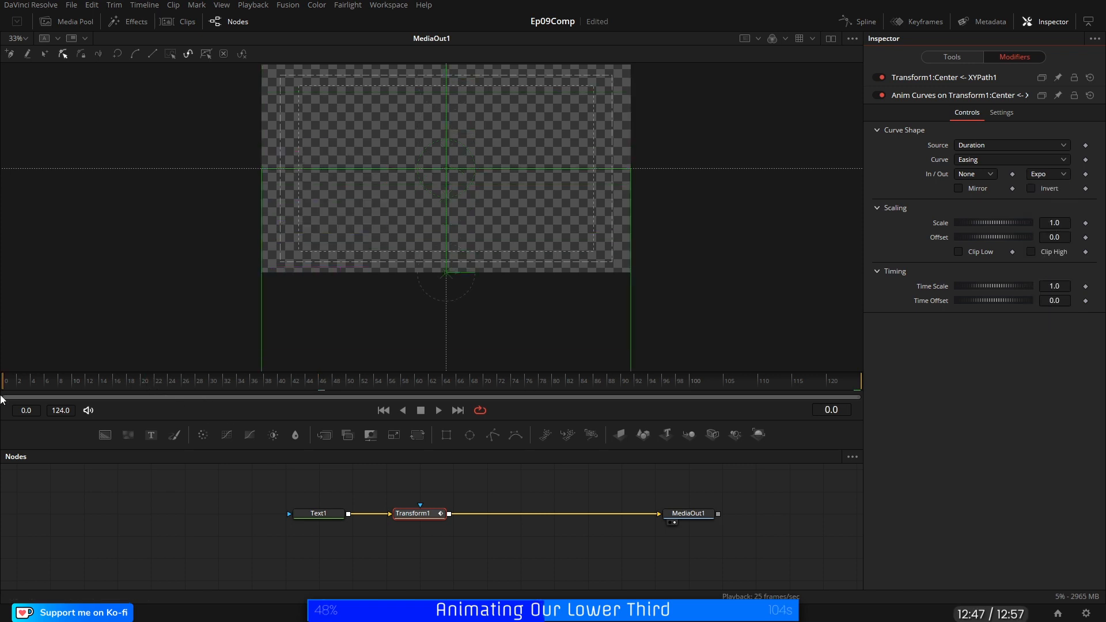
{"action": "left_click_drag", "start_coordinate": [71, 388], "coordinate": [295, 382]}
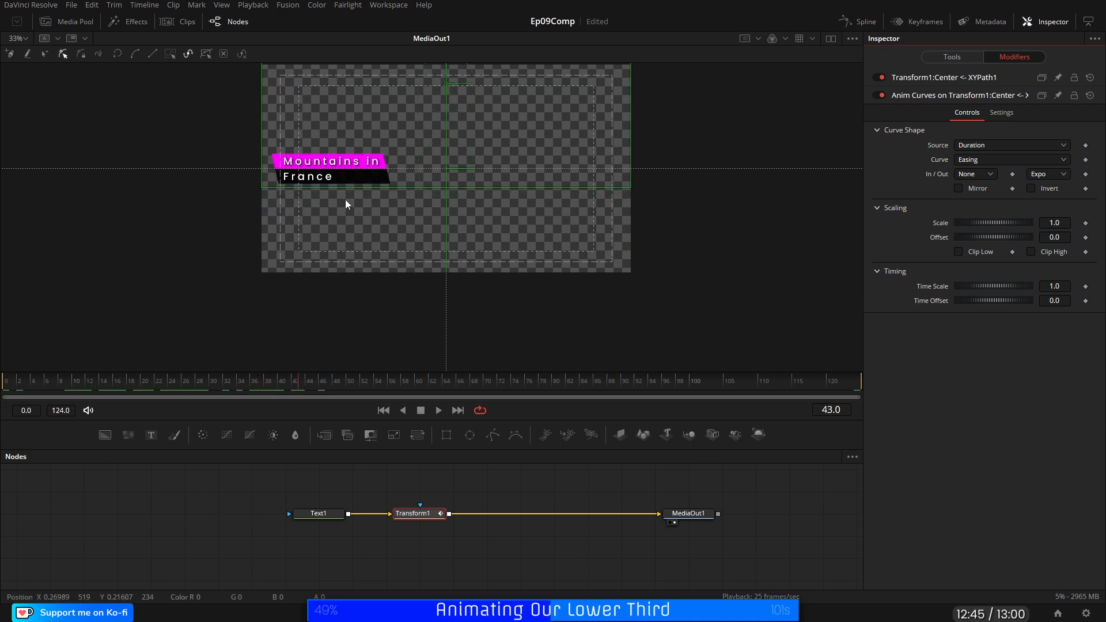
{"action": "left_click", "coordinate": [1065, 223]}
{"action": "type", "text": "0.5"}
{"action": "key", "text": "Tab"}
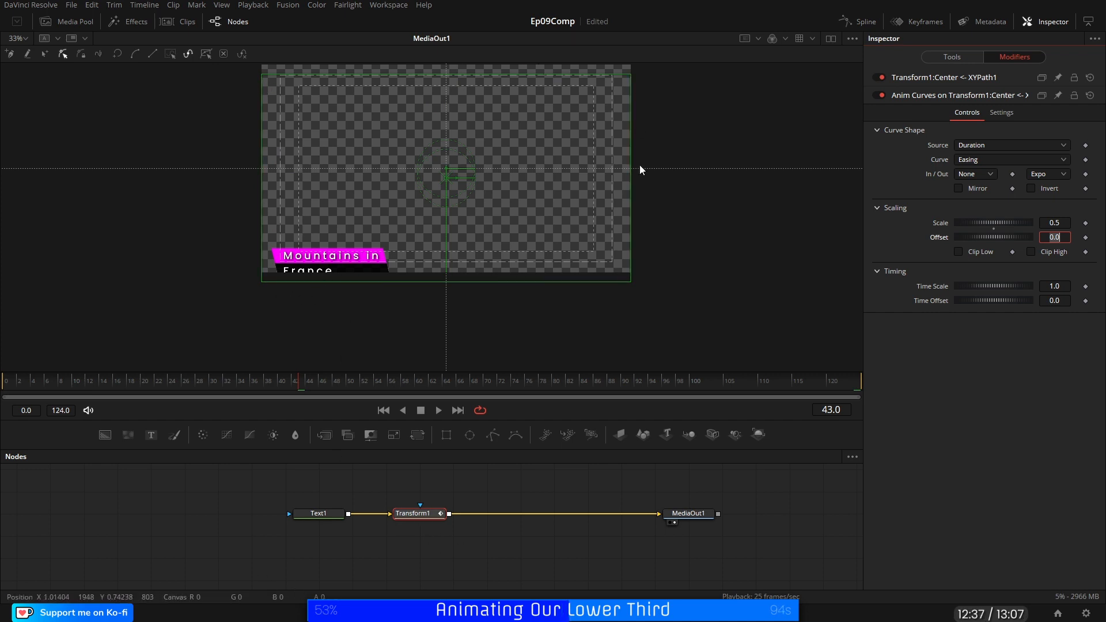
Step: Scrub the scaled animation from frame 0 and set the Anim Curves Time Scale to 3
{"action": "left_click", "coordinate": [115, 383]}
{"action": "left_click_drag", "start_coordinate": [115, 383], "coordinate": [5, 385]}
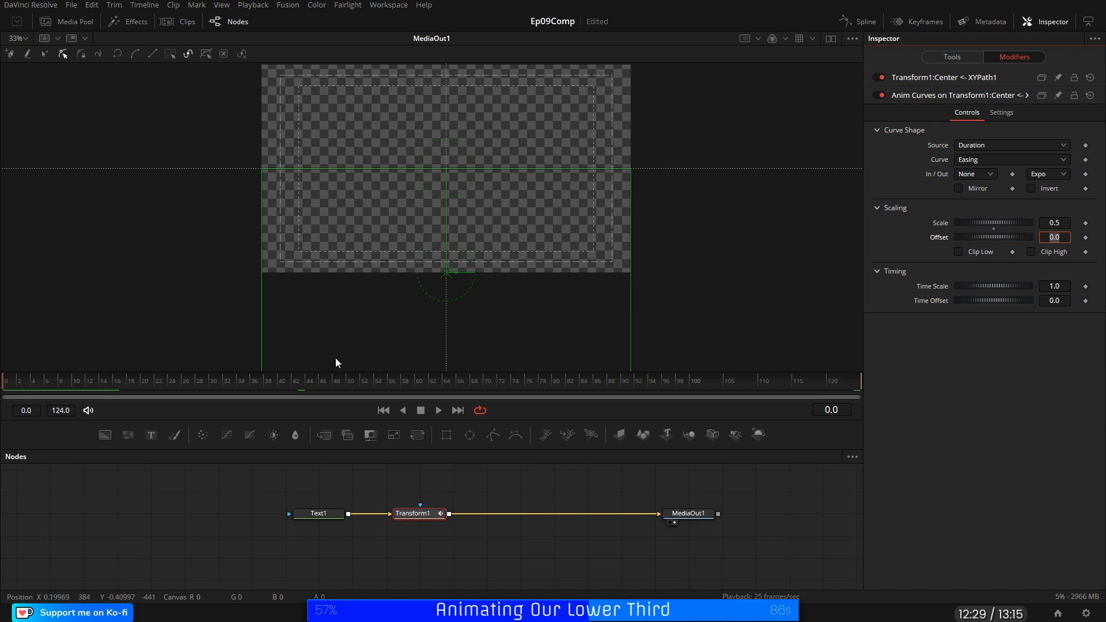
{"action": "left_click_drag", "start_coordinate": [202, 380], "coordinate": [472, 390]}
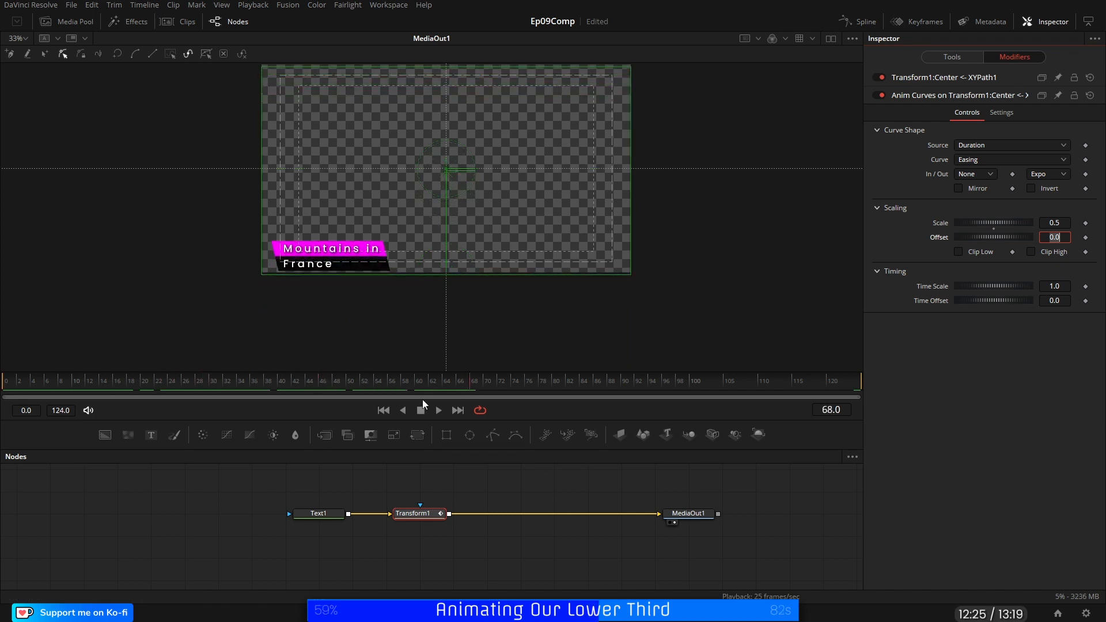
{"action": "left_click", "coordinate": [1069, 287]}
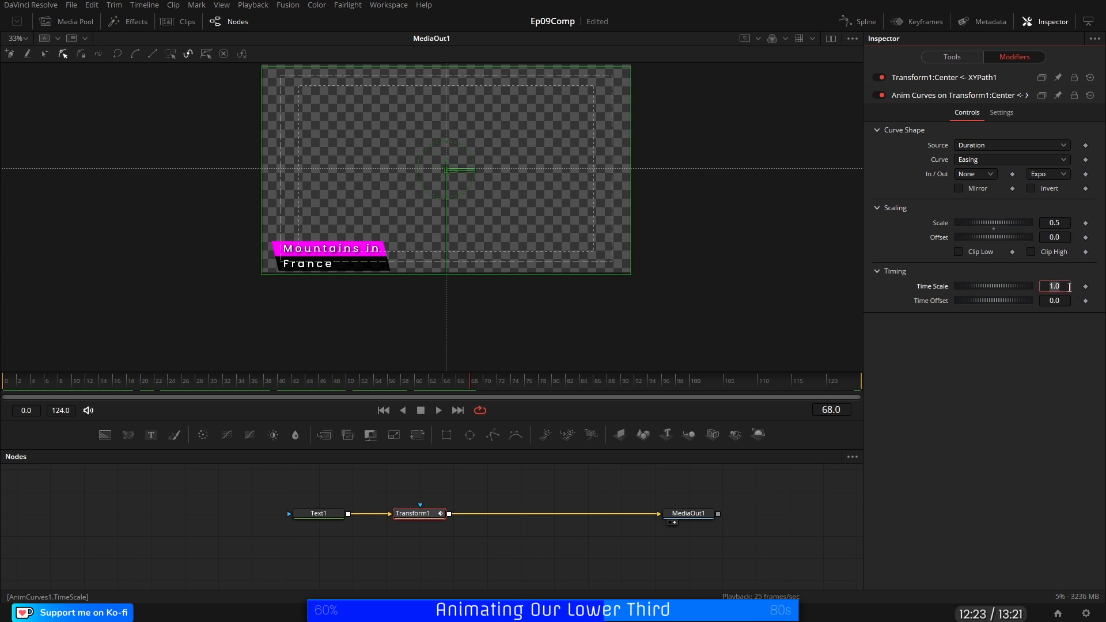
{"action": "type", "text": "3"}
{"action": "key", "text": "Tab"}
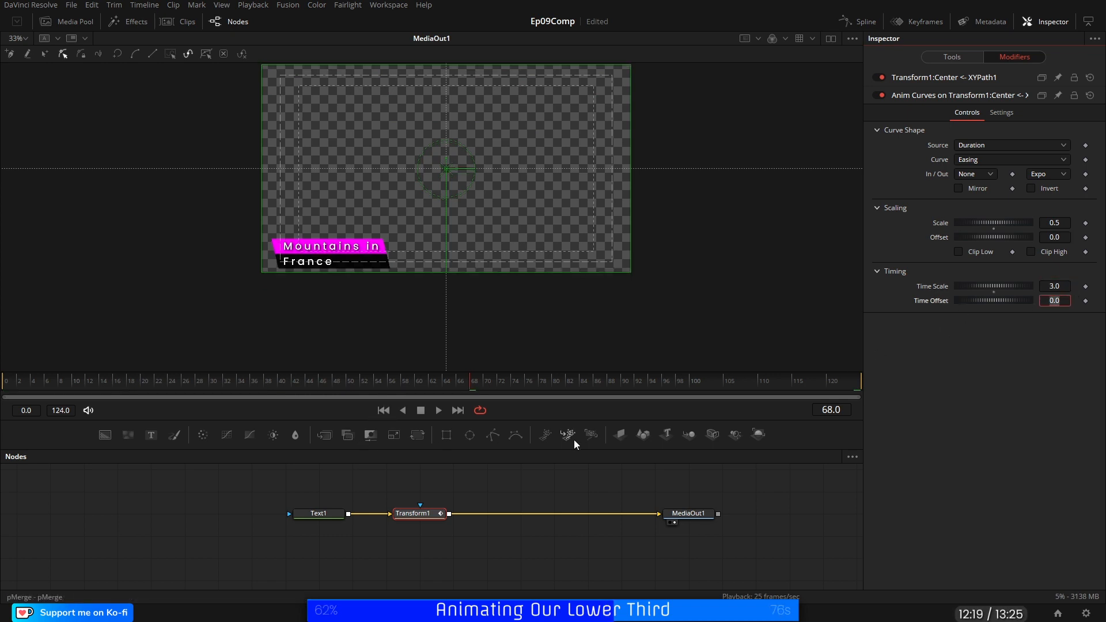
Step: Play the lower third's entrance over the footage from the start of the edit timeline
{"action": "left_click", "coordinate": [484, 613]}
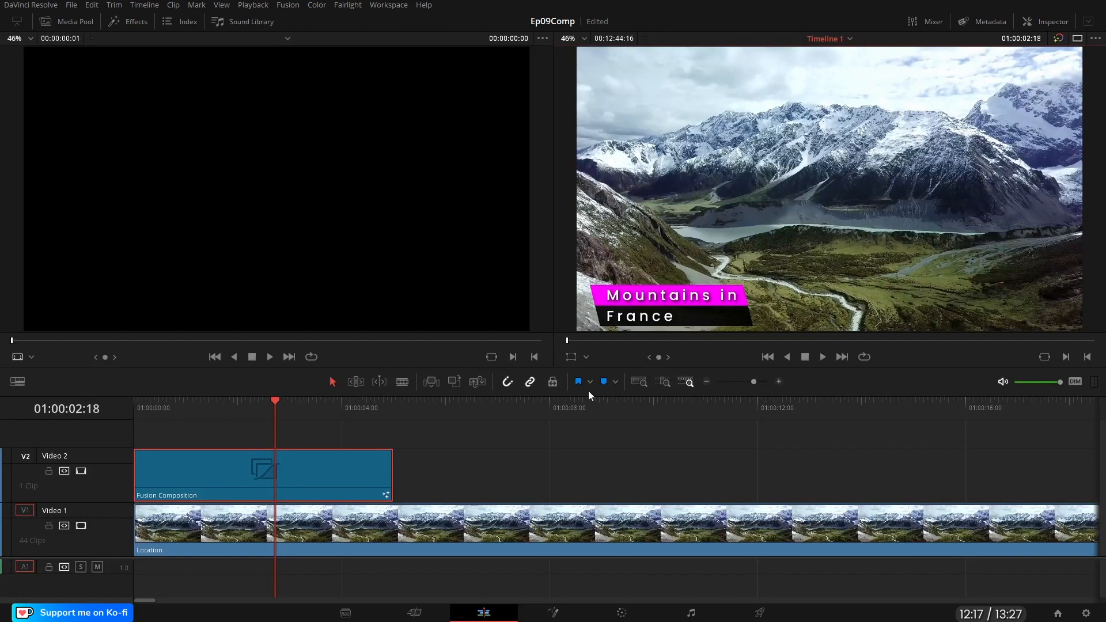
{"action": "left_click", "coordinate": [768, 357]}
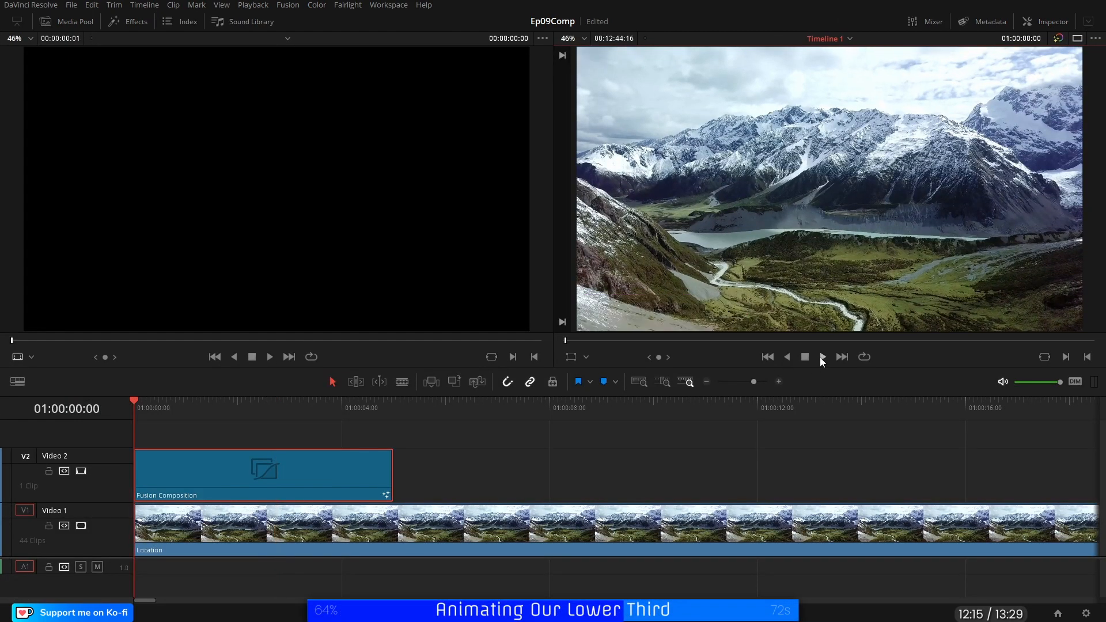
{"action": "key", "text": "shift+z"}
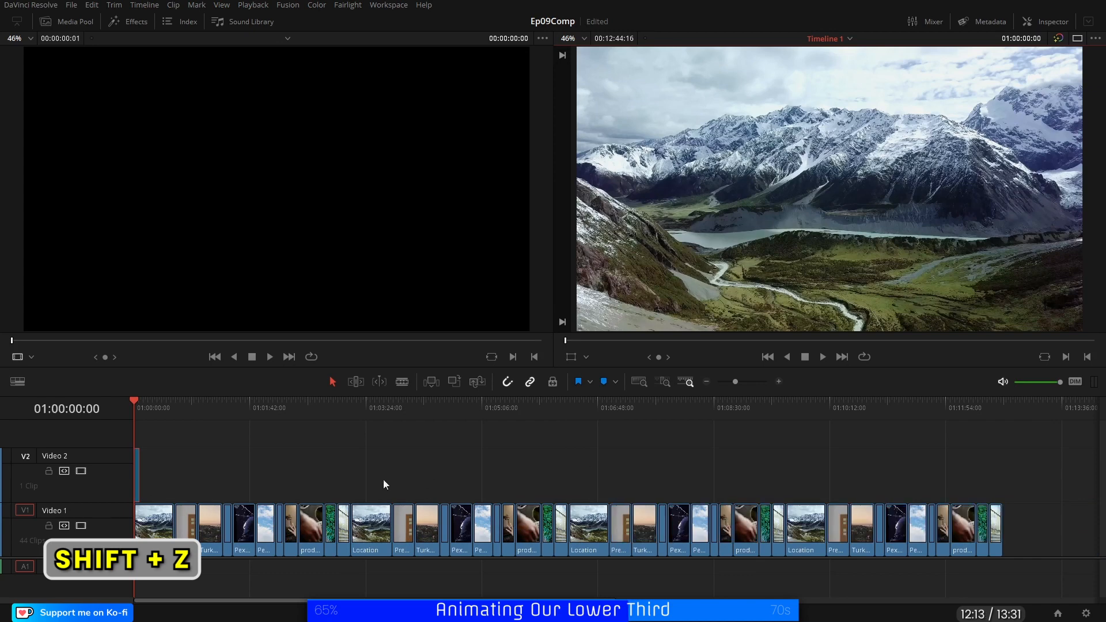
{"action": "left_click", "coordinate": [822, 357]}
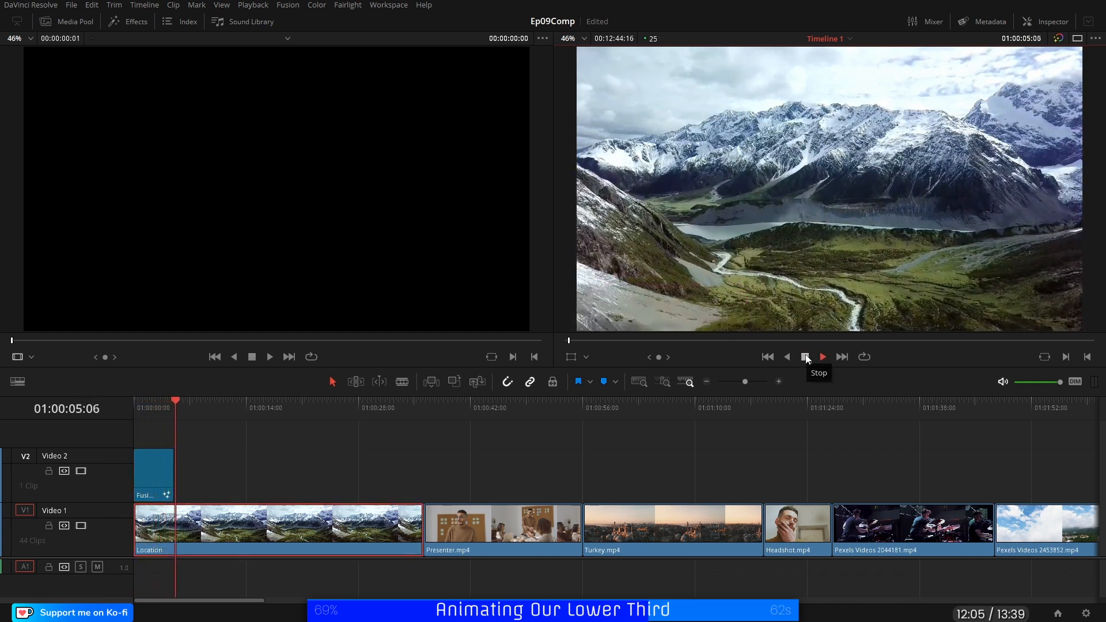
{"action": "left_click", "coordinate": [805, 357]}
Step: Reopen the Fusion Composition and paste a copy of Transform1 between Transform1 and MediaOut1
{"action": "left_click", "coordinate": [150, 407]}
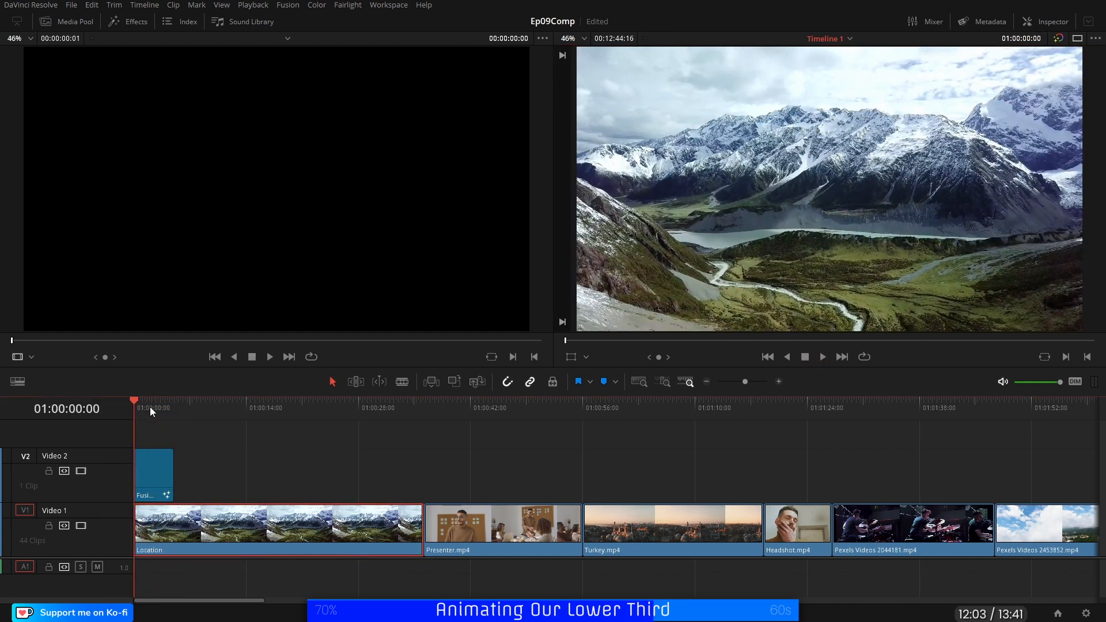
{"action": "left_click", "coordinate": [156, 470]}
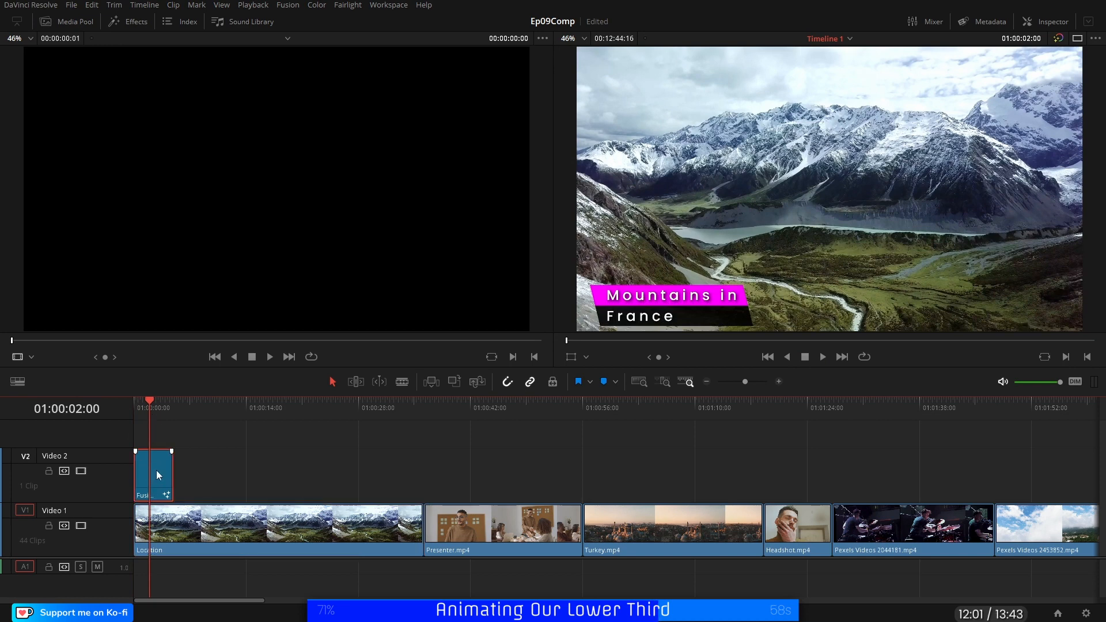
{"action": "left_click", "coordinate": [551, 613]}
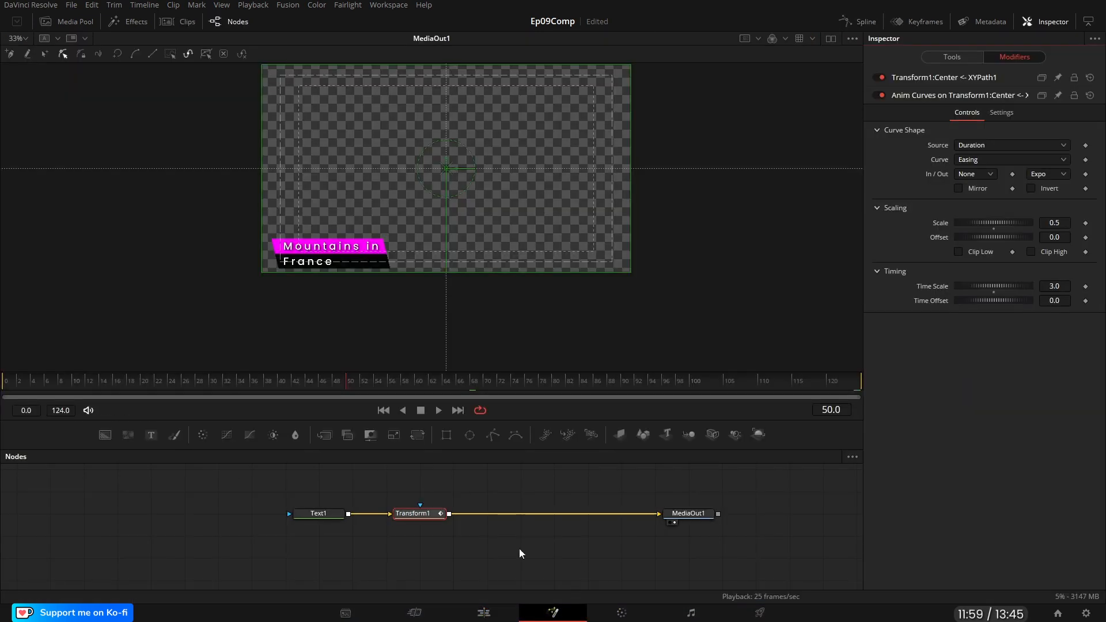
{"action": "left_click", "coordinate": [409, 514]}
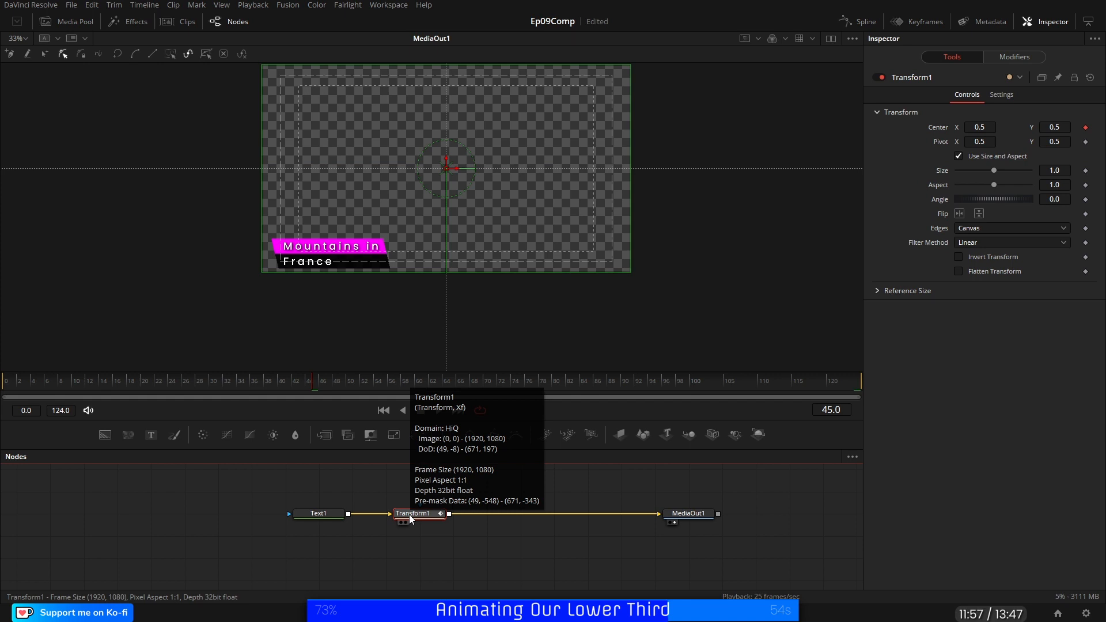
{"action": "right_click", "coordinate": [413, 514]}
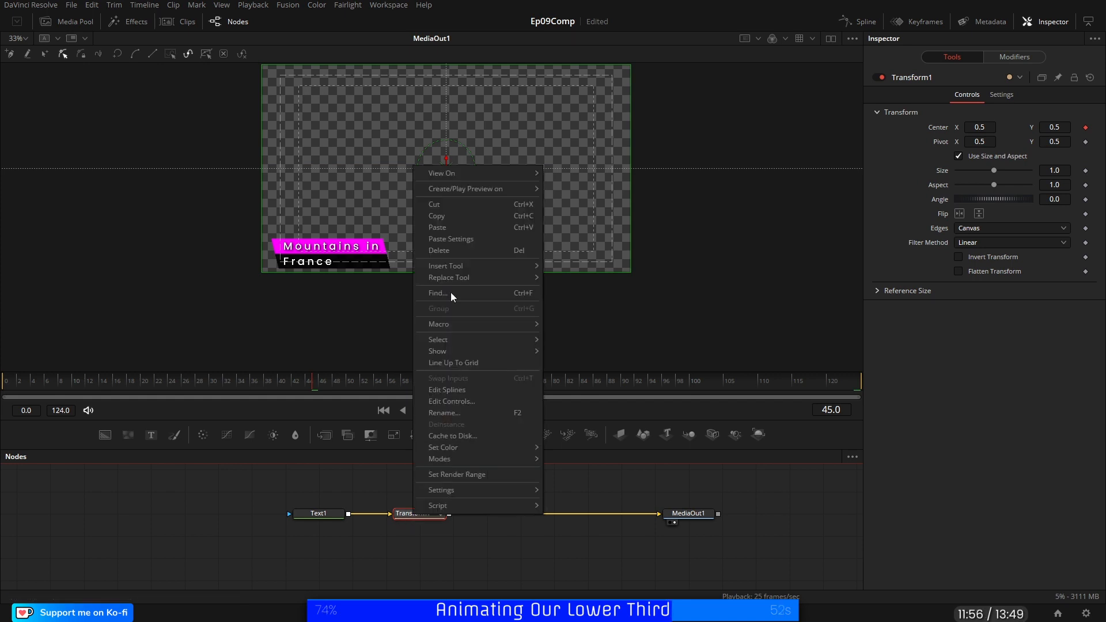
{"action": "left_click", "coordinate": [445, 219]}
{"action": "right_click", "coordinate": [523, 488]}
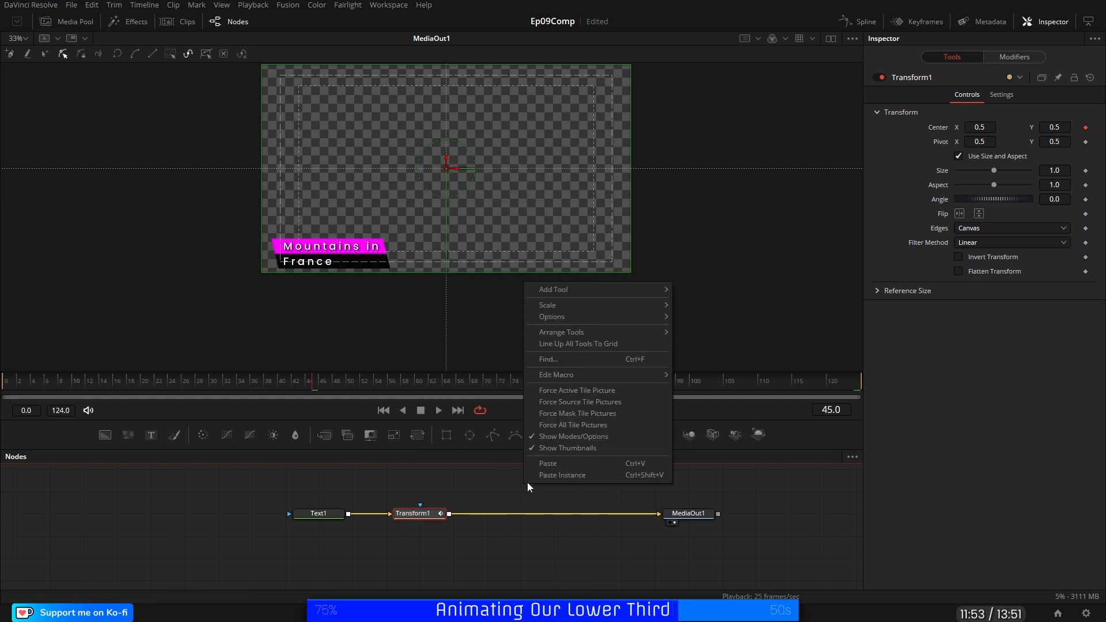
{"action": "left_click", "coordinate": [544, 461]}
{"action": "left_click_drag", "start_coordinate": [643, 513], "coordinate": [528, 513]}
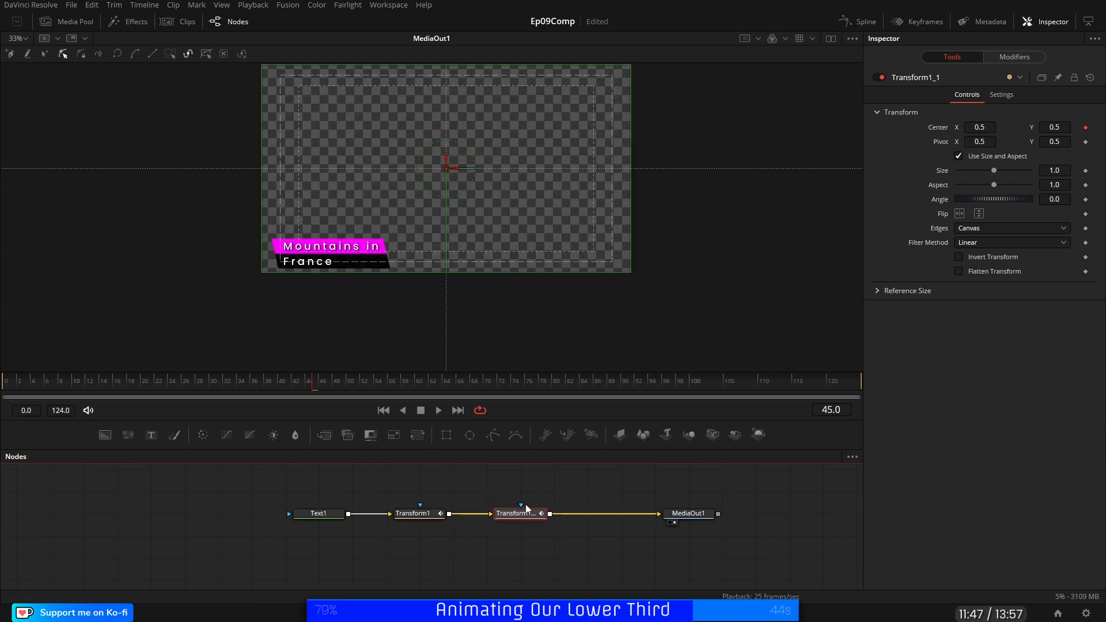
Step: In the copied transform's Anim Curves, set the In easing to Expo and Out to None, and enable Invert
{"action": "left_click", "coordinate": [1008, 57]}
{"action": "left_click", "coordinate": [953, 79]}
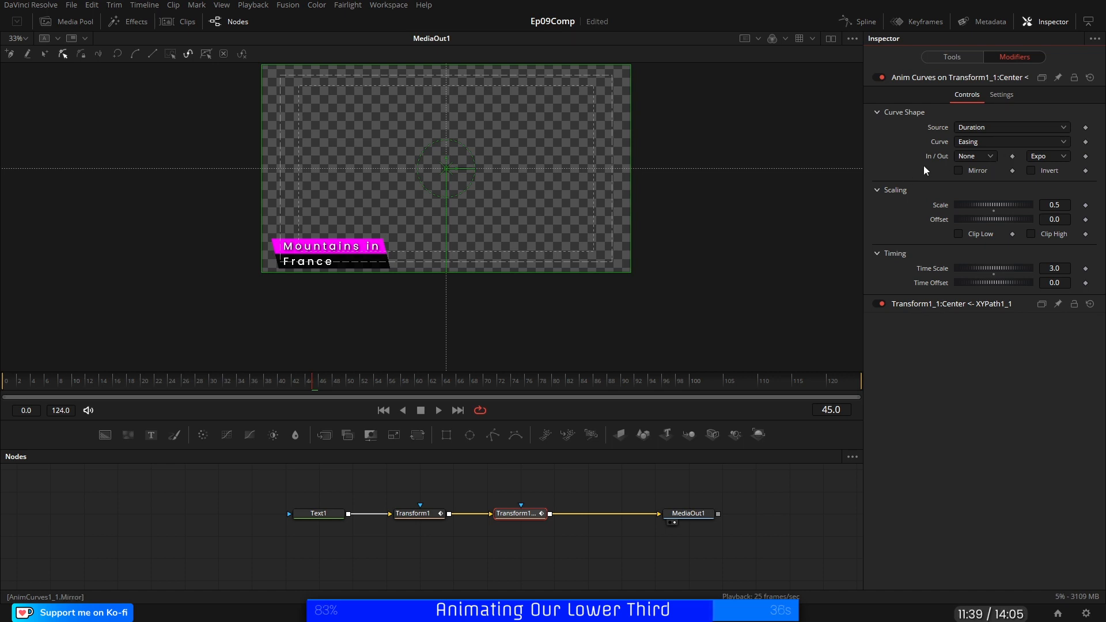
{"action": "left_click", "coordinate": [991, 157]}
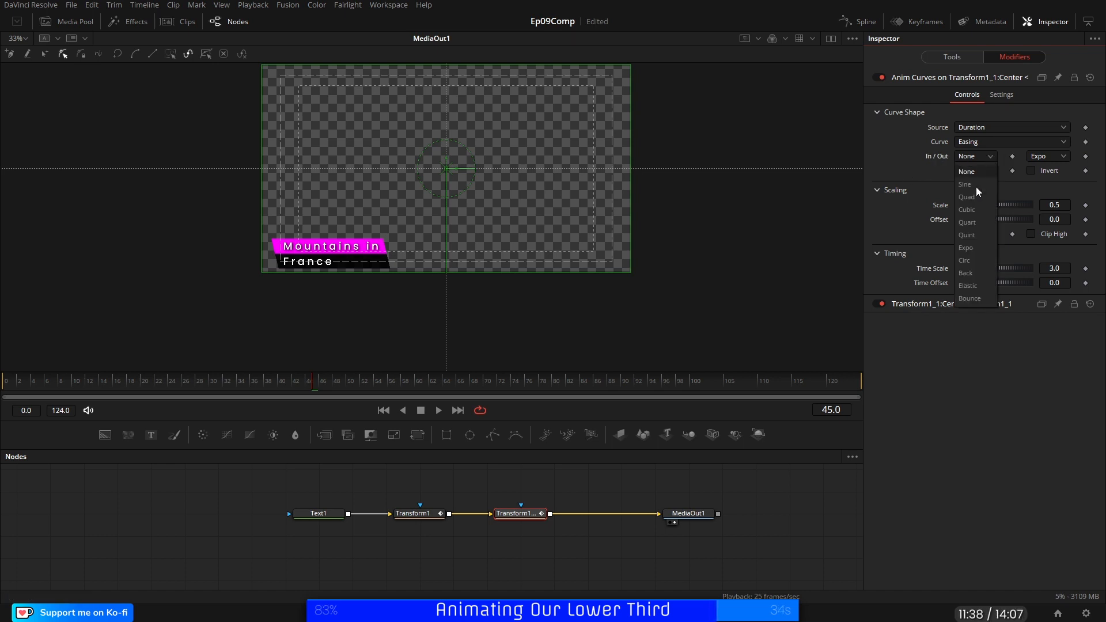
{"action": "left_click", "coordinate": [971, 249]}
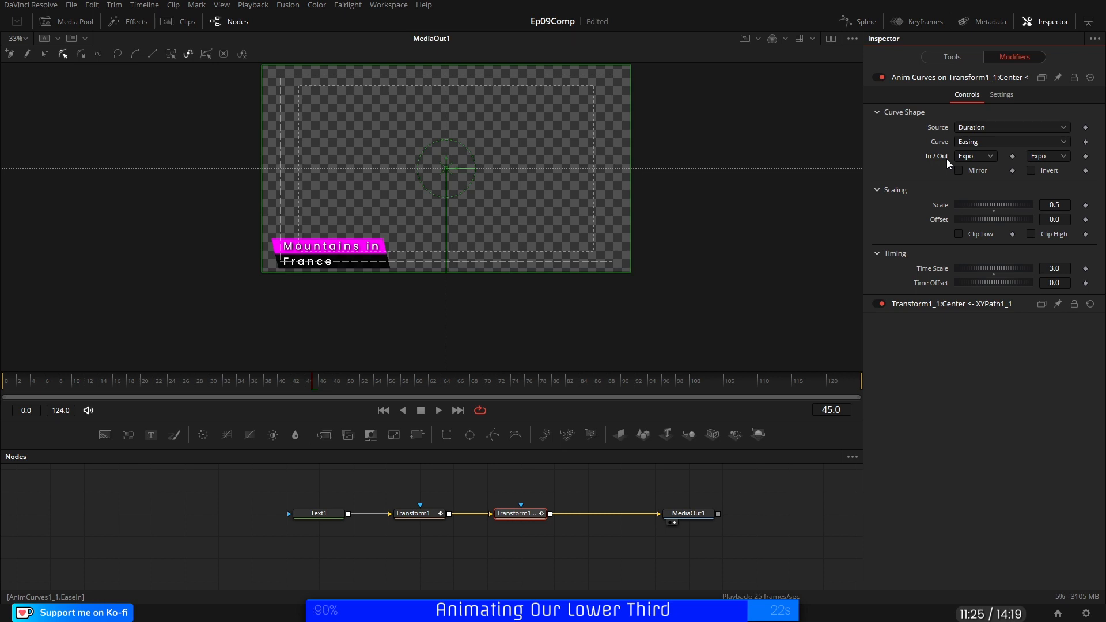
{"action": "left_click", "coordinate": [1063, 157]}
{"action": "left_click", "coordinate": [1040, 172]}
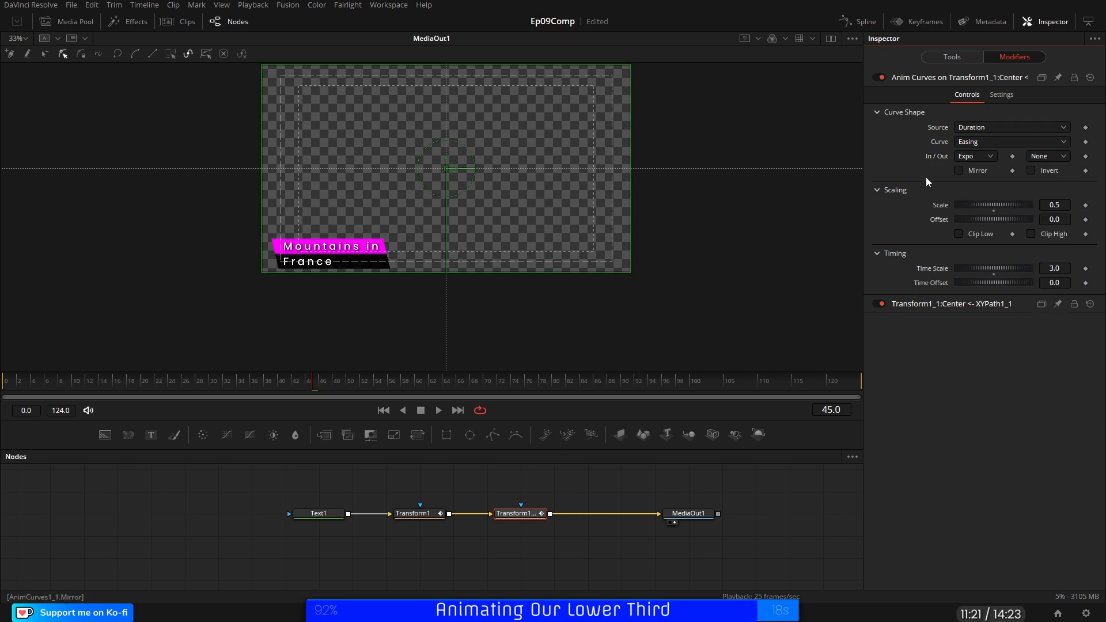
{"action": "left_click", "coordinate": [1031, 171]}
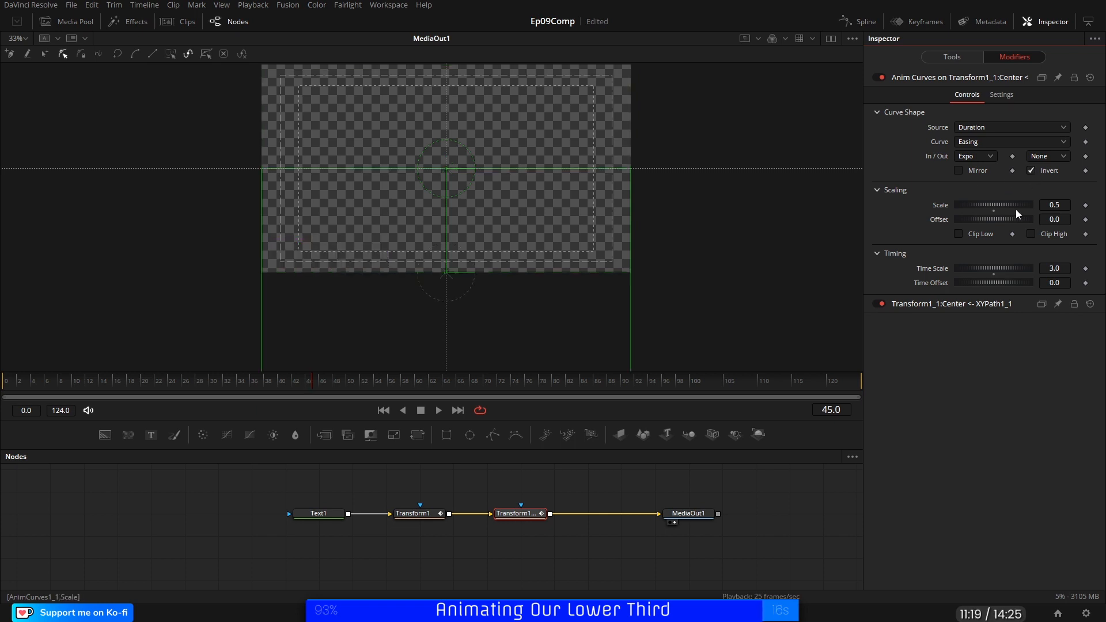
Step: Save the project and set the Time Offset of the copied transform's Anim Curves to 0.6
{"action": "key", "text": "ctrl+s"}
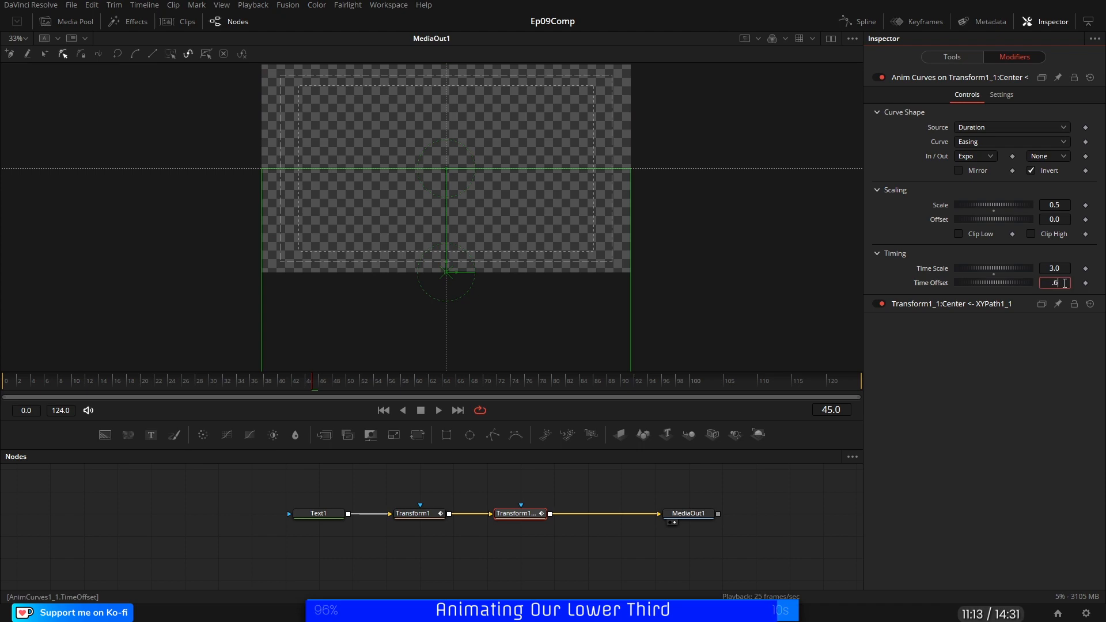
{"action": "left_click", "coordinate": [1065, 283]}
{"action": "type", "text": ".6"}
{"action": "key", "text": "Return"}
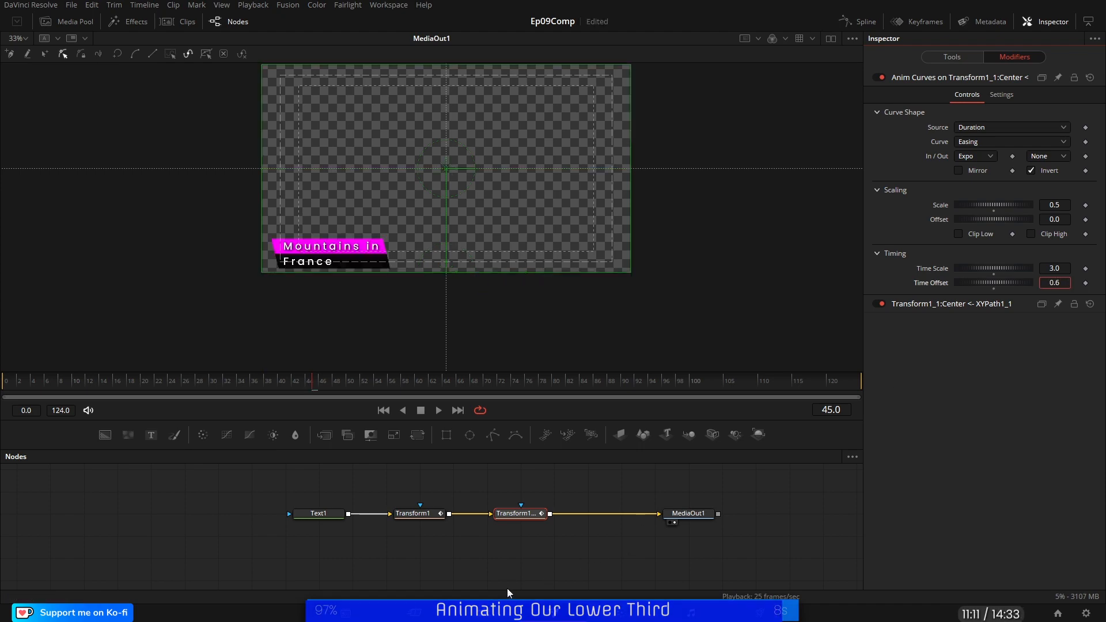
Step: Play the edit timeline from the start to check the lower third's entrance and exit animation
{"action": "left_click", "coordinate": [484, 612]}
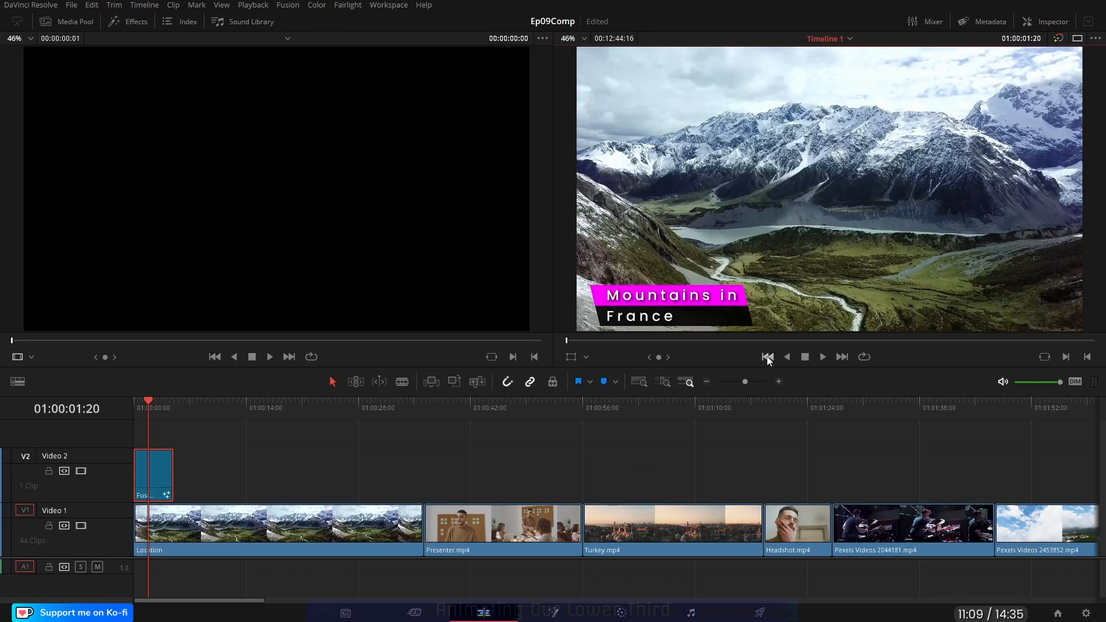
{"action": "left_click", "coordinate": [767, 357]}
{"action": "left_click", "coordinate": [823, 356]}
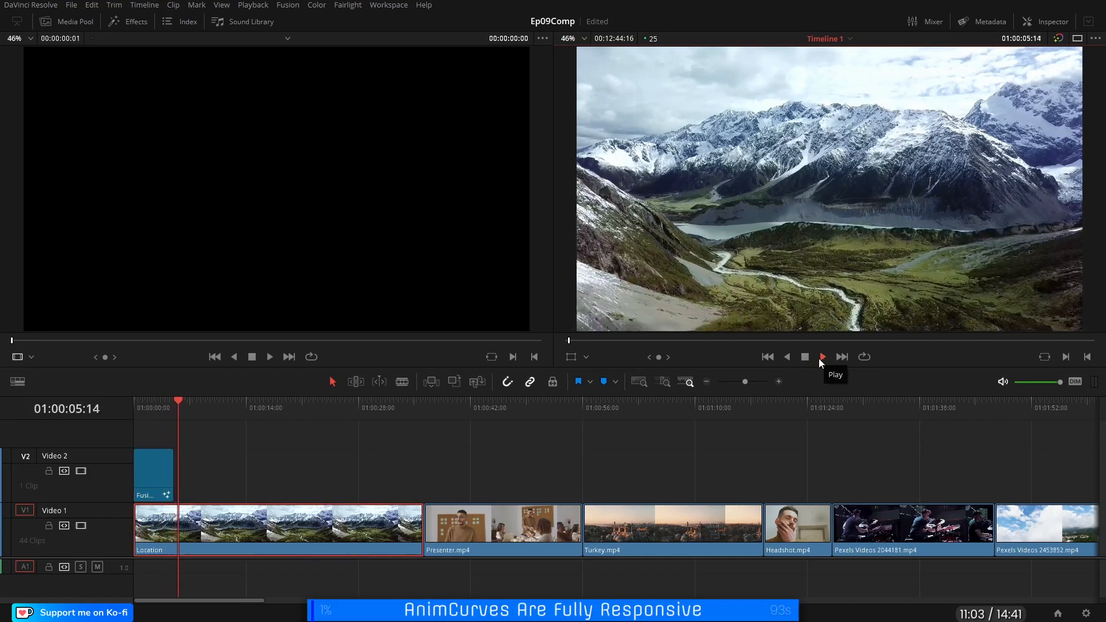
{"action": "left_click", "coordinate": [805, 357]}
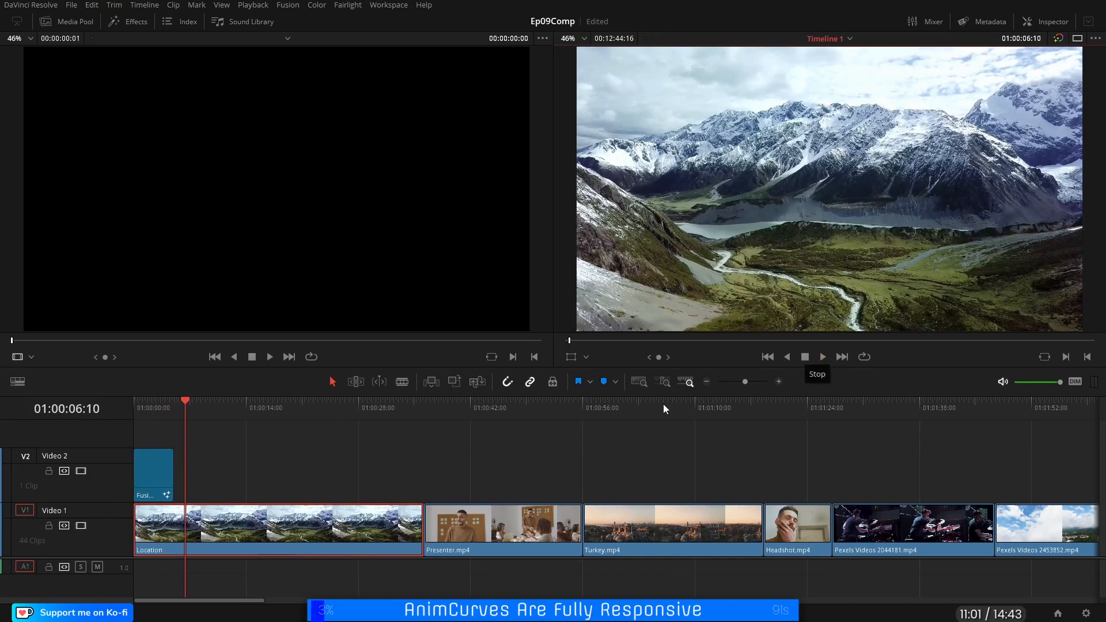
Step: Extend the Fusion Composition clip on Video 2 to about 11 seconds and play the timeline to check its animation
{"action": "left_click_drag", "start_coordinate": [182, 400], "coordinate": [153, 406]}
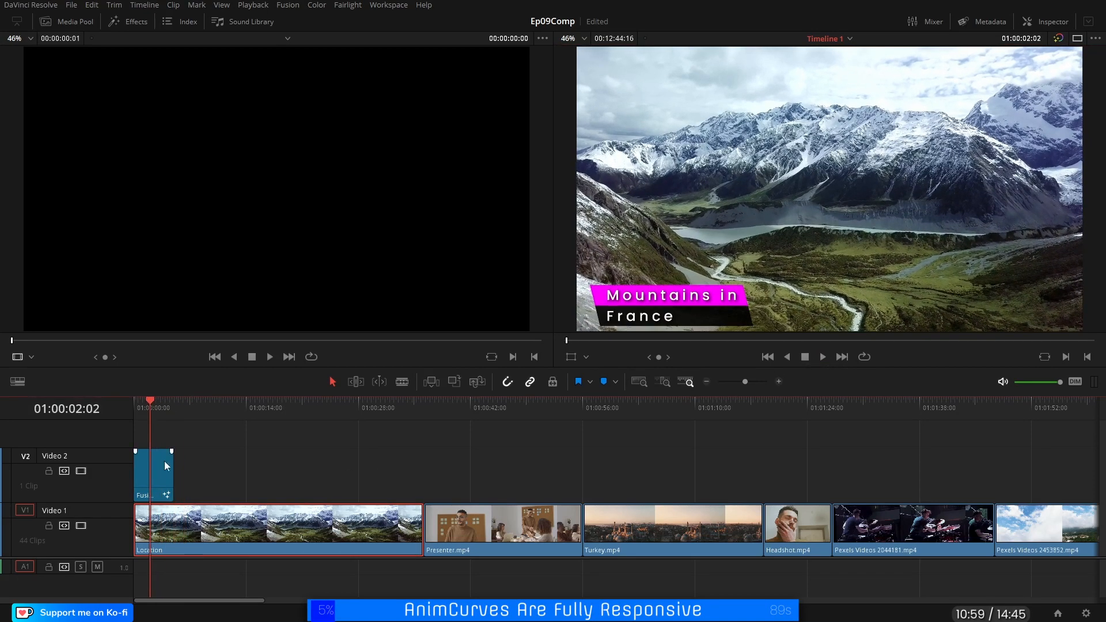
{"action": "left_click_drag", "start_coordinate": [173, 472], "coordinate": [221, 472]}
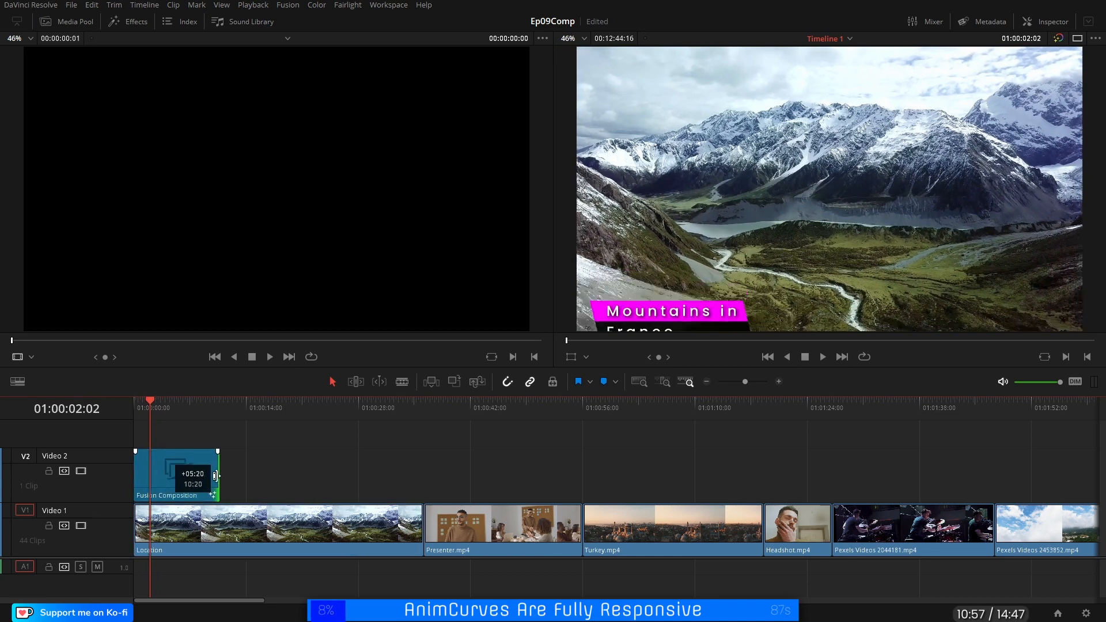
{"action": "left_click", "coordinate": [823, 357]}
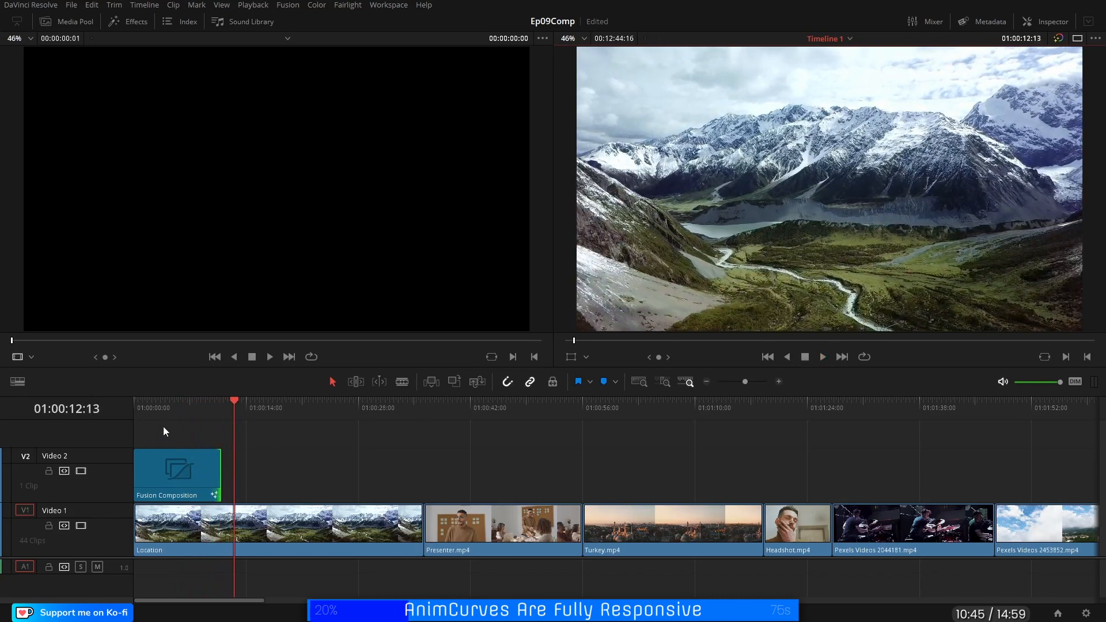
Step: Reopen the Fusion Composition and set the Time Scale of the copied transform's Anim Curves to 4
{"action": "left_click", "coordinate": [178, 410]}
{"action": "left_click", "coordinate": [159, 466]}
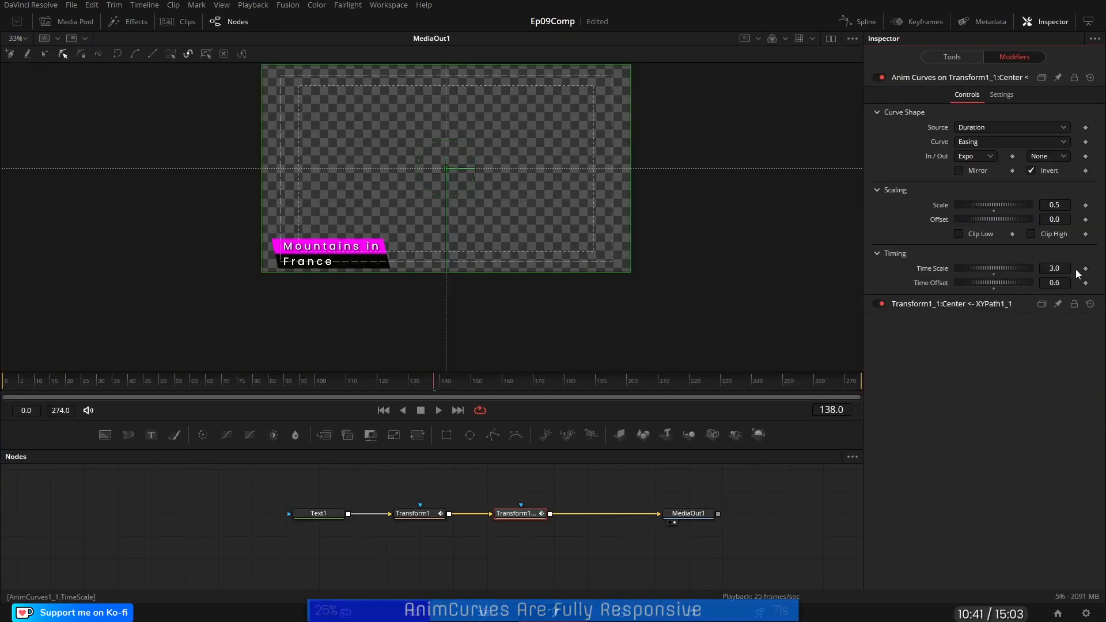
{"action": "left_click", "coordinate": [1066, 268]}
{"action": "type", "text": "4"}
{"action": "key", "text": "Tab"}
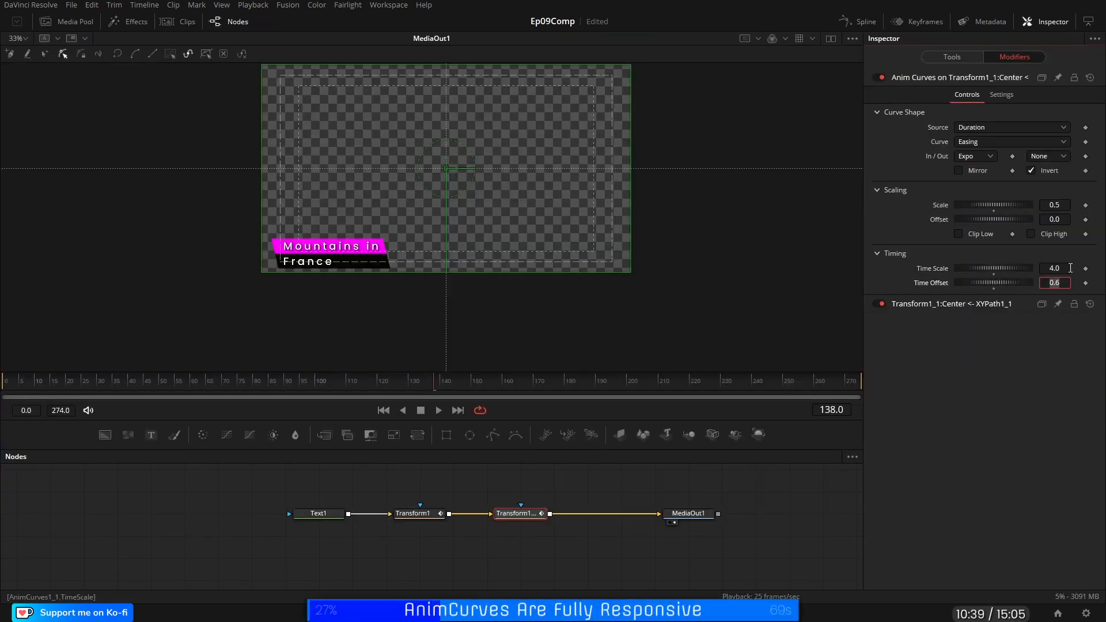
Step: Pin Transform1's Anim Curves so both transforms' modifiers show together, and set Transform1's Time Scale to 4
{"action": "left_click", "coordinate": [435, 514]}
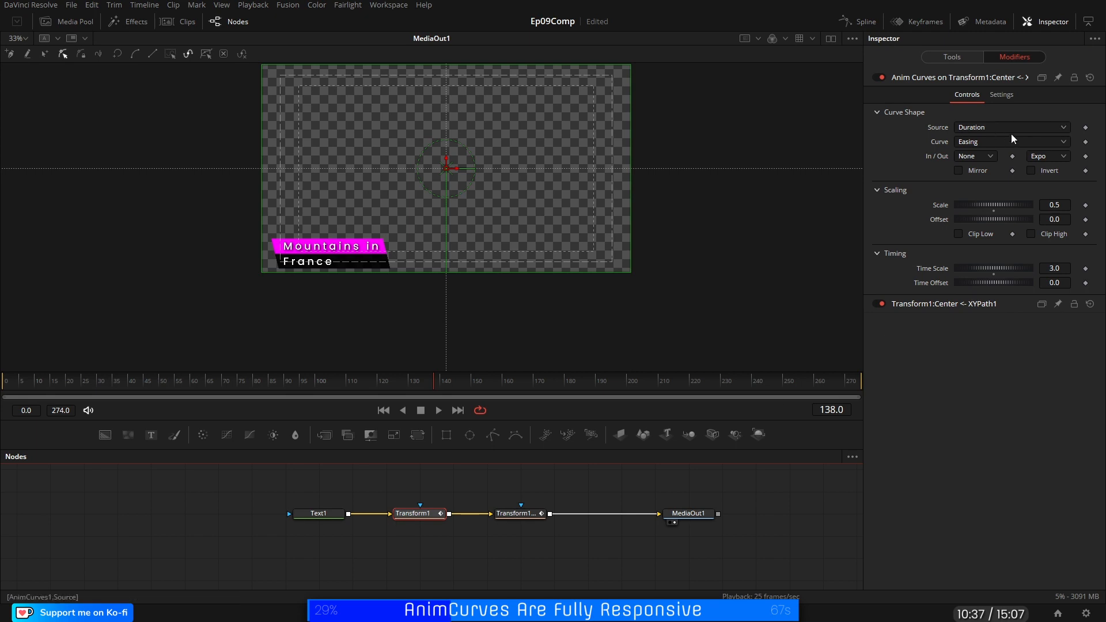
{"action": "left_click", "coordinate": [1057, 77]}
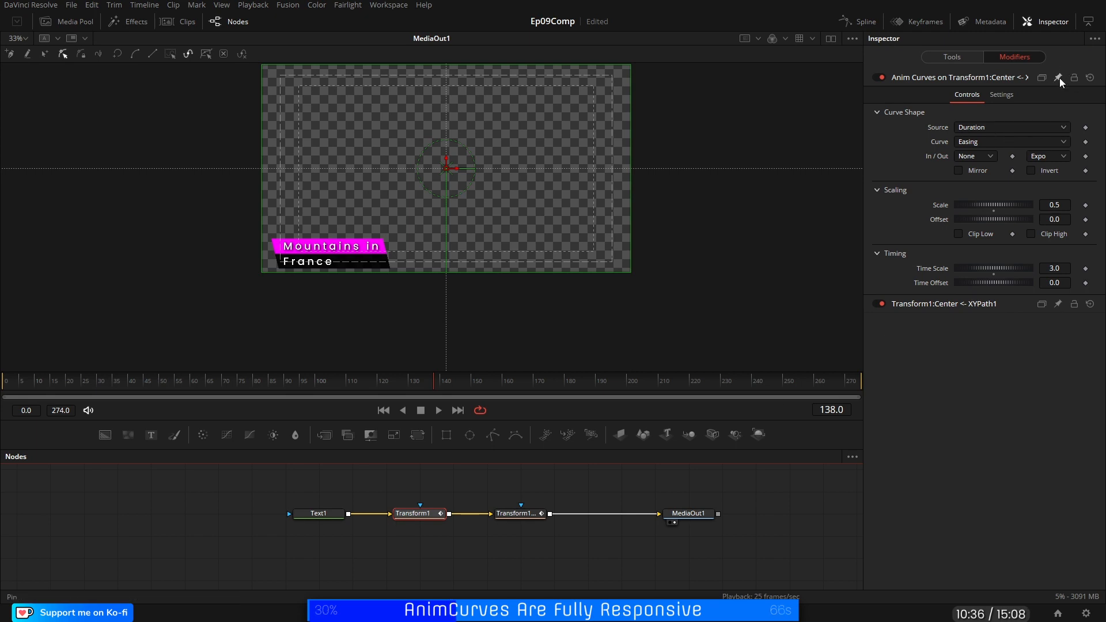
{"action": "left_click", "coordinate": [526, 515]}
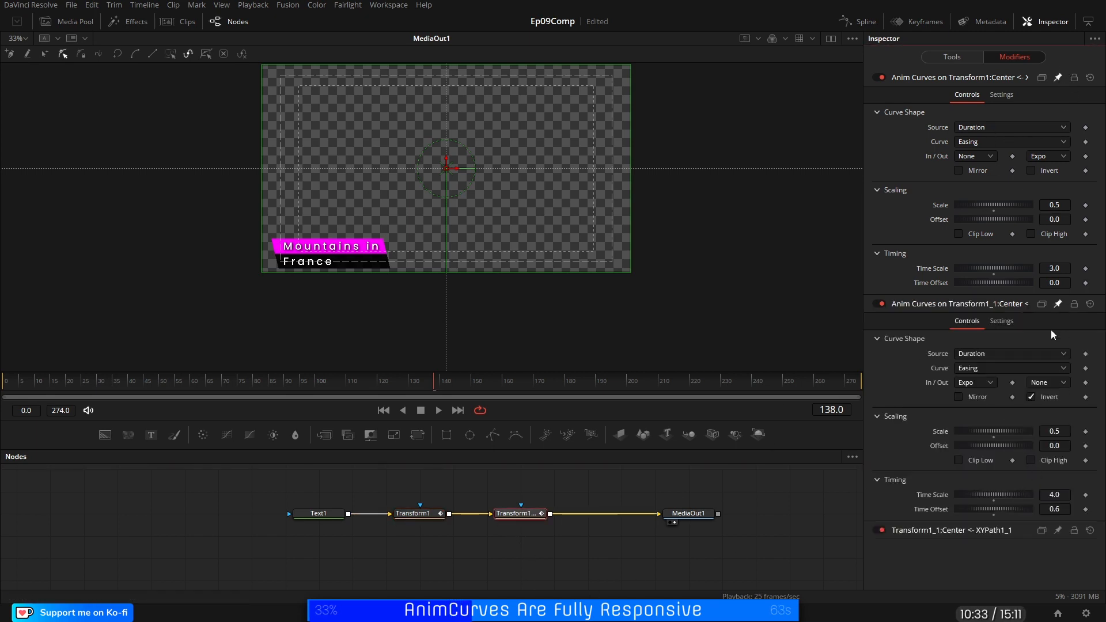
{"action": "left_click", "coordinate": [1068, 269]}
{"action": "type", "text": "4"}
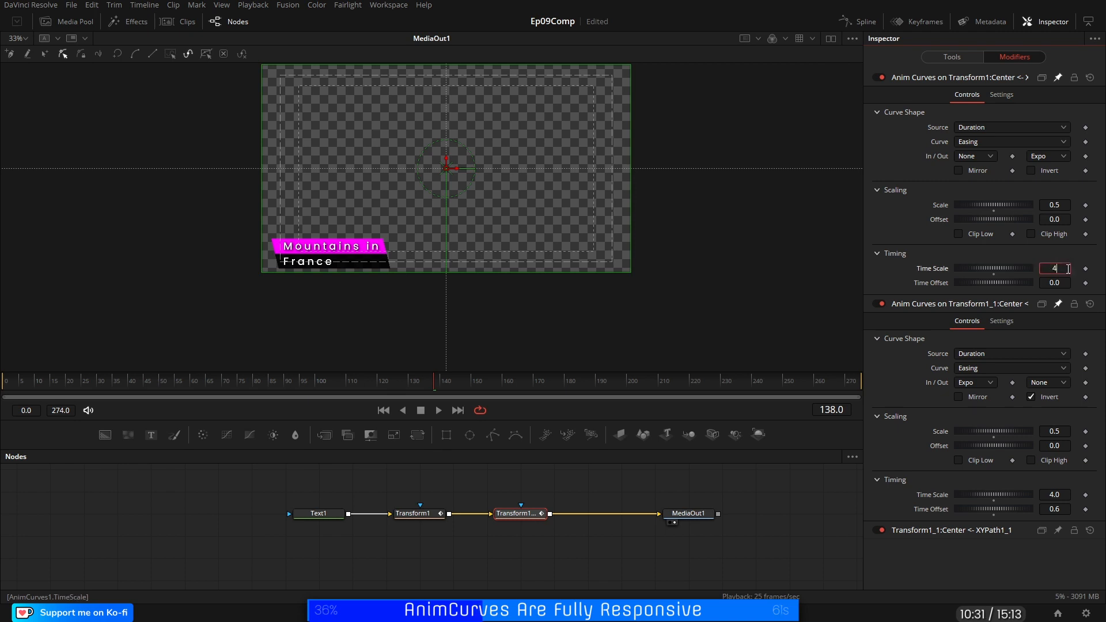
{"action": "key", "text": "Tab"}
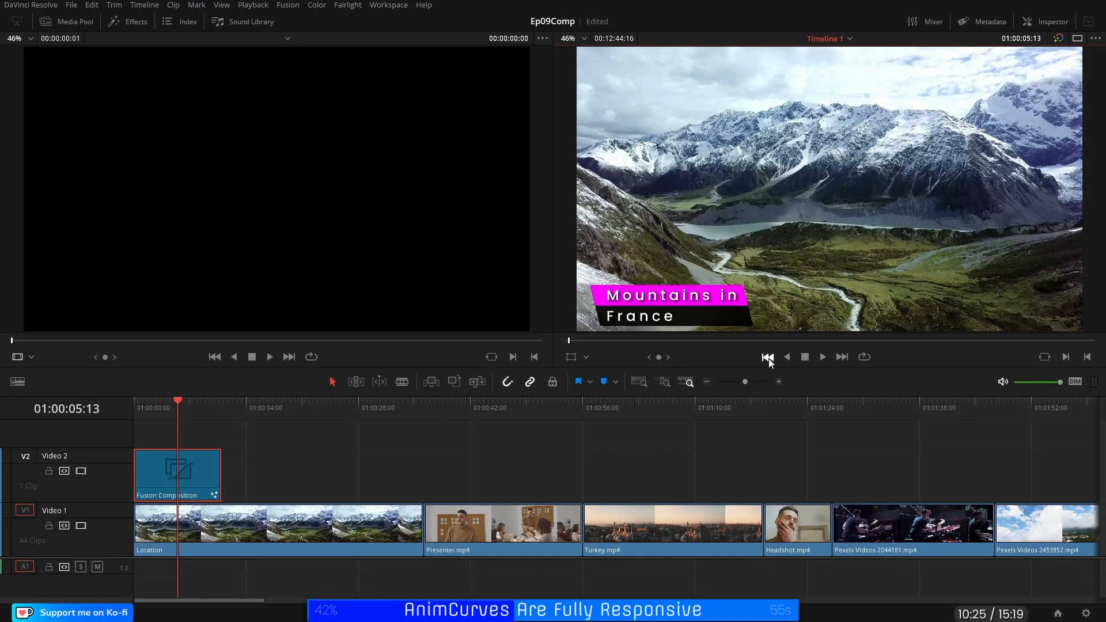
Step: Play the edit timeline from the start to check the faster entrance and exit of the lower third
{"action": "left_click", "coordinate": [769, 359]}
{"action": "left_click", "coordinate": [822, 355]}
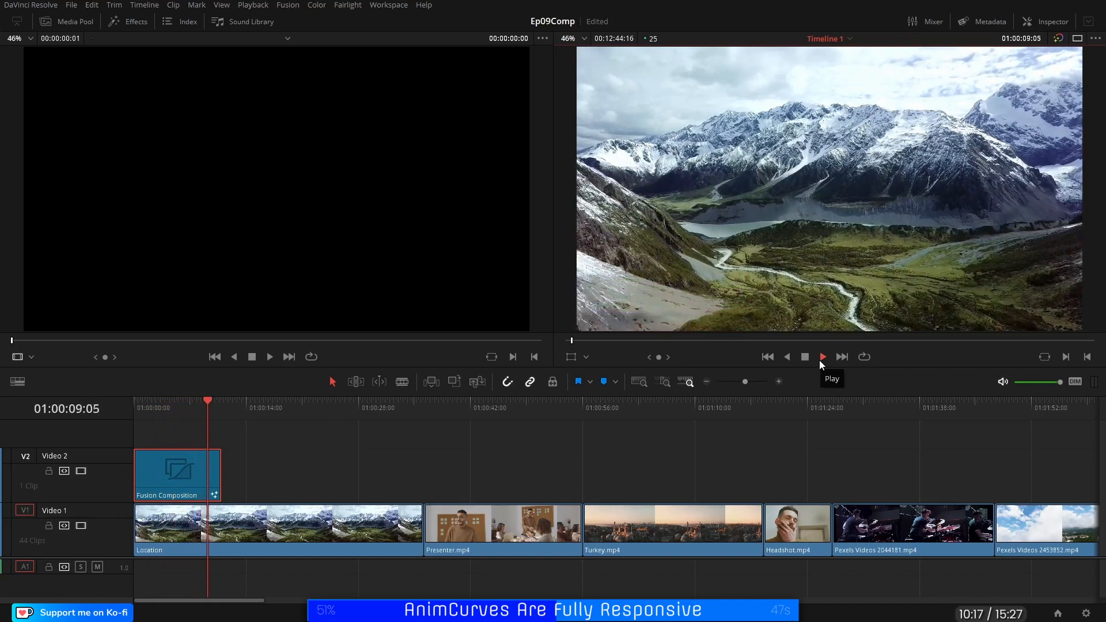
{"action": "left_click", "coordinate": [821, 357]}
Step: Return to the Fusion Composition and set the In easing of the copied transform's Anim Curves to Back
{"action": "left_click", "coordinate": [175, 409]}
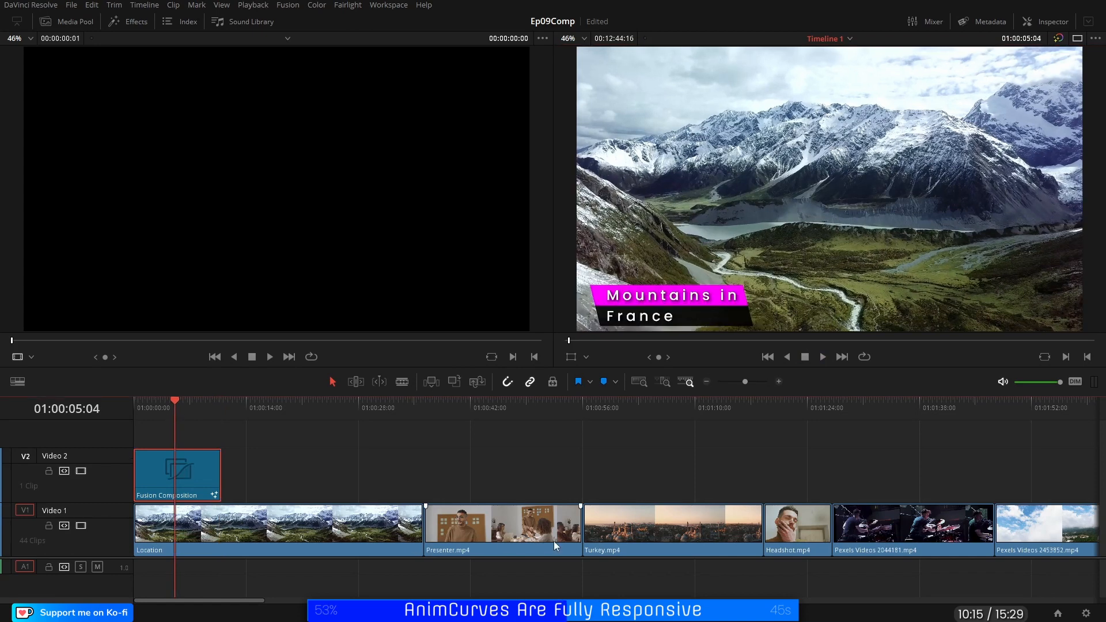
{"action": "key", "text": "shift+5"}
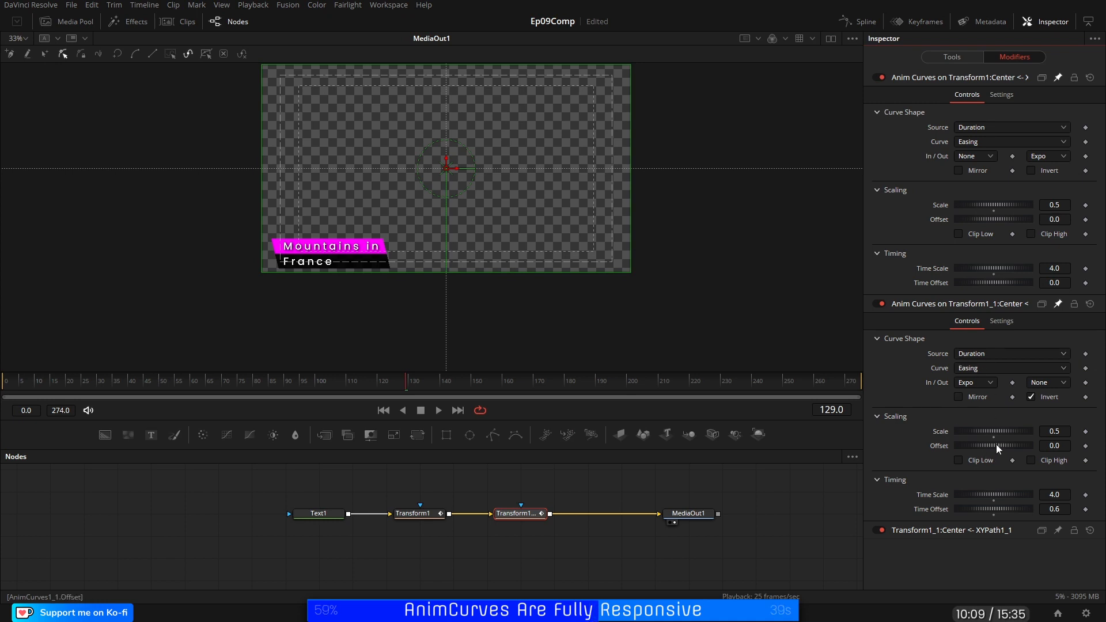
{"action": "left_click", "coordinate": [991, 384]}
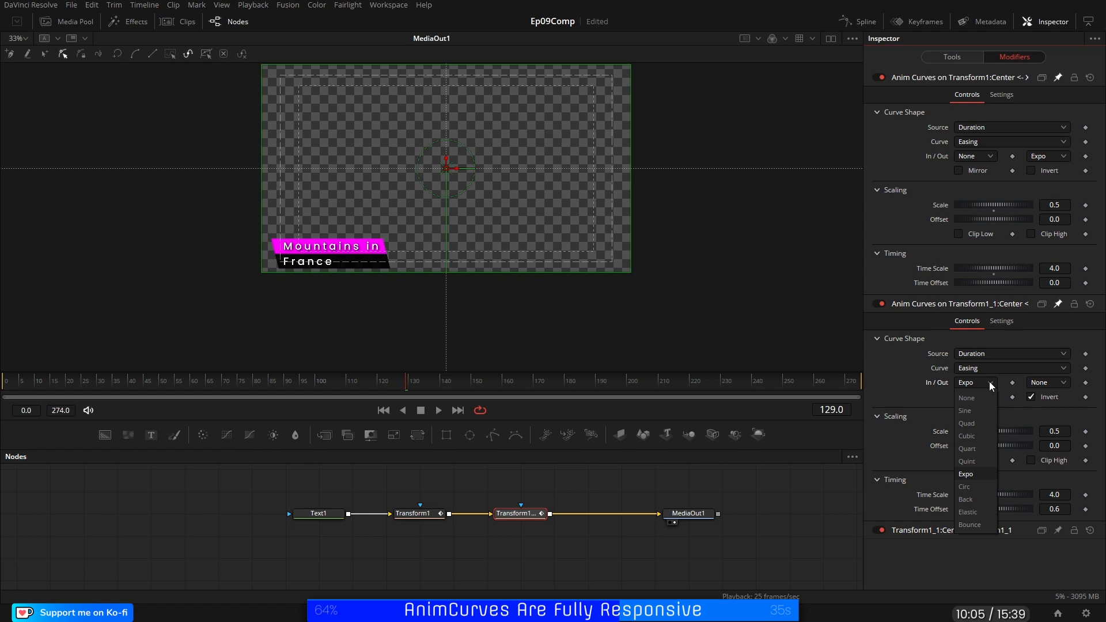
{"action": "left_click", "coordinate": [968, 502]}
Step: Play the edit timeline from the start to check the lower third's exit with the Back easing
{"action": "left_click", "coordinate": [507, 612]}
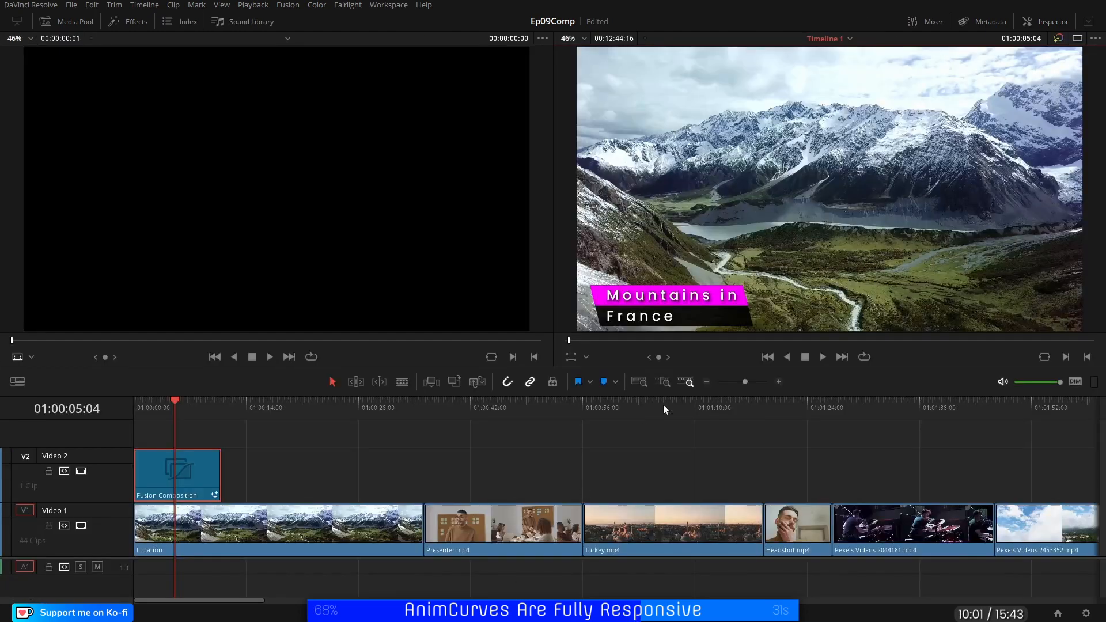
{"action": "left_click", "coordinate": [765, 359]}
{"action": "left_click", "coordinate": [821, 357]}
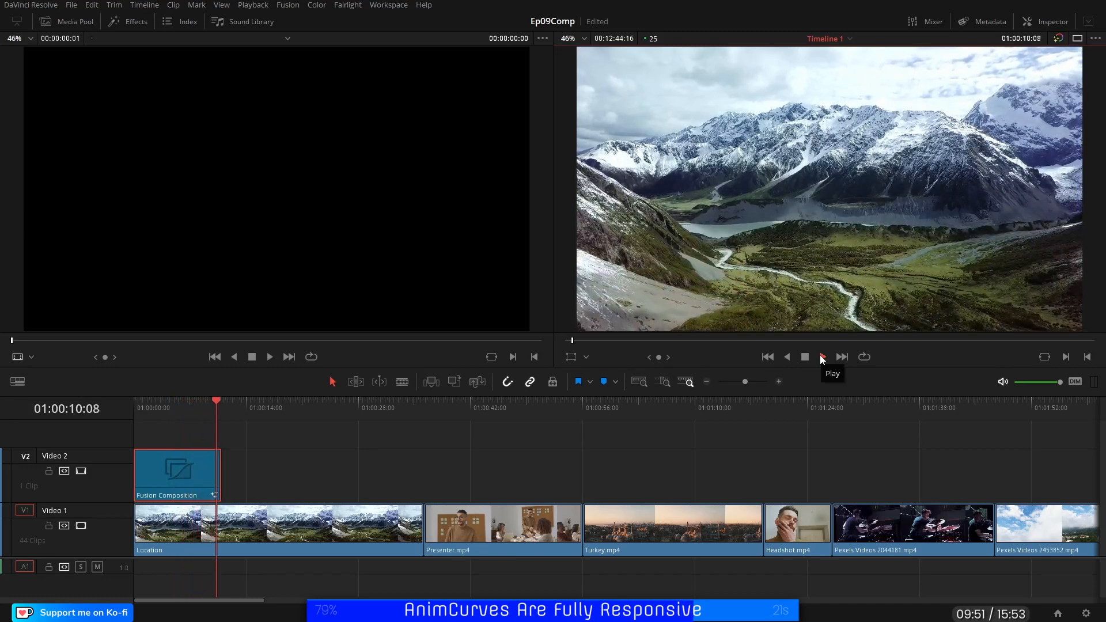
{"action": "left_click", "coordinate": [805, 357]}
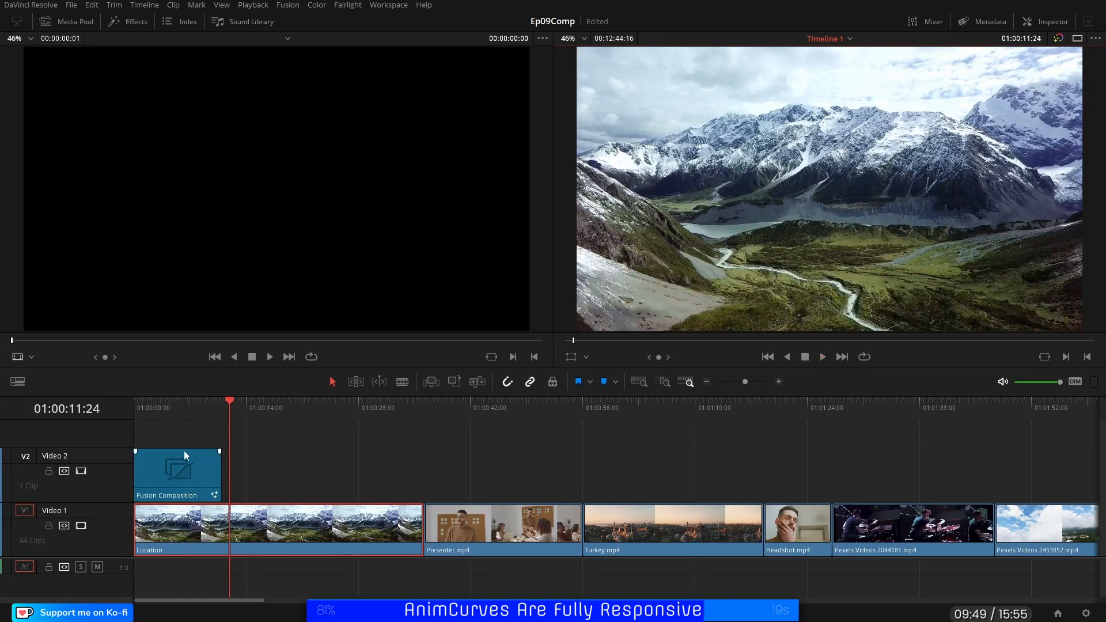
Step: Reopen the Fusion Composition with the playhead over the clip and rename the Transform1 node AnimIntro
{"action": "left_click", "coordinate": [171, 410]}
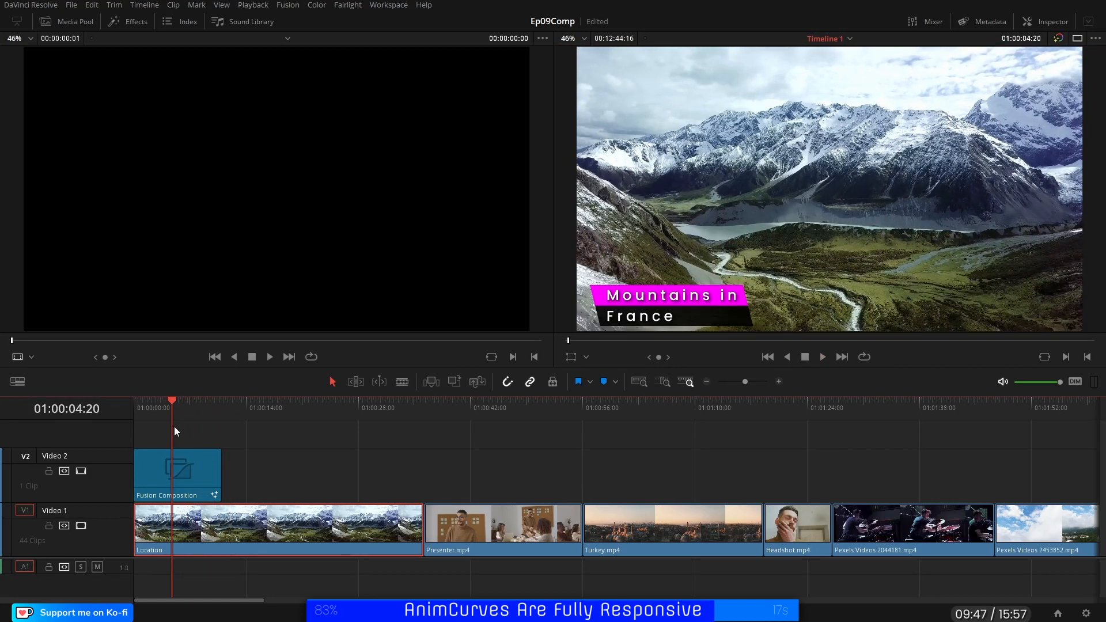
{"action": "left_click", "coordinate": [192, 467]}
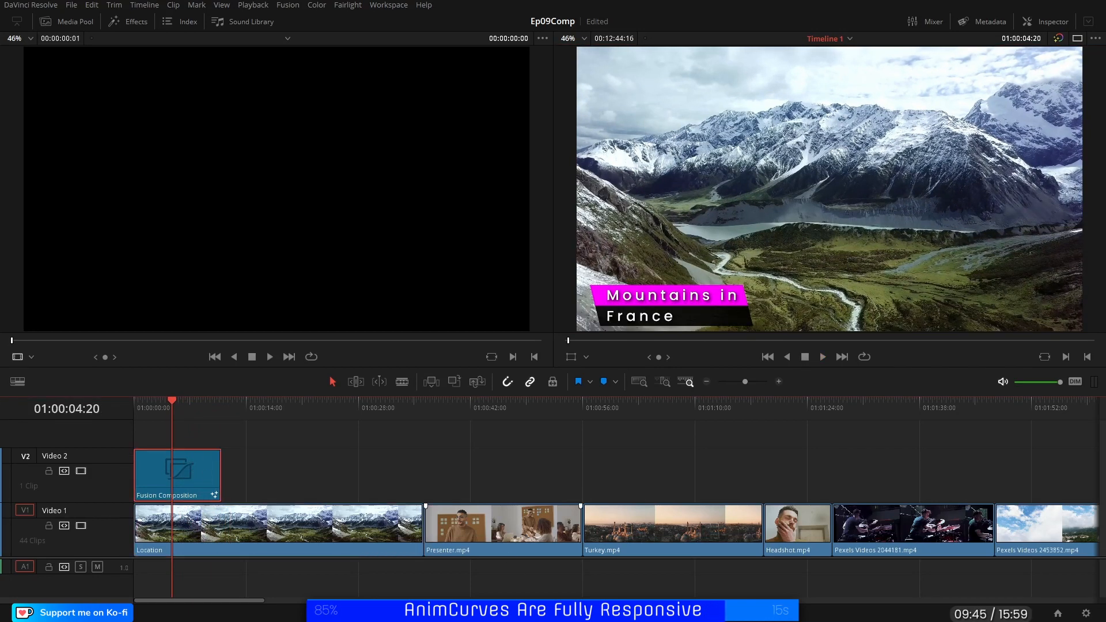
{"action": "left_click", "coordinate": [553, 613]}
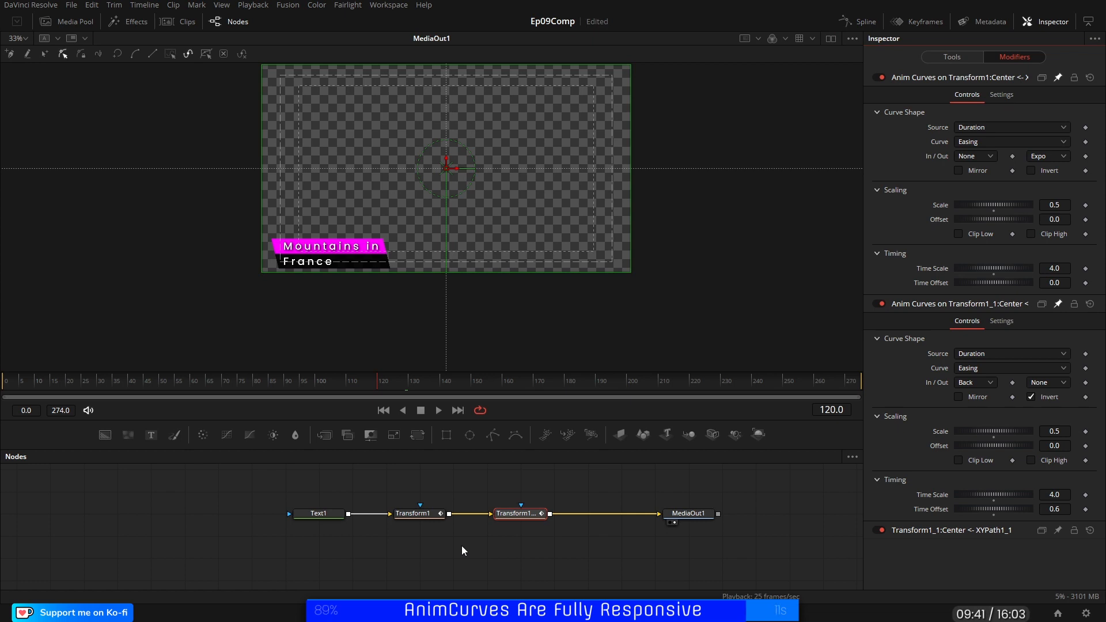
{"action": "left_click", "coordinate": [425, 515]}
{"action": "key", "text": "F2"}
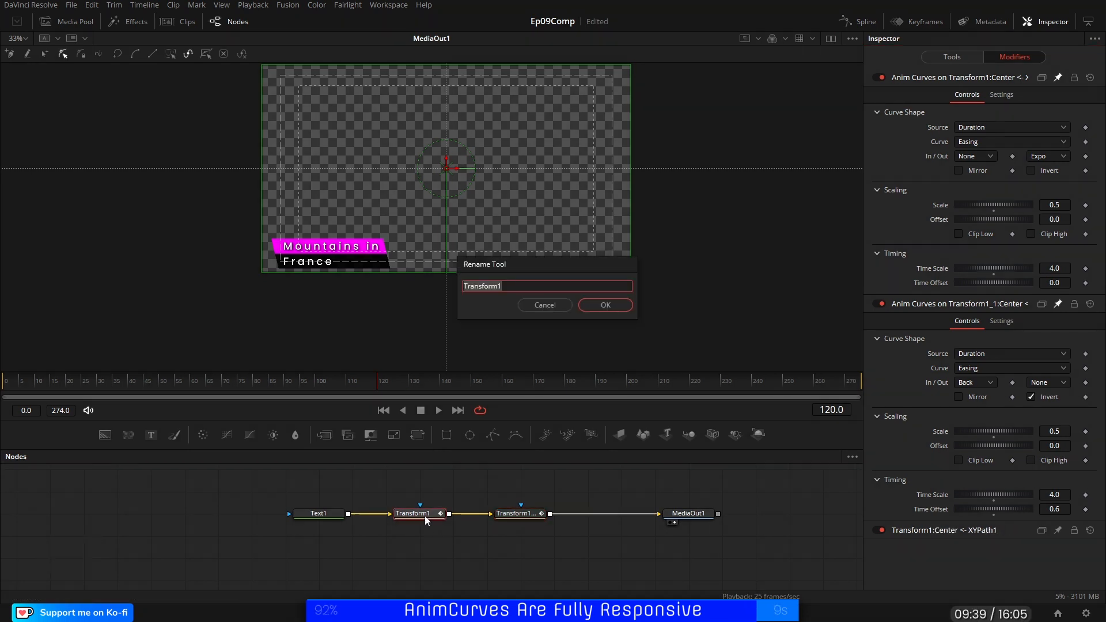
{"action": "type", "text": "AnimIntro"}
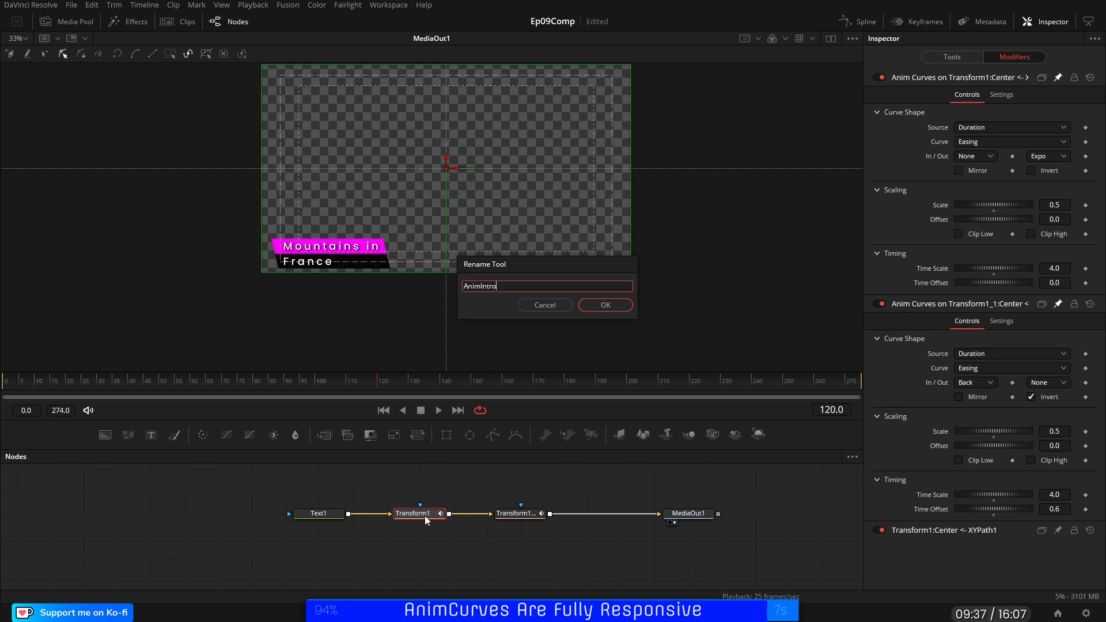
{"action": "key", "text": "Return"}
Step: Rename the copied Transform node before MediaOut1 AnimOutro
{"action": "left_click", "coordinate": [523, 515]}
{"action": "key", "text": "F2"}
{"action": "type", "text": "AnimOutro"}
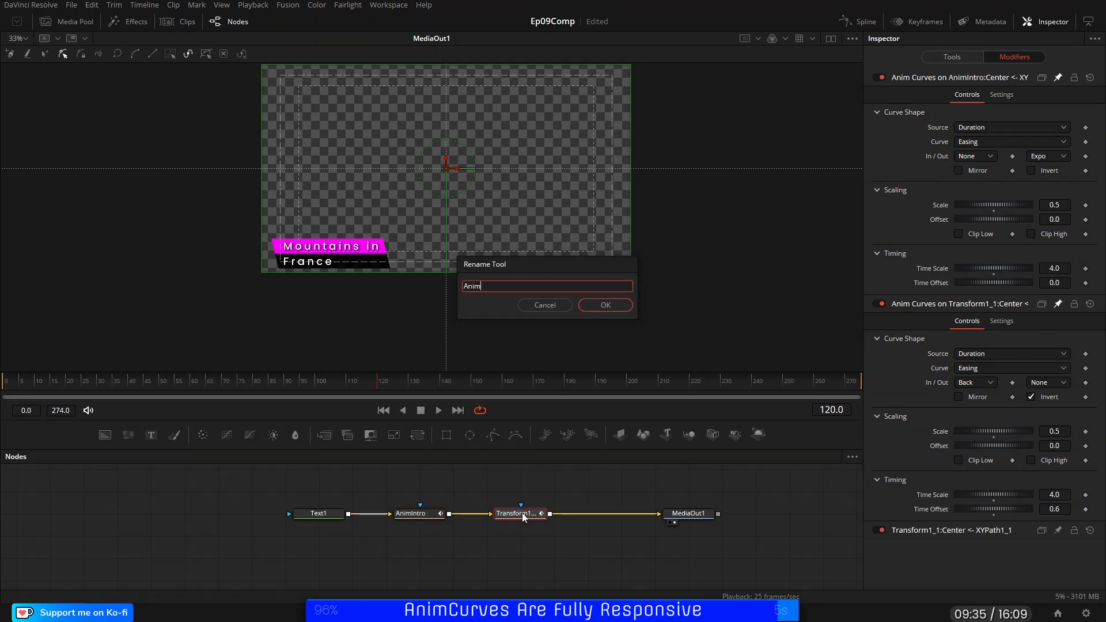
{"action": "key", "text": "Return"}
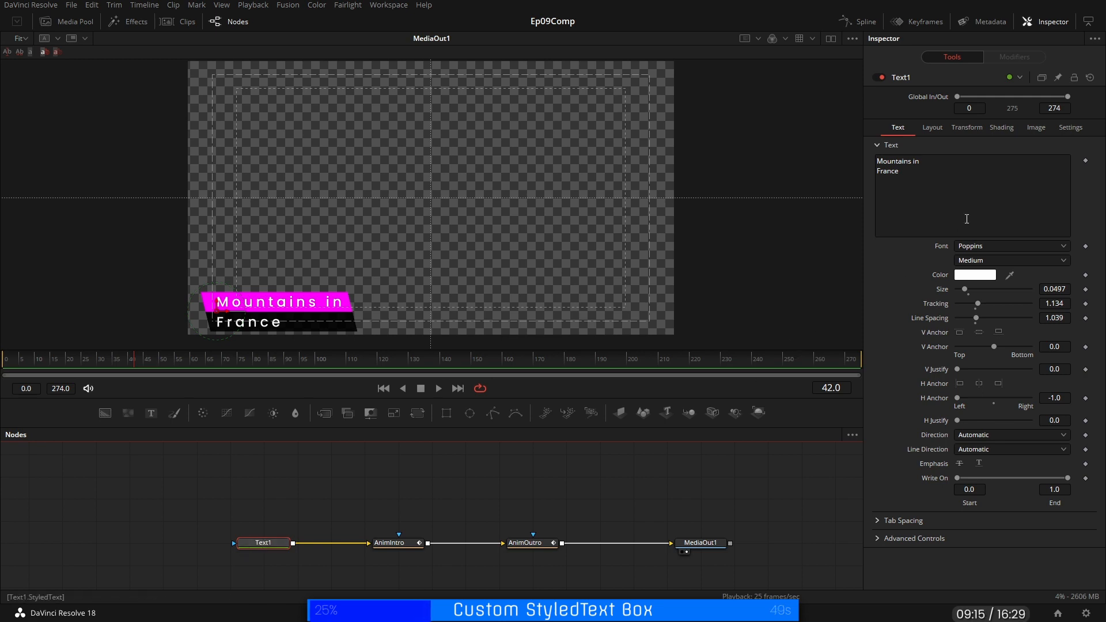
Step: Open the control editor for the Text1 node and load its StyledText control by entering that ID
{"action": "left_click", "coordinate": [1008, 208]}
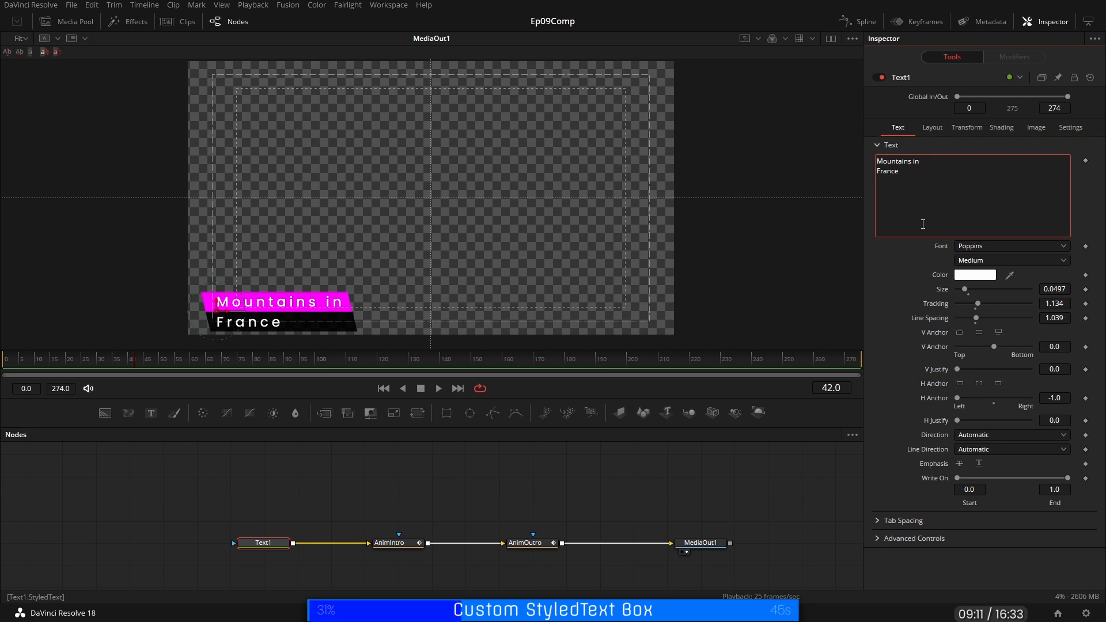
{"action": "left_click_drag", "start_coordinate": [901, 171], "coordinate": [877, 164]}
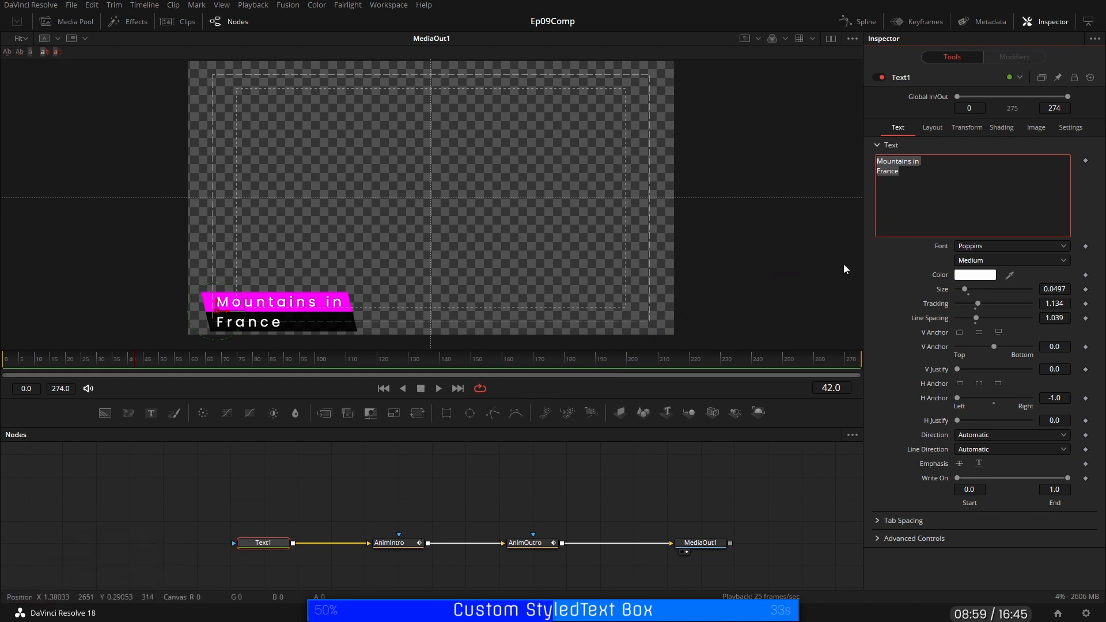
{"action": "right_click", "coordinate": [264, 545]}
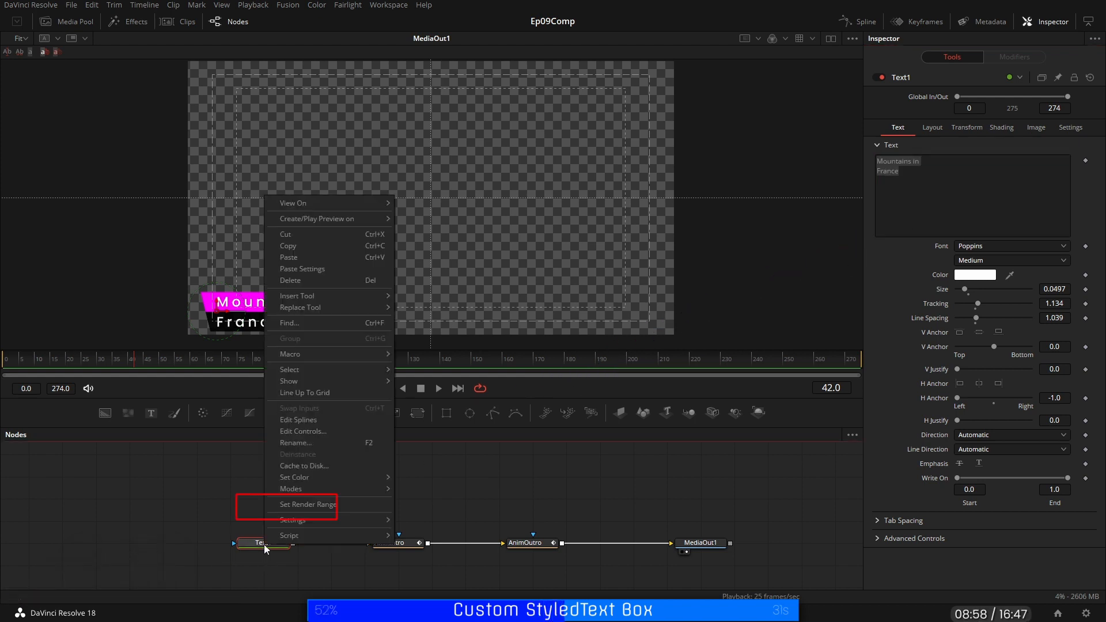
{"action": "left_click", "coordinate": [303, 429]}
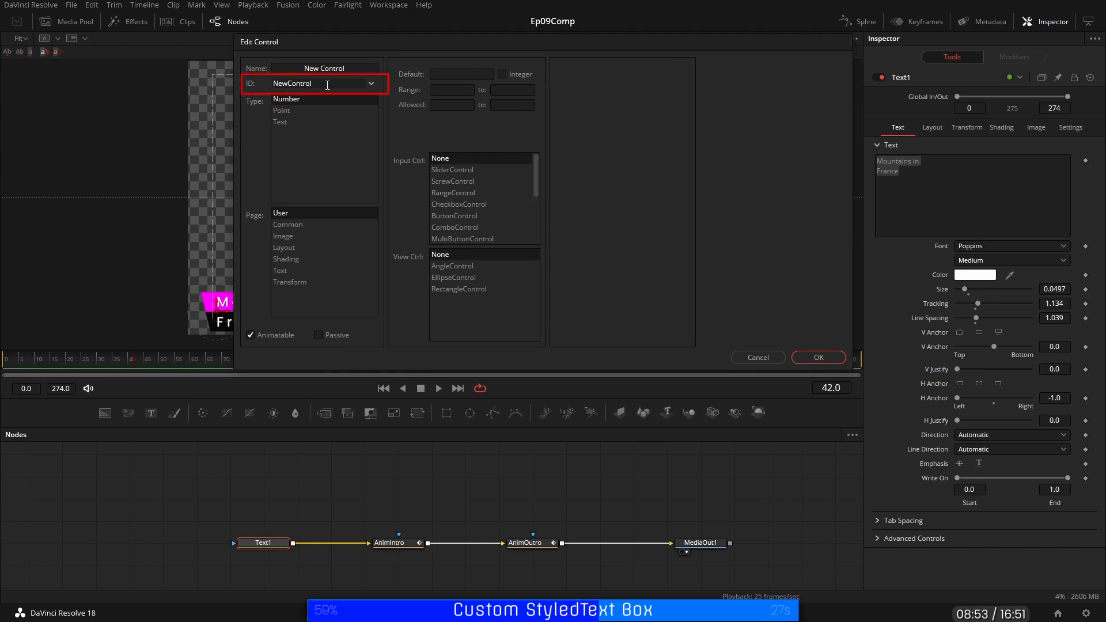
{"action": "left_click_drag", "start_coordinate": [326, 84], "coordinate": [262, 78]}
{"action": "type", "text": "styledText"}
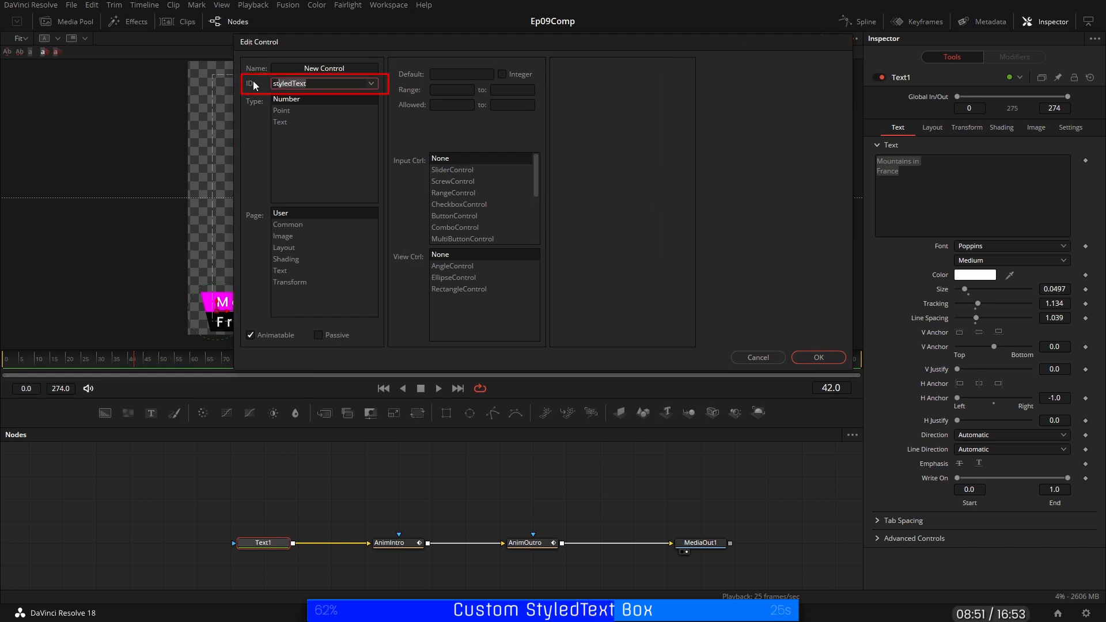
{"action": "key", "text": "Tab"}
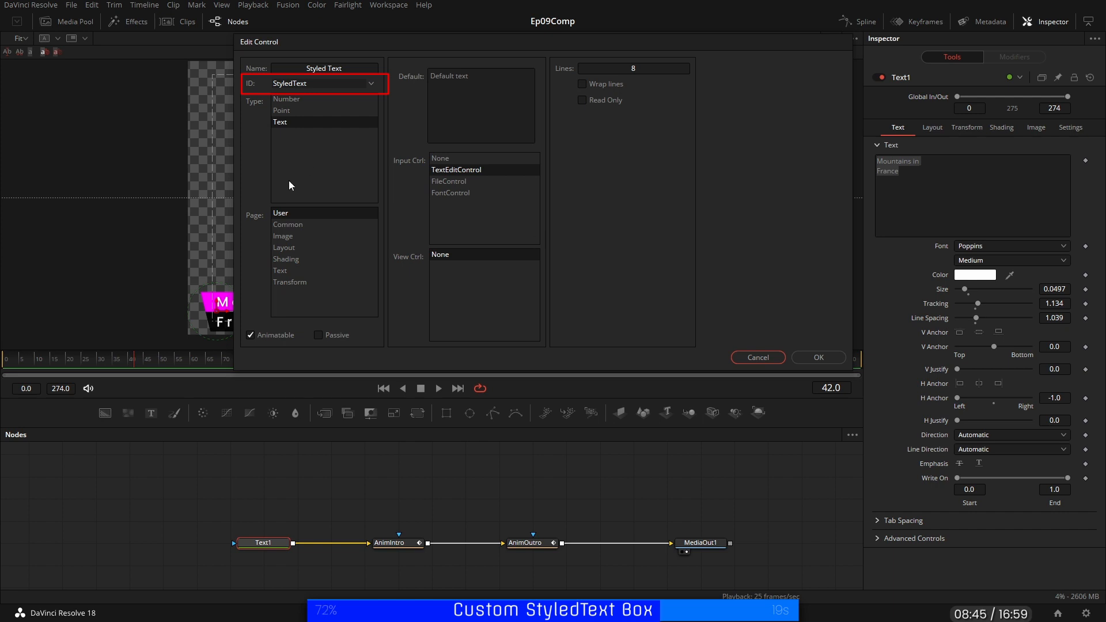
Step: Assign the StyledText control to the Text page, set its Lines to 2, and apply the change
{"action": "left_click", "coordinate": [281, 271]}
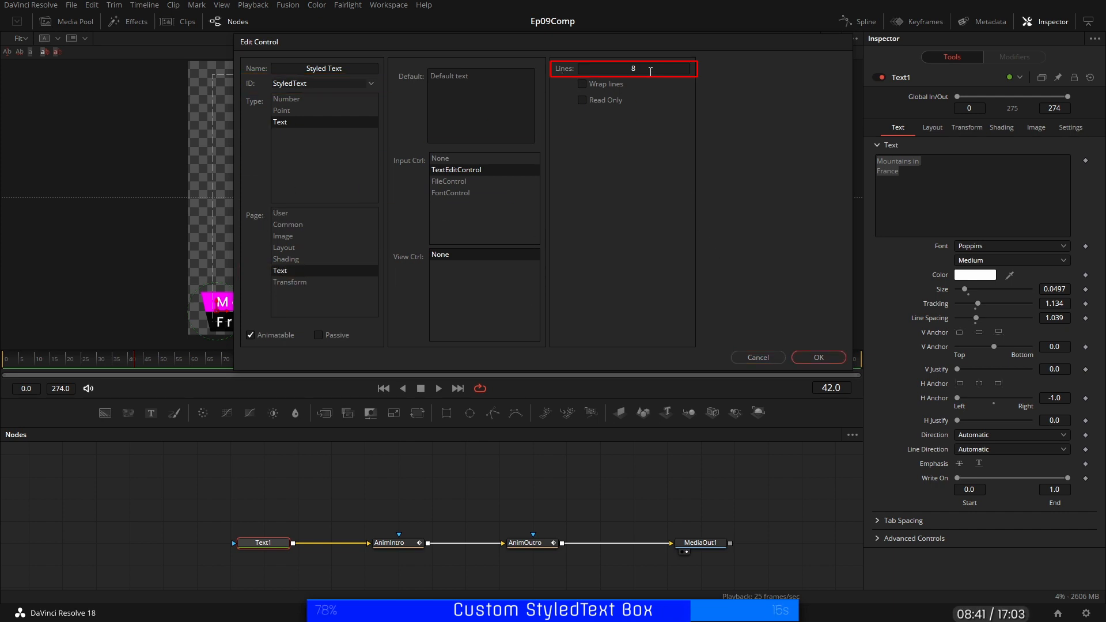
{"action": "left_click", "coordinate": [624, 67]}
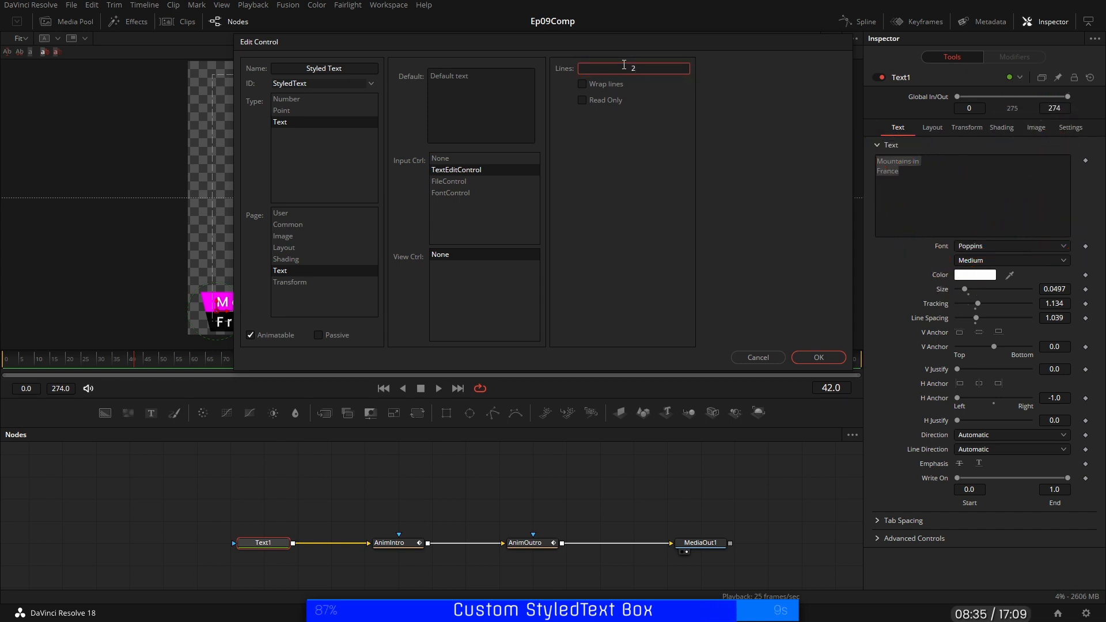
{"action": "left_click", "coordinate": [820, 358]}
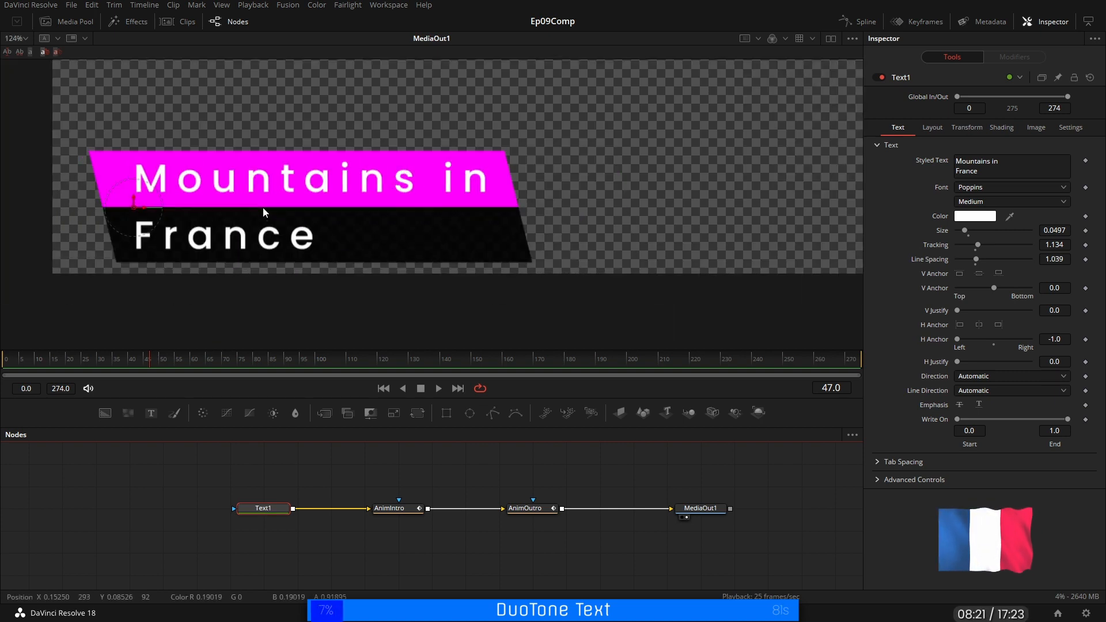
{"action": "scroll", "coordinate": [358, 217], "scroll_direction": "left", "scroll_amount": 5}
{"action": "scroll", "coordinate": [523, 240], "scroll_direction": "up", "scroll_amount": 1}
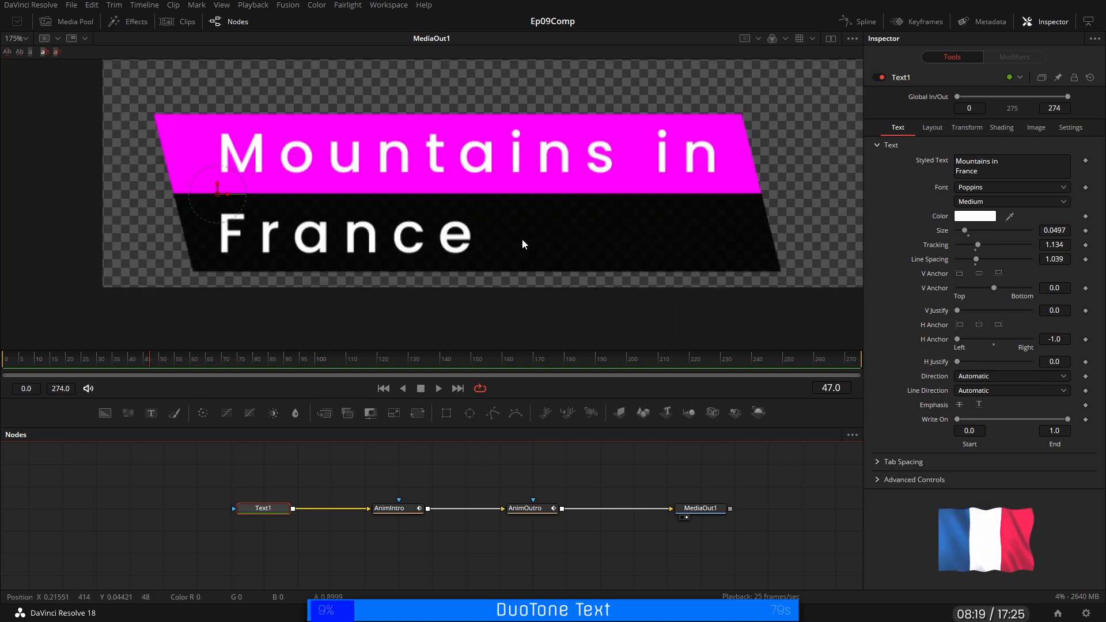
{"action": "scroll", "coordinate": [523, 240], "scroll_direction": "up", "scroll_amount": 1}
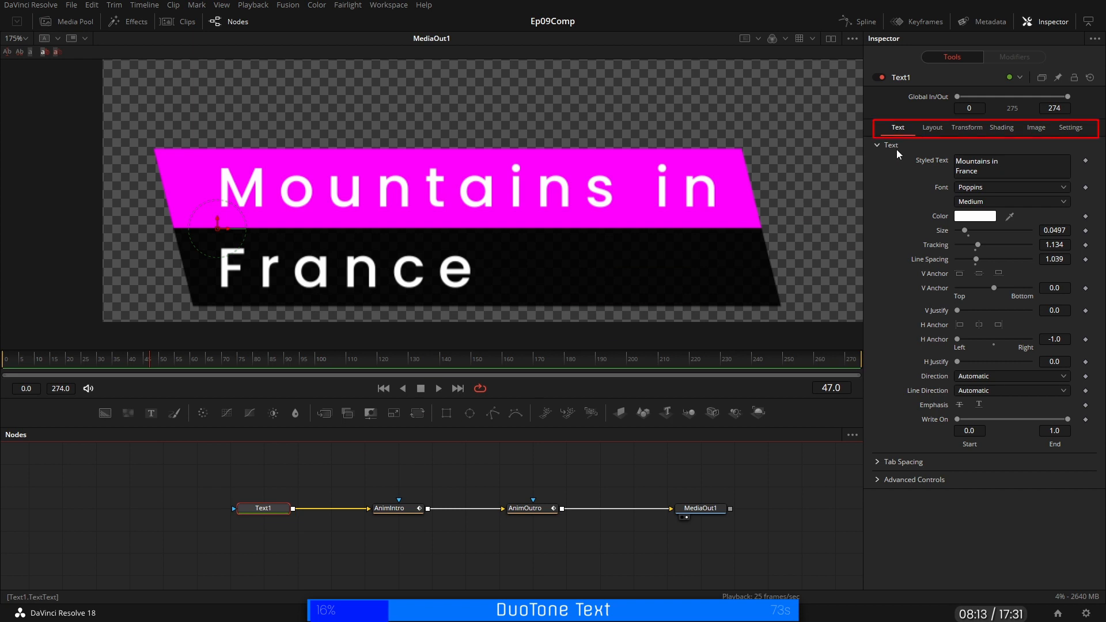
Step: Change the Text1 fill in shading element 1 to a gradient and set its start color to the banner's magenta, #ff00ff
{"action": "left_click", "coordinate": [999, 131]}
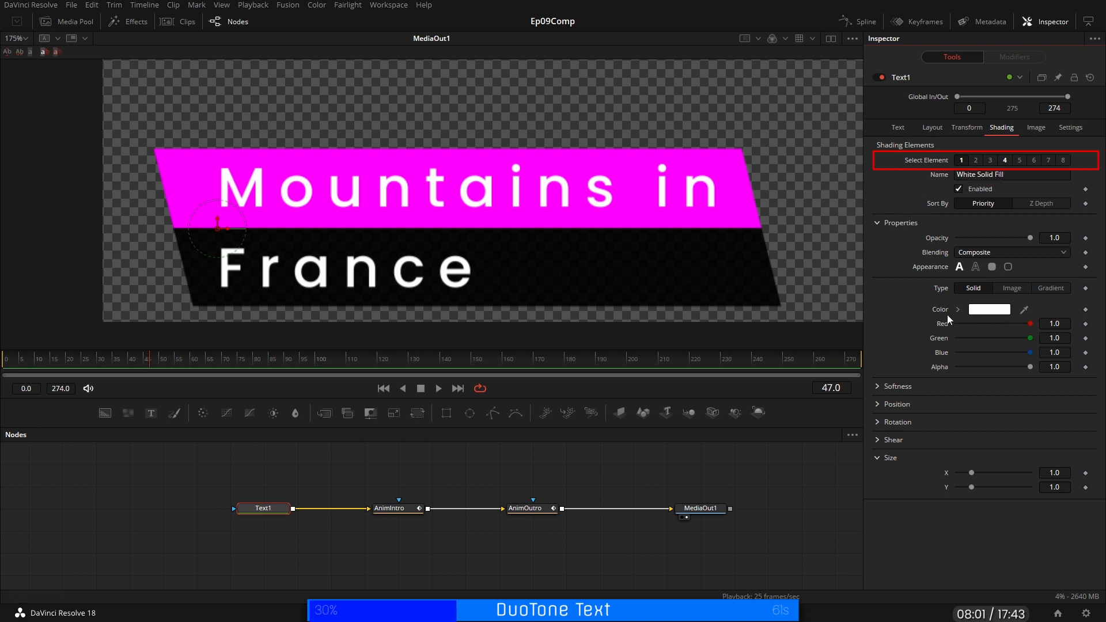
{"action": "left_click", "coordinate": [1051, 288]}
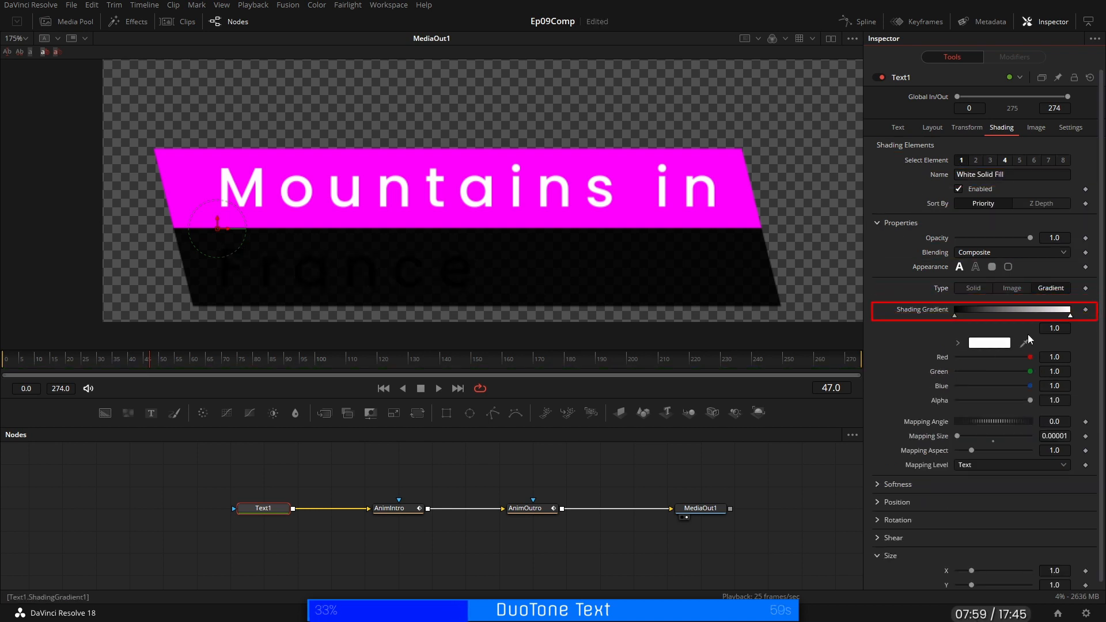
{"action": "left_click", "coordinate": [955, 316]}
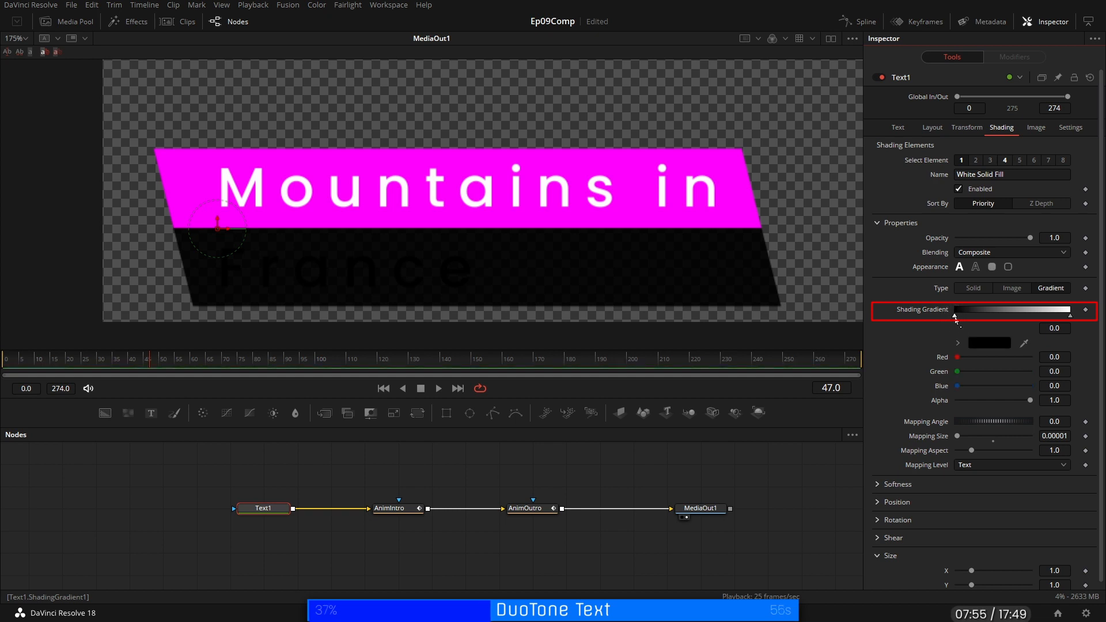
{"action": "left_click", "coordinate": [988, 343]}
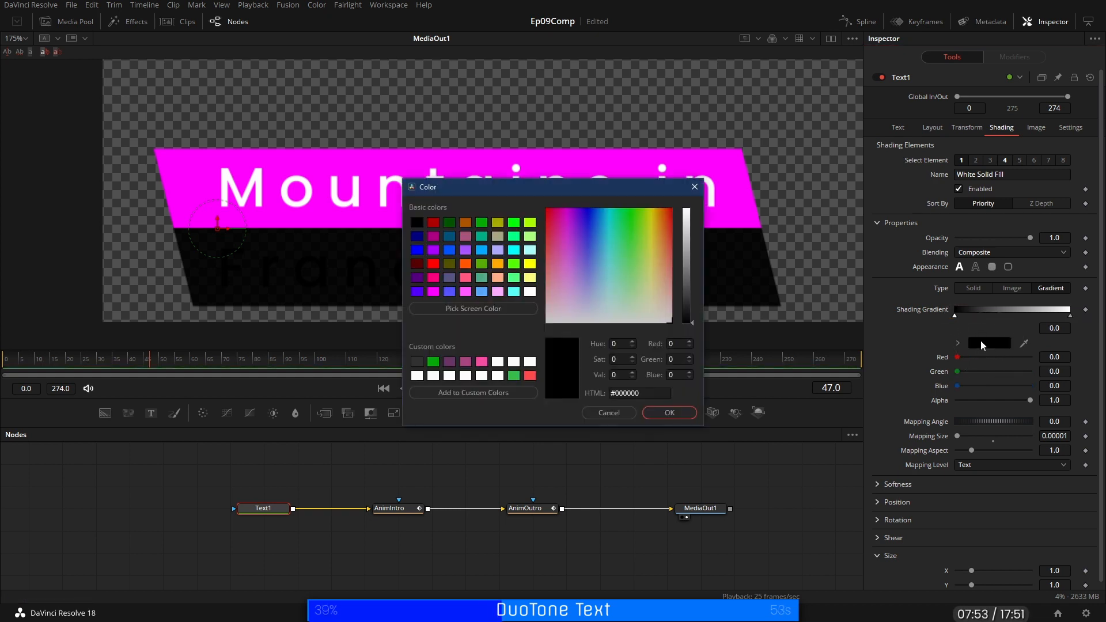
{"action": "left_click_drag", "start_coordinate": [544, 188], "coordinate": [722, 184]}
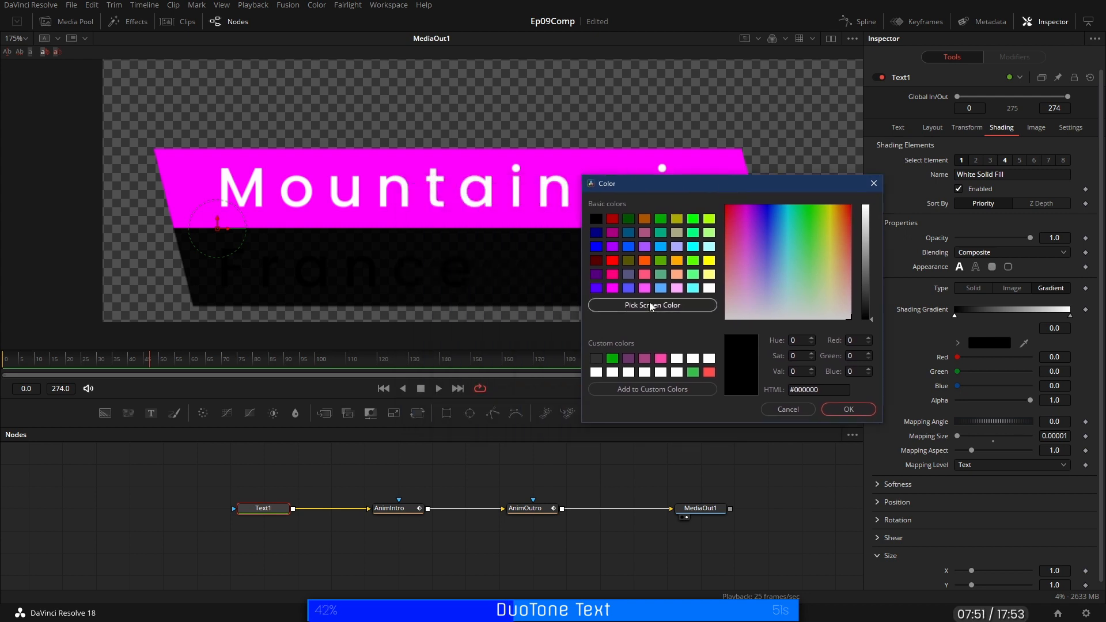
{"action": "left_click", "coordinate": [652, 306]}
{"action": "left_click", "coordinate": [462, 219]}
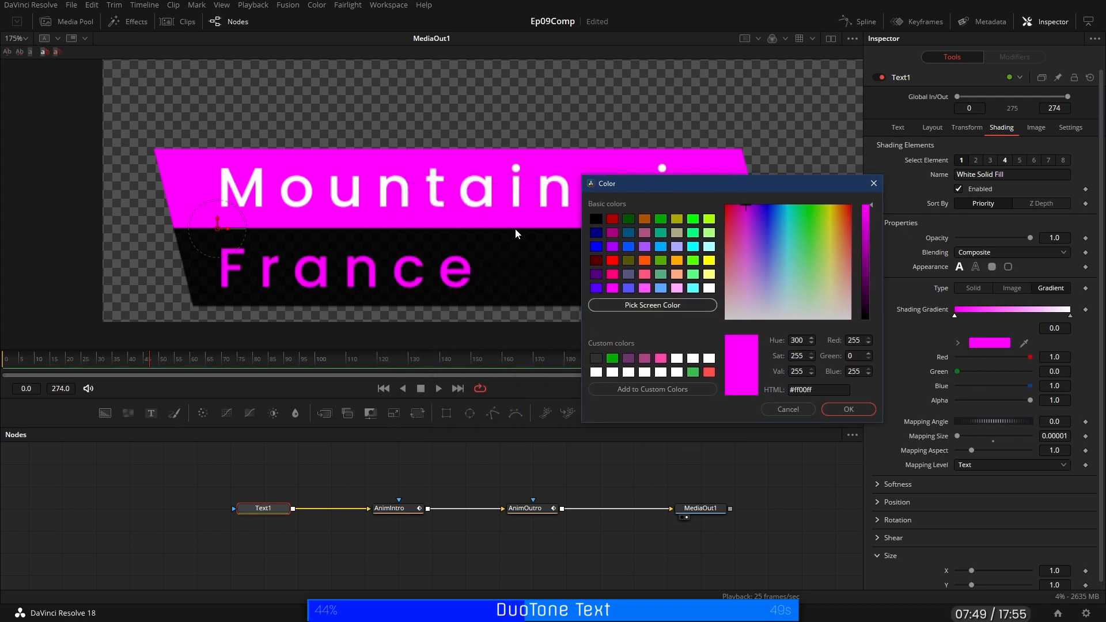
{"action": "left_click", "coordinate": [848, 409]}
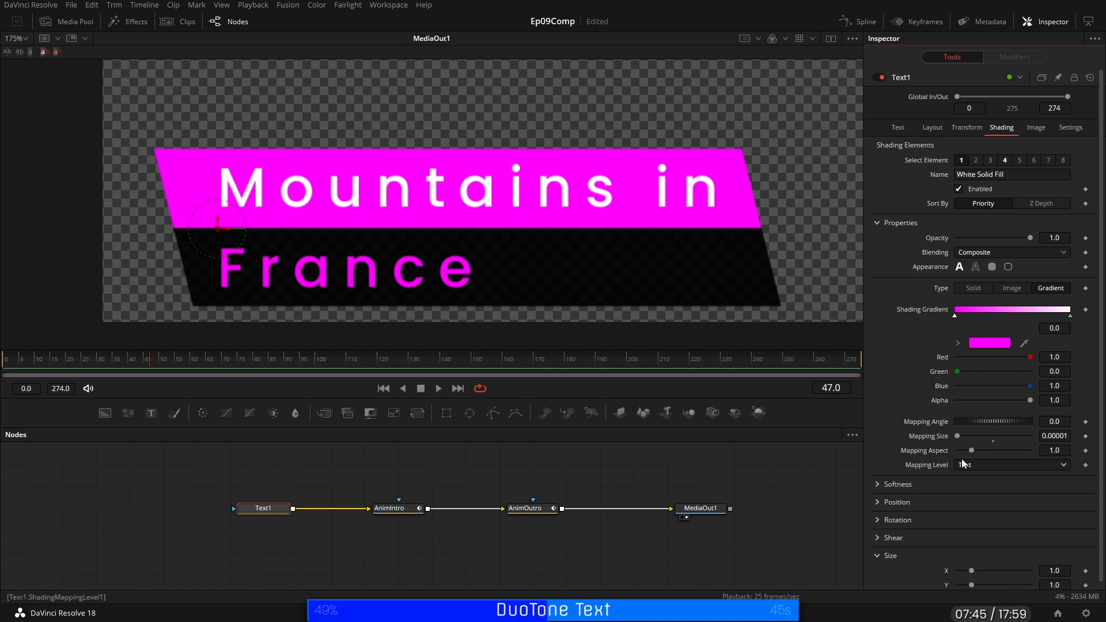
Step: Try a gradient Mapping Size of 1.0, return it to 0.00001, and look through the Mapping Level options
{"action": "left_click", "coordinate": [994, 436]}
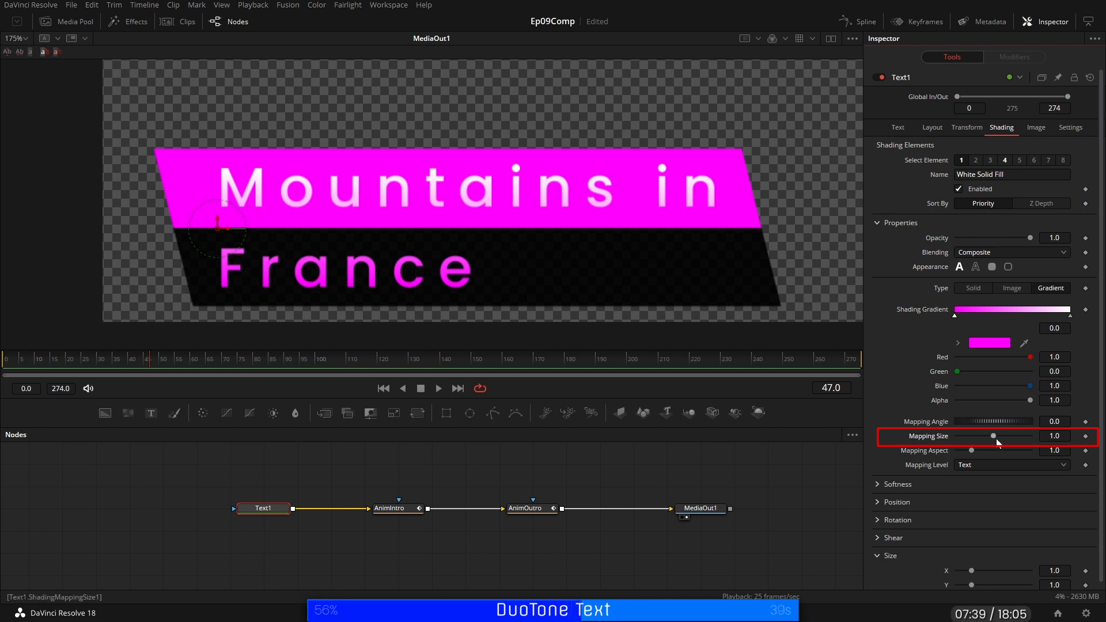
{"action": "left_click_drag", "start_coordinate": [995, 437], "coordinate": [933, 441]}
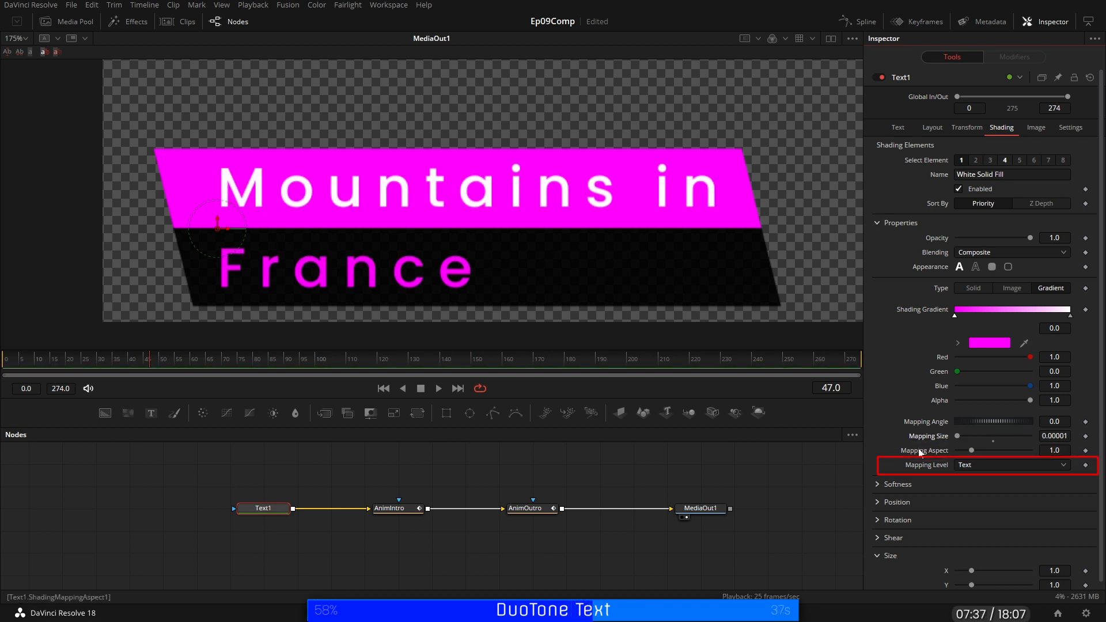
{"action": "left_click", "coordinate": [1039, 467]}
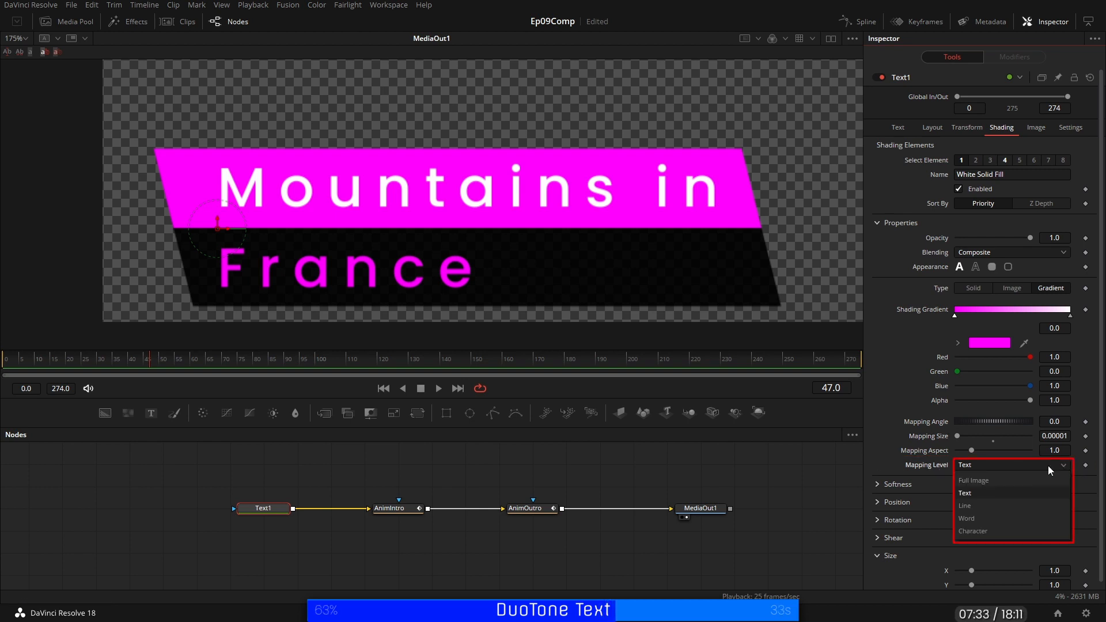
{"action": "left_click", "coordinate": [928, 467]}
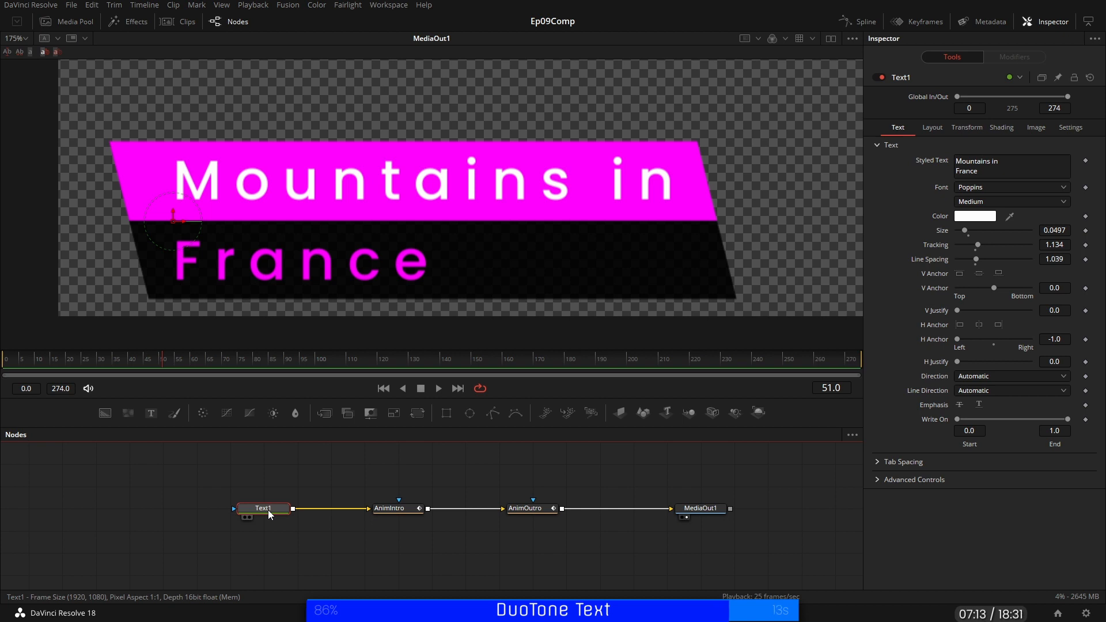
Step: Enable the Black Shadow shading element, number 3, on the Text1 node
{"action": "left_click", "coordinate": [1001, 128]}
{"action": "left_click", "coordinate": [991, 161]}
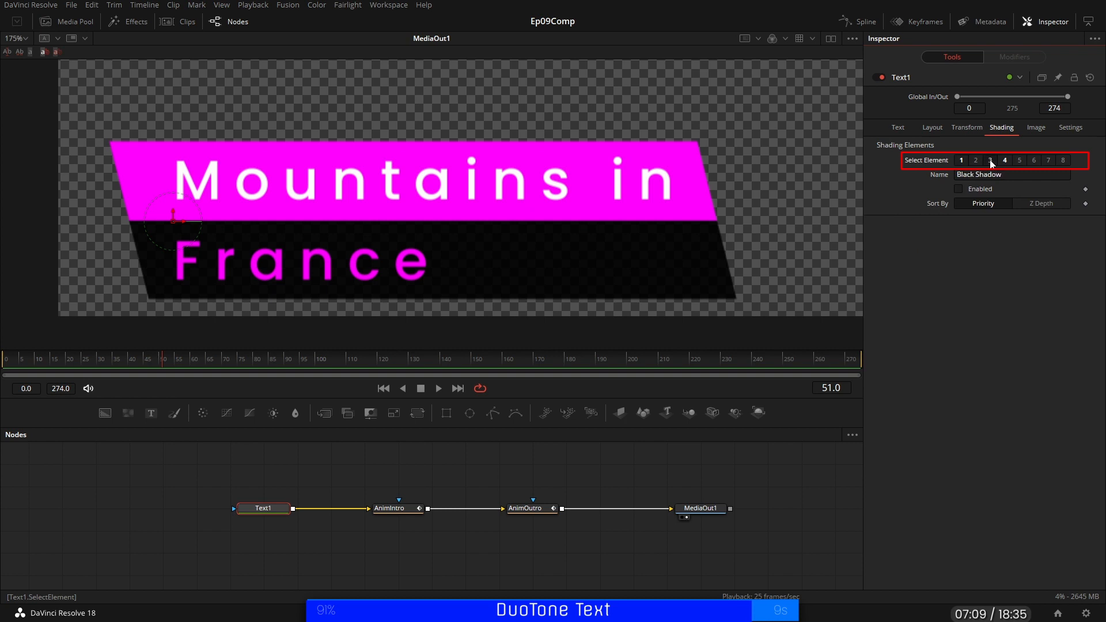
{"action": "left_click", "coordinate": [959, 189]}
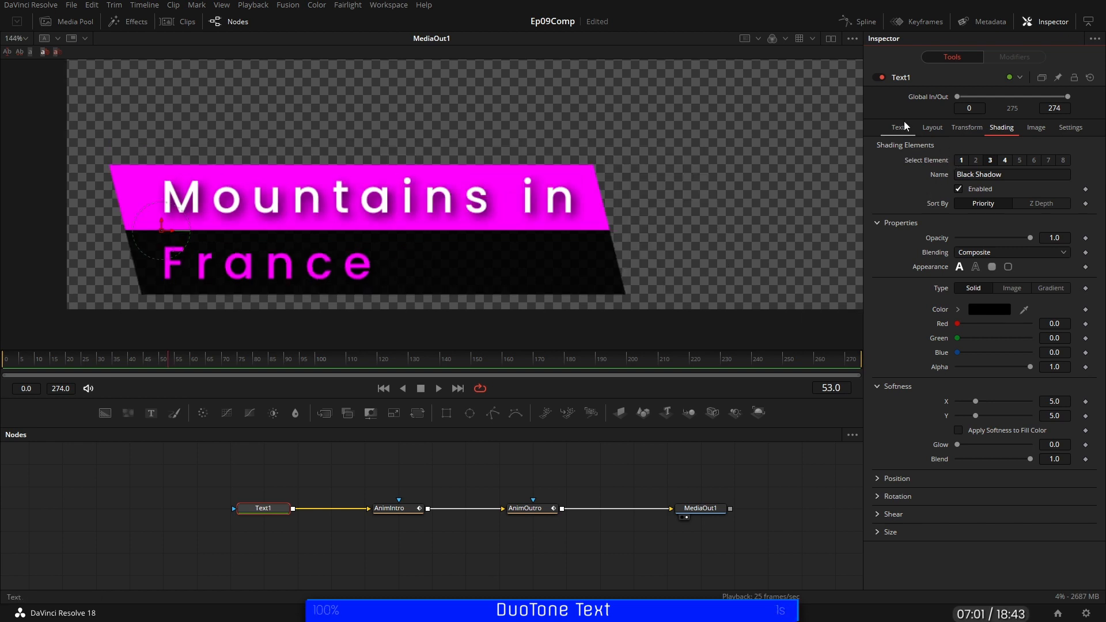
Step: Add a Follower modifier to Text1's Styled Text and open the modifier's settings
{"action": "left_click", "coordinate": [899, 128]}
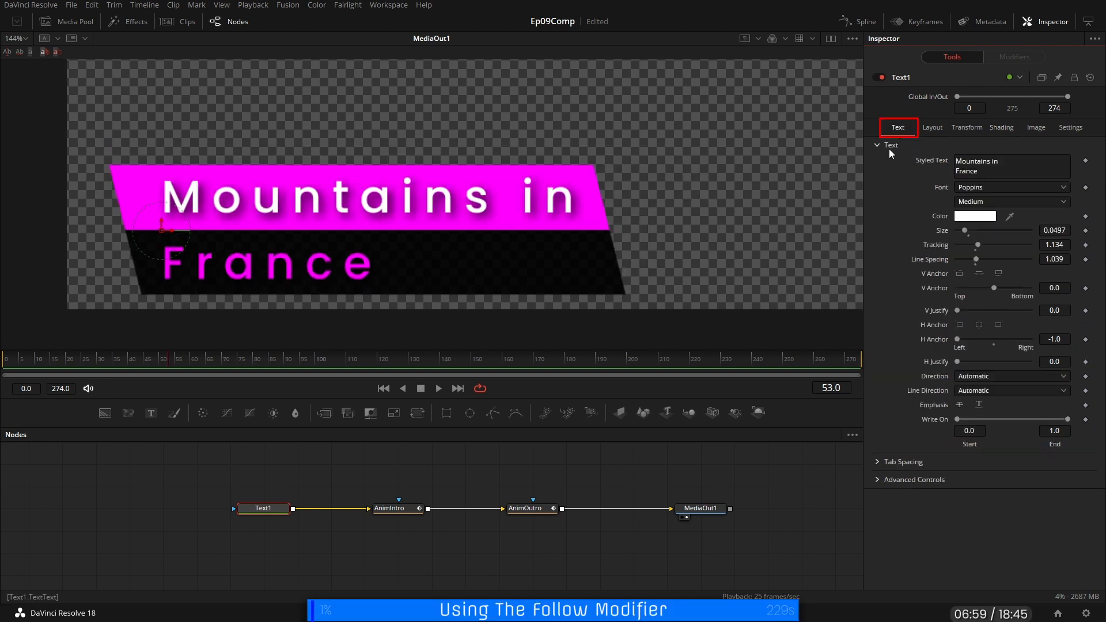
{"action": "right_click", "coordinate": [1021, 168]}
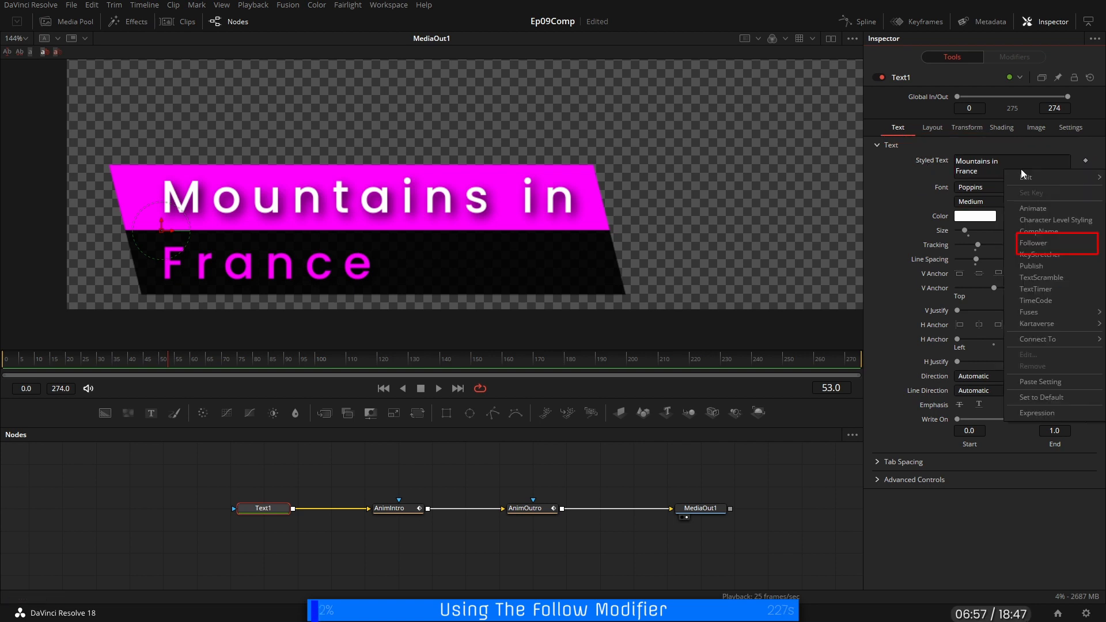
{"action": "left_click", "coordinate": [1035, 244]}
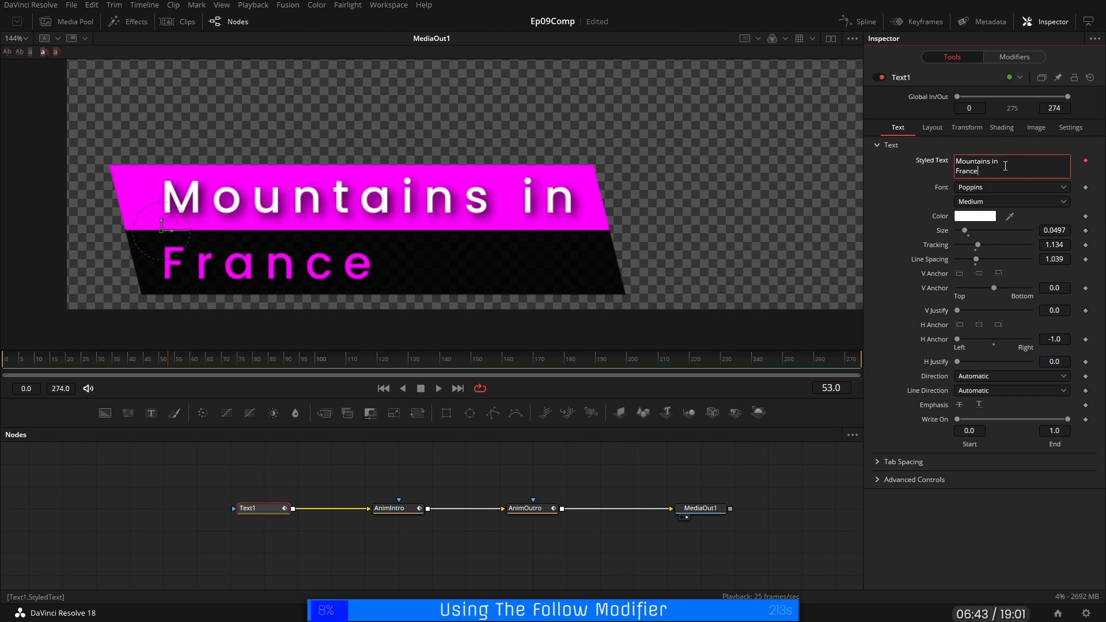
{"action": "left_click", "coordinate": [1013, 57]}
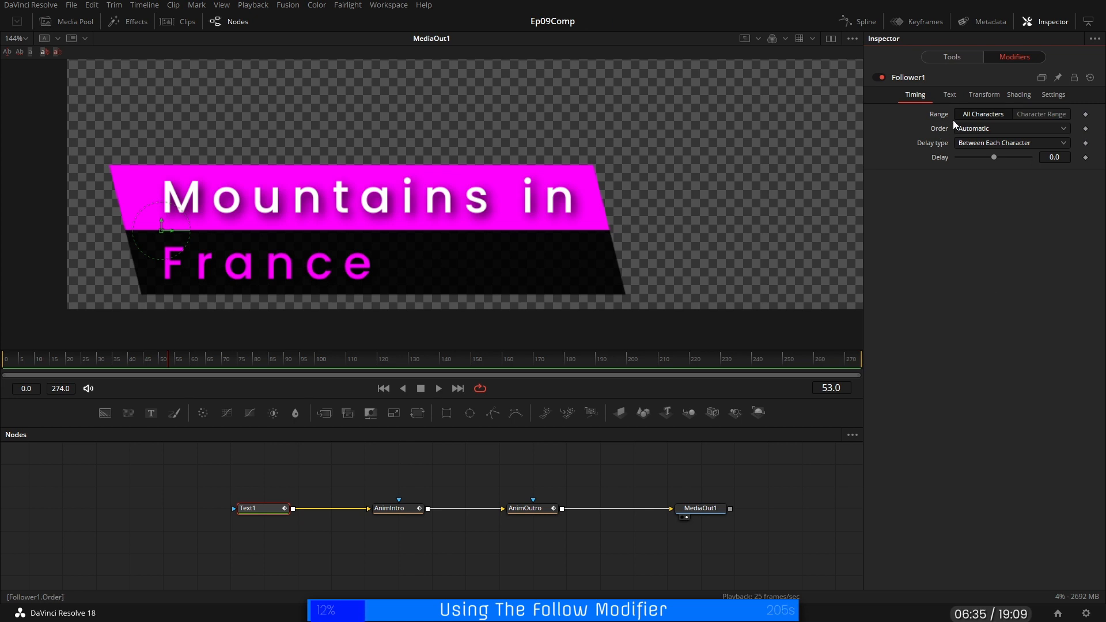
Step: At frame 60, keyframe the X and Y rotation of the Follower's White Solid Fill element at -90 each
{"action": "left_click", "coordinate": [1011, 95]}
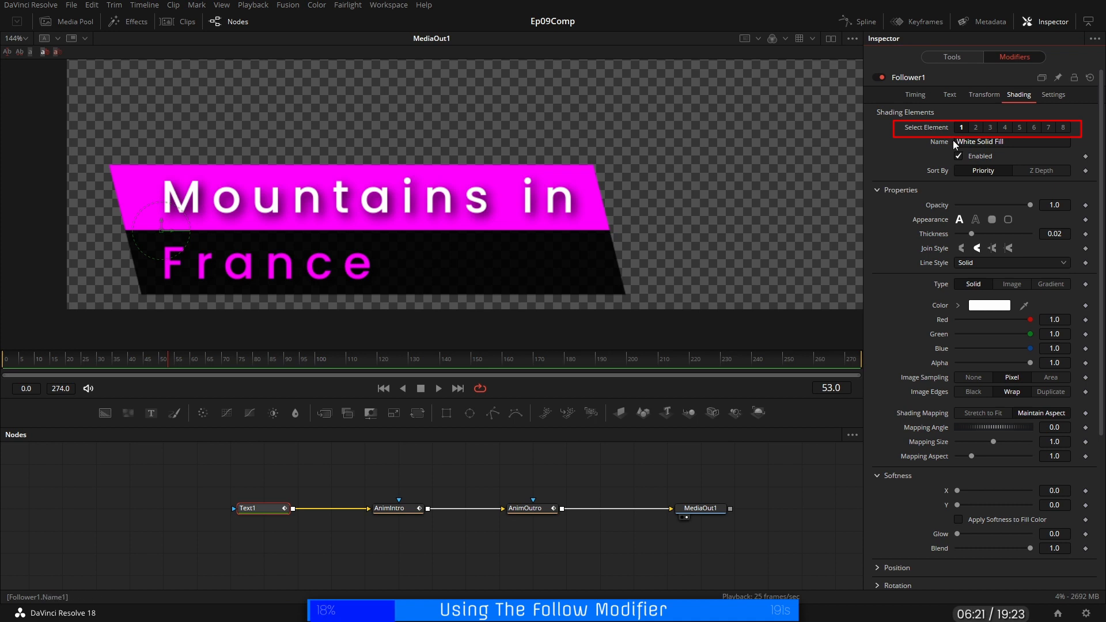
{"action": "left_click", "coordinate": [877, 190]}
{"action": "left_click", "coordinate": [876, 208]}
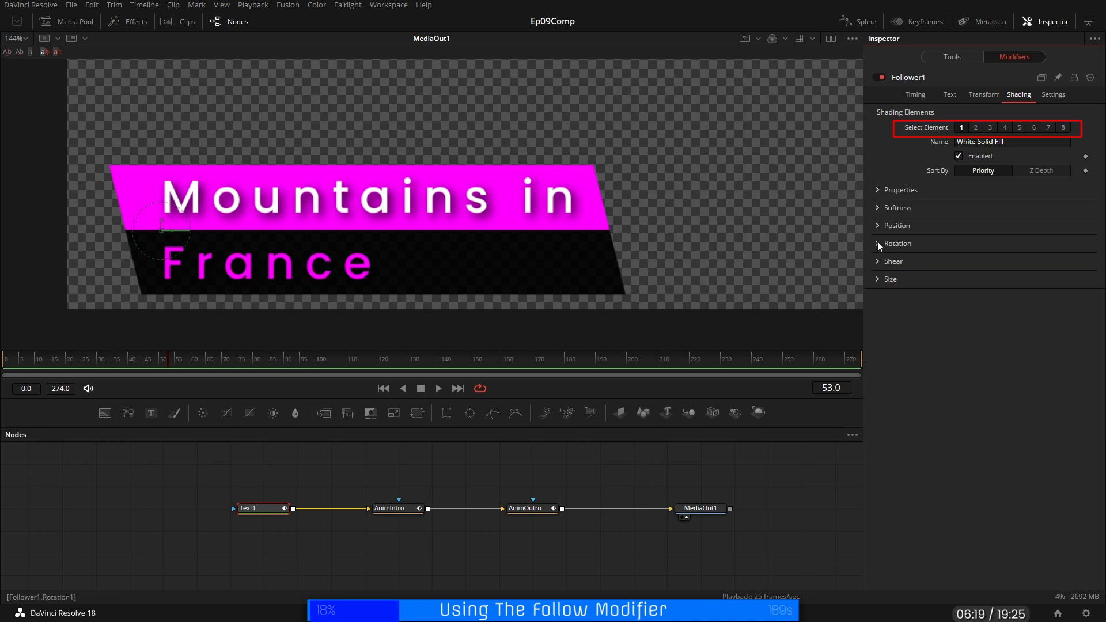
{"action": "left_click", "coordinate": [877, 242]}
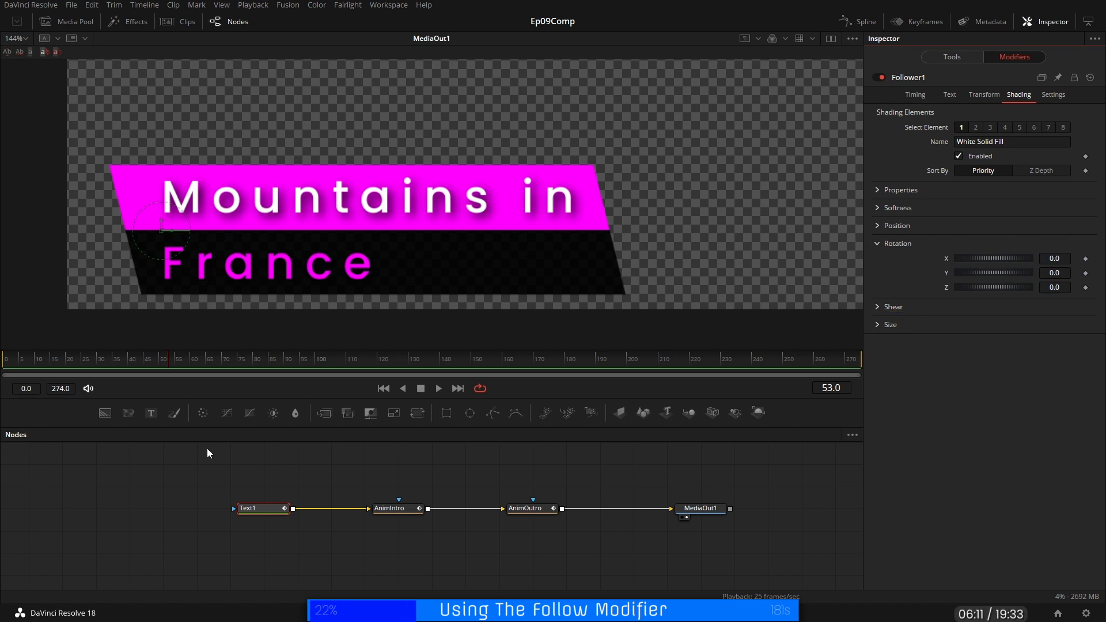
{"action": "mouse_move", "coordinate": [99, 361]}
{"action": "left_mouse_down"}
{"action": "mouse_move", "coordinate": [12, 363]}
{"action": "mouse_move", "coordinate": [192, 360]}
{"action": "left_mouse_up"}
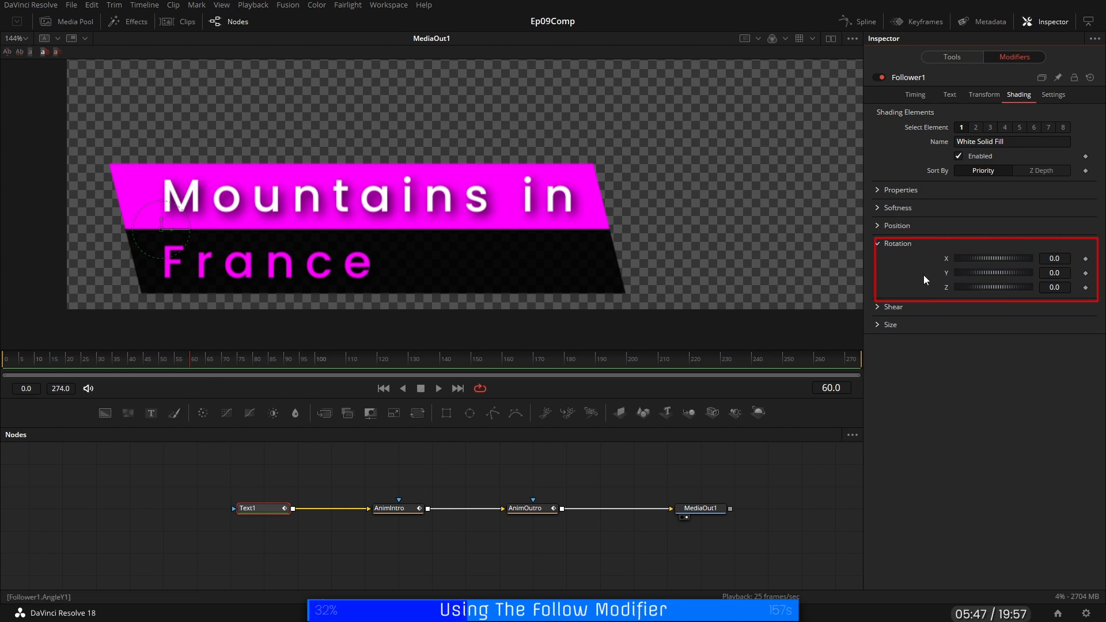
{"action": "left_click", "coordinate": [1086, 259]}
{"action": "left_click", "coordinate": [1086, 273]}
{"action": "left_click", "coordinate": [1067, 258]}
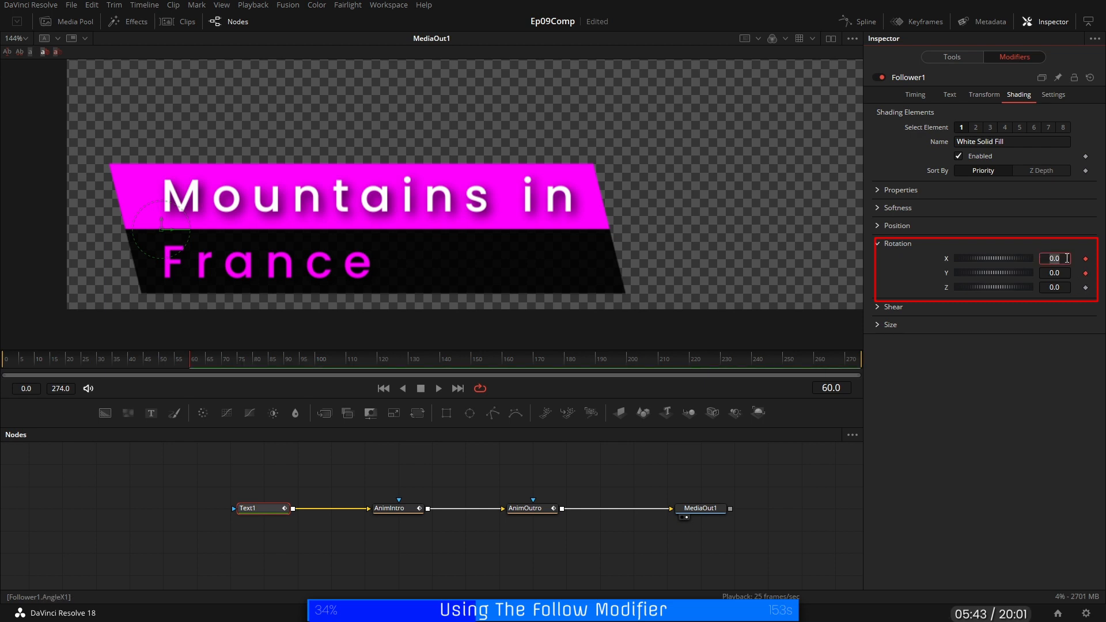
{"action": "type", "text": "-90-90"}
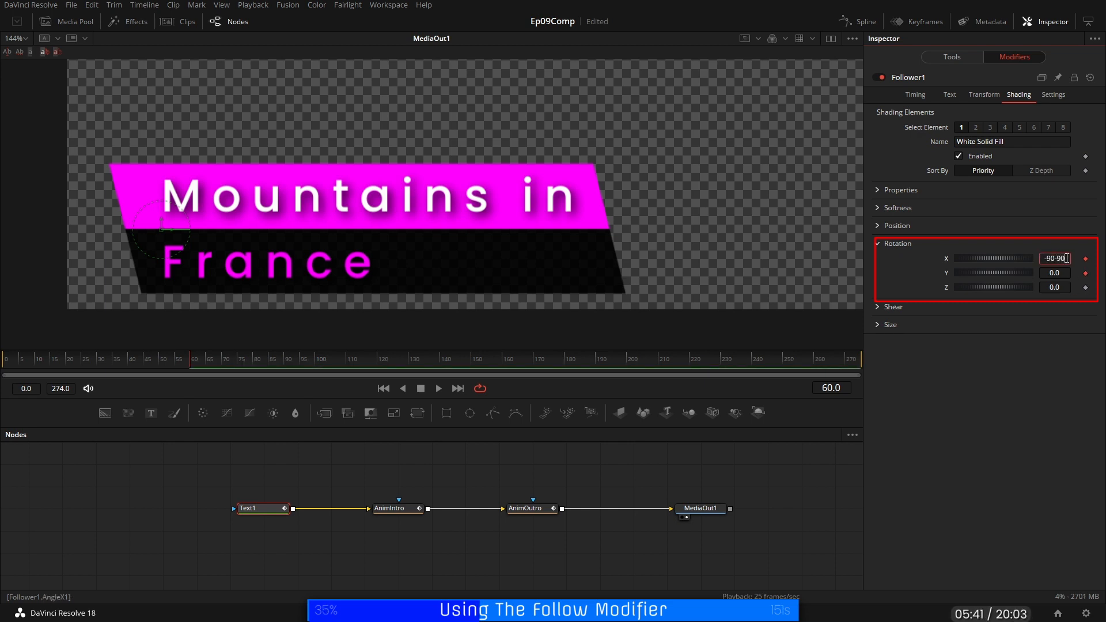
{"action": "key", "text": "Tab"}
{"action": "type", "text": "-90"}
{"action": "key", "text": "Tab"}
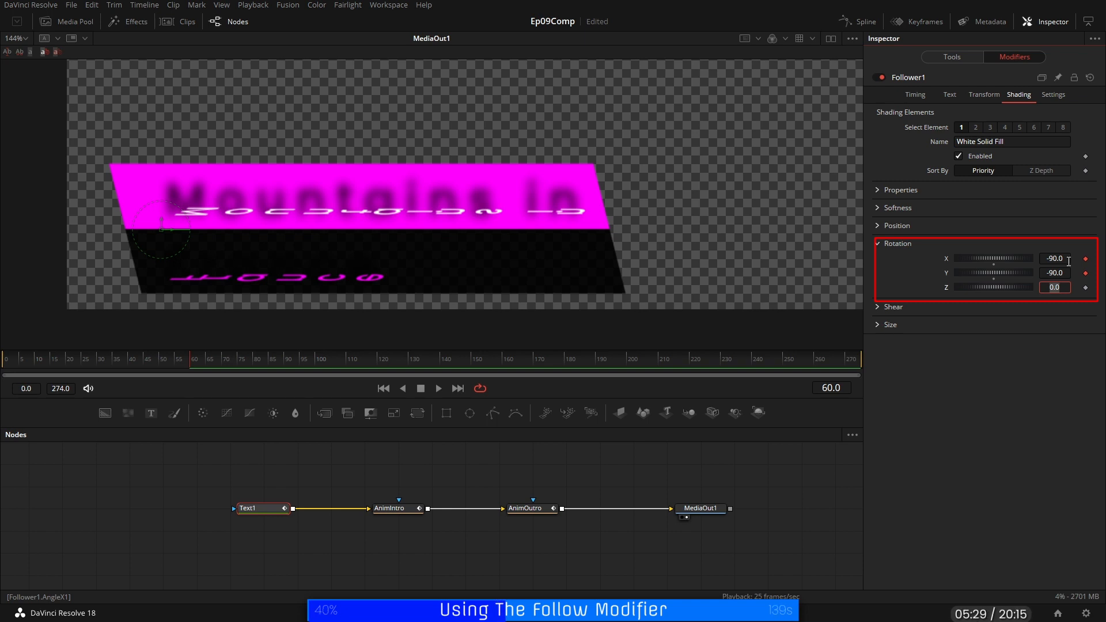
Step: Set the Follower's White Solid Fill opacity to 0.0 and keyframe it at frame 60
{"action": "left_click", "coordinate": [878, 190]}
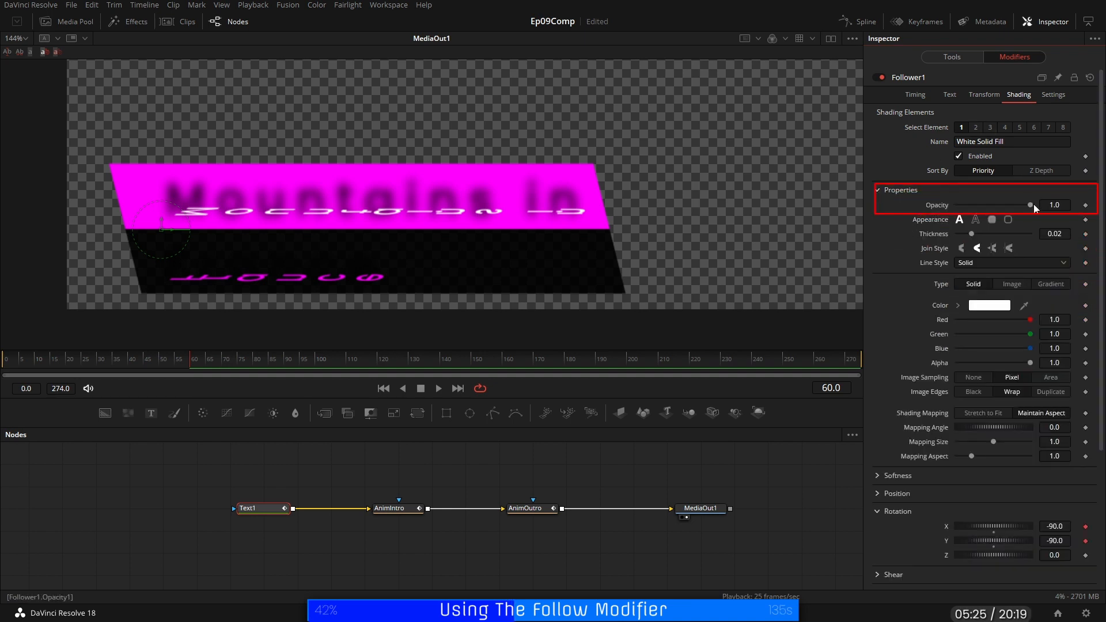
{"action": "left_click_drag", "start_coordinate": [1031, 205], "coordinate": [941, 214]}
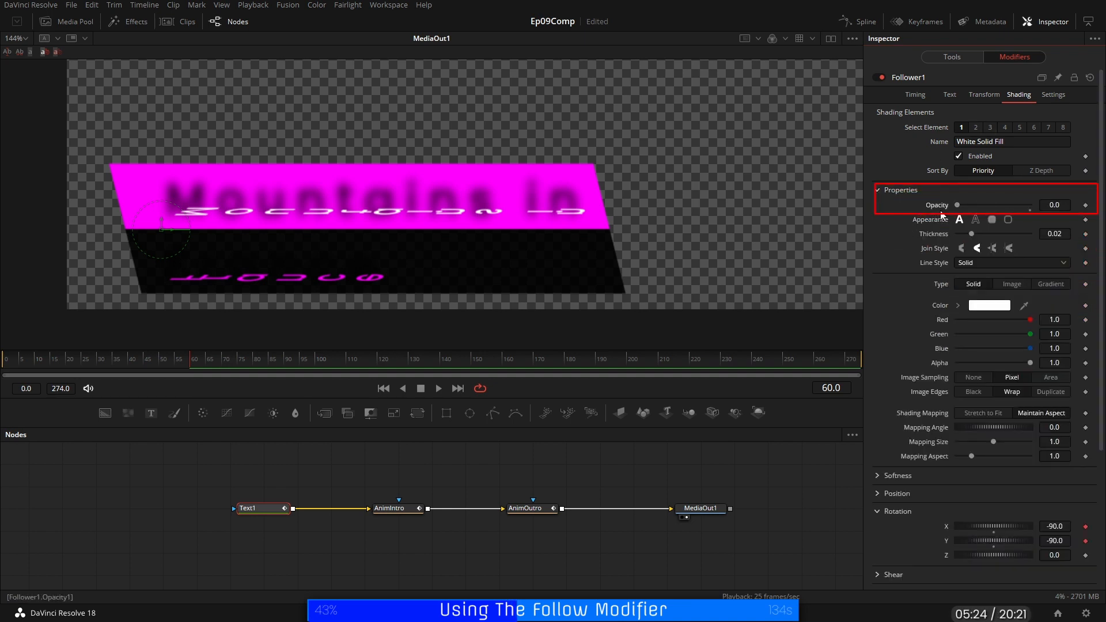
{"action": "left_click", "coordinate": [1086, 206]}
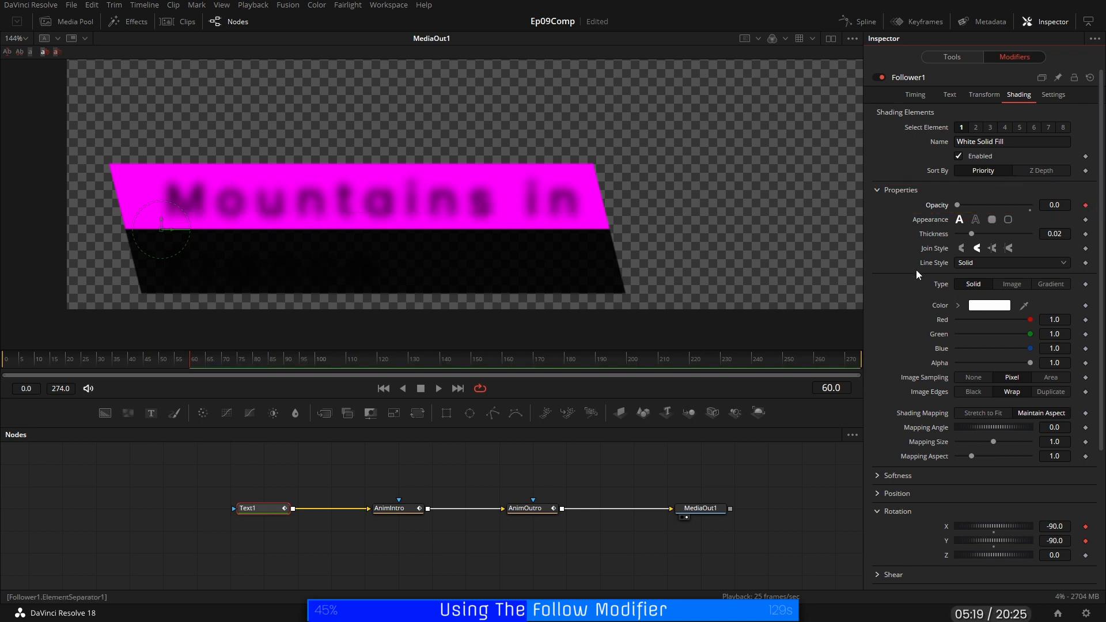
{"action": "left_click", "coordinate": [877, 189]}
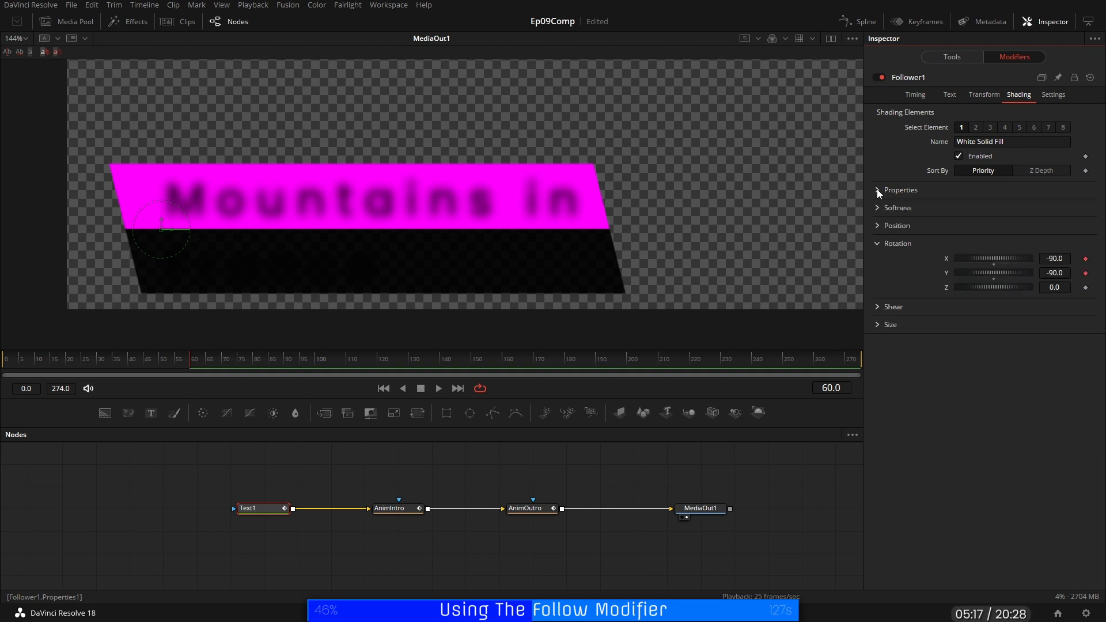
Step: Enable the Follower's Black Shadow element and connect its Opacity to the Follower1 opacity animation
{"action": "left_click", "coordinate": [990, 127]}
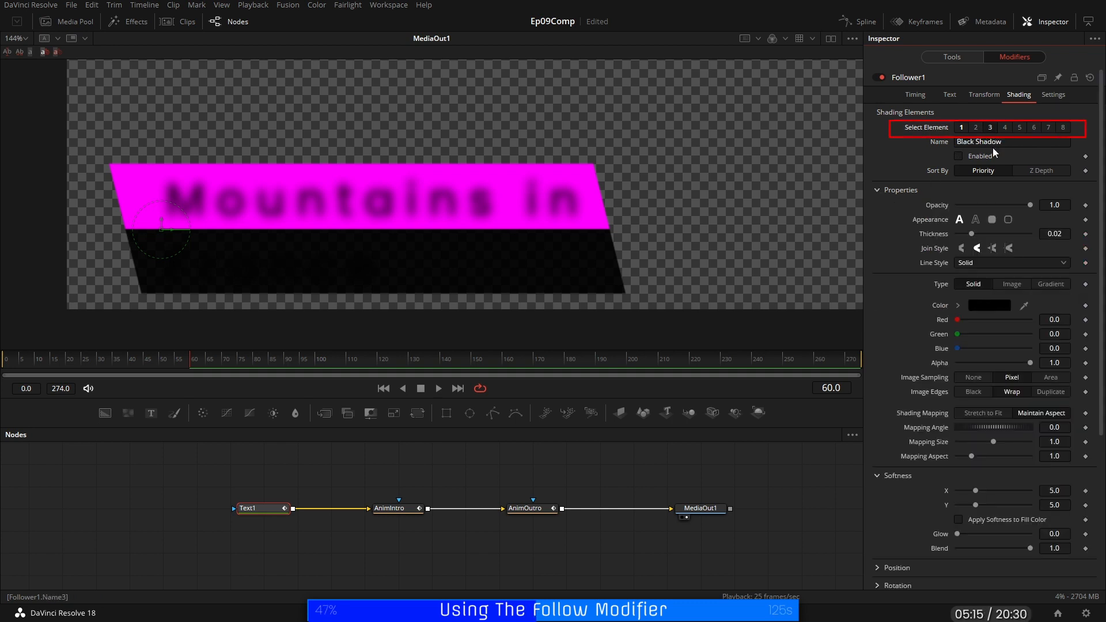
{"action": "left_click", "coordinate": [959, 157]}
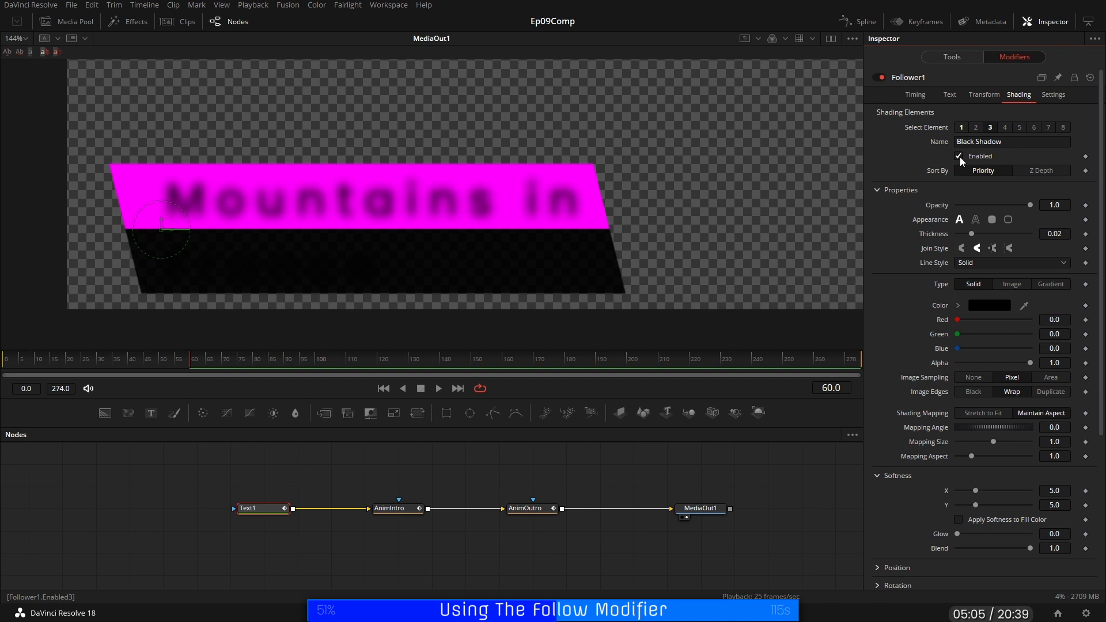
{"action": "right_click", "coordinate": [935, 205]}
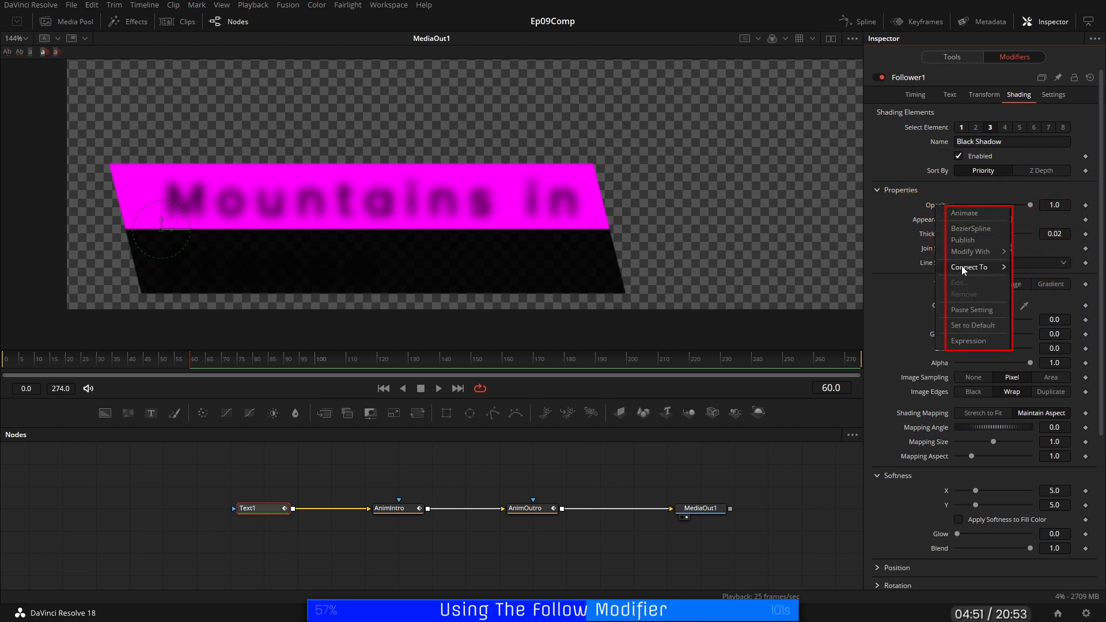
{"action": "mouse_move", "coordinate": [963, 267]}
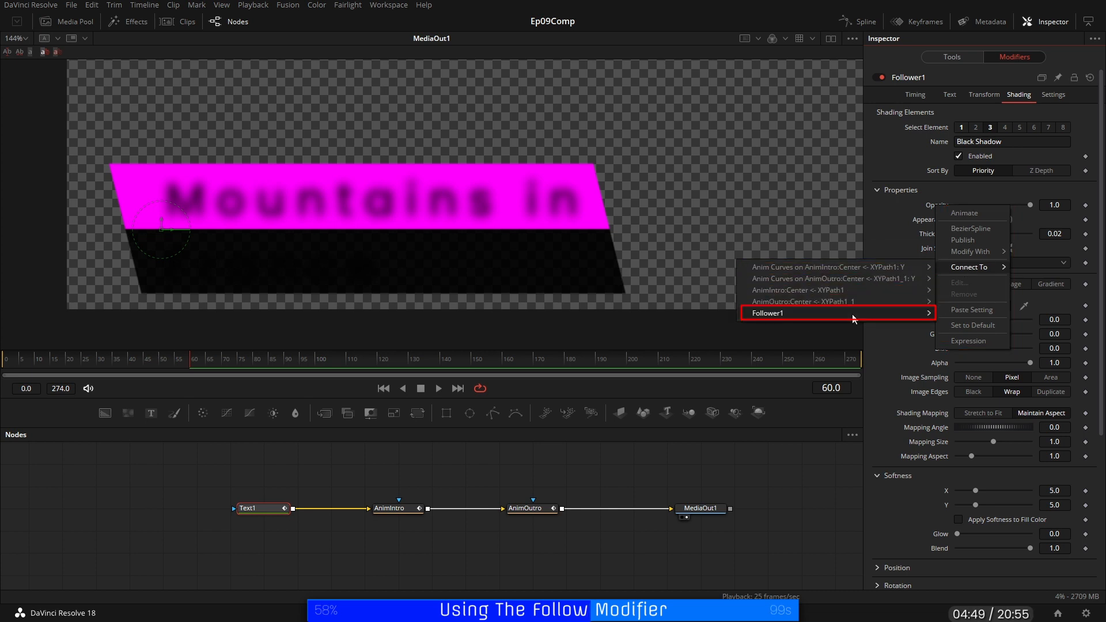
{"action": "mouse_move", "coordinate": [854, 316]}
{"action": "left_click", "coordinate": [966, 336]}
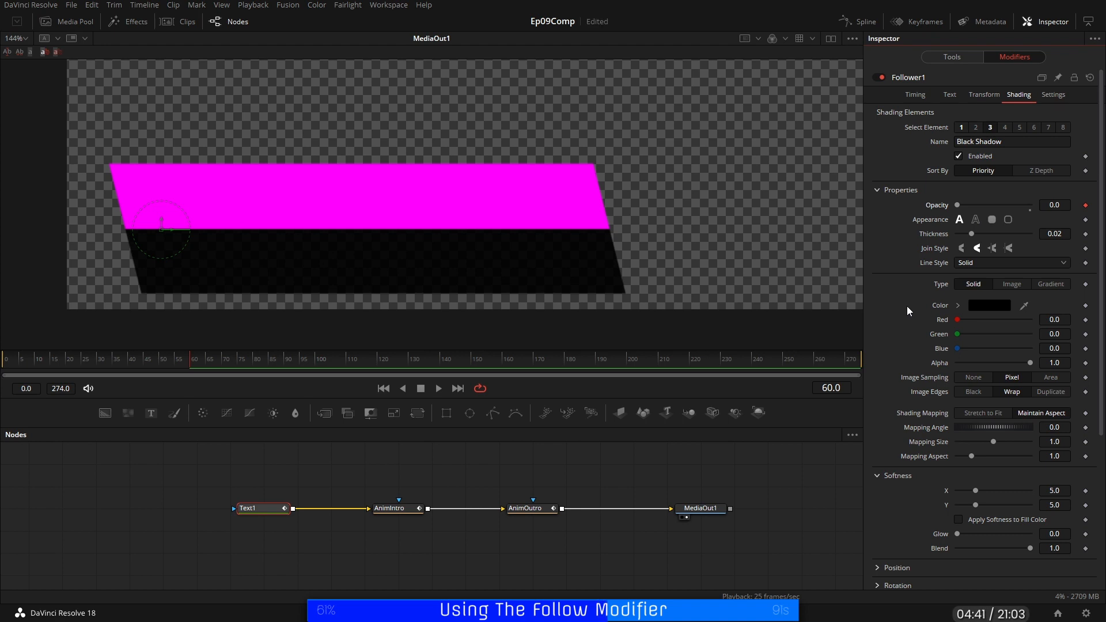
Step: Connect the Black Shadow element's X and Y rotation to the existing Follower1 X and Y rotation animations
{"action": "left_click", "coordinate": [876, 189]}
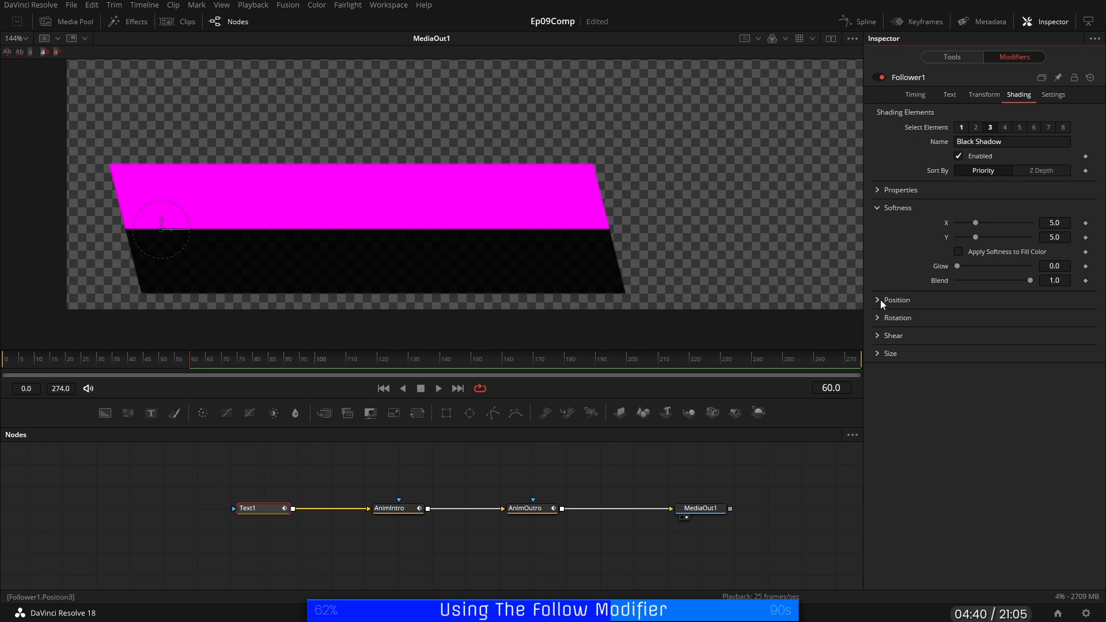
{"action": "left_click", "coordinate": [877, 209]}
{"action": "left_click", "coordinate": [878, 244]}
{"action": "right_click", "coordinate": [947, 258]}
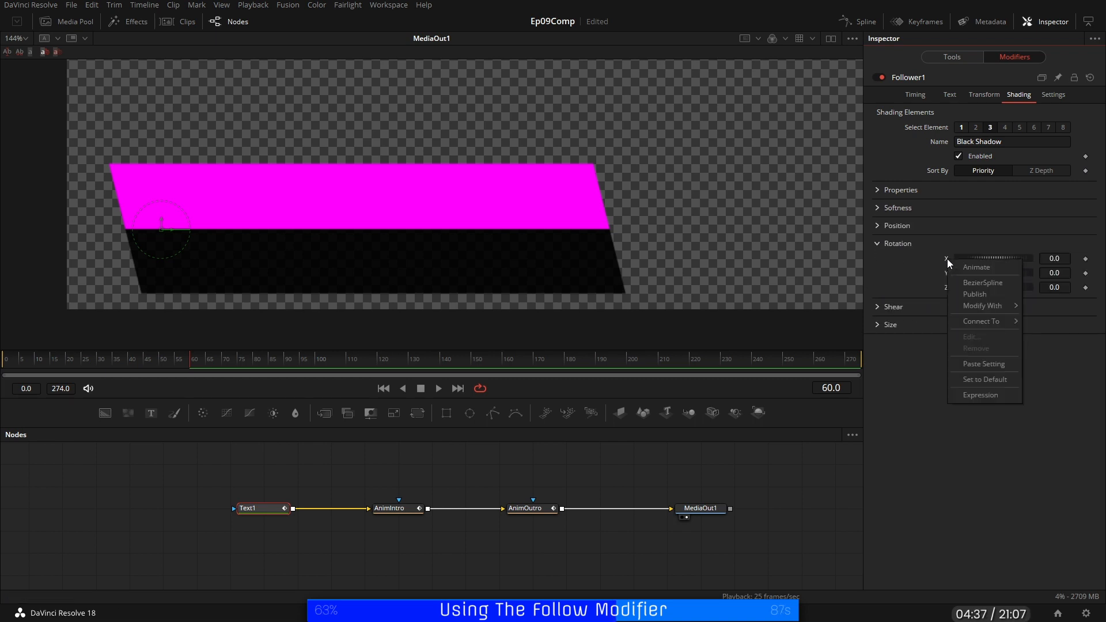
{"action": "mouse_move", "coordinate": [979, 321]}
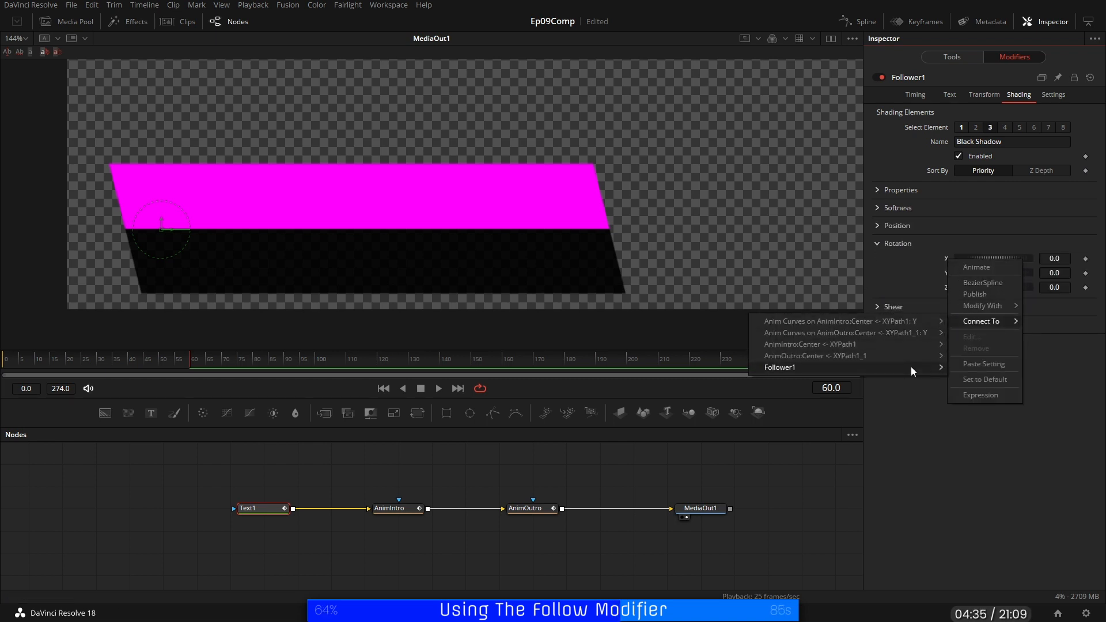
{"action": "left_click", "coordinate": [966, 375]}
{"action": "right_click", "coordinate": [945, 272]}
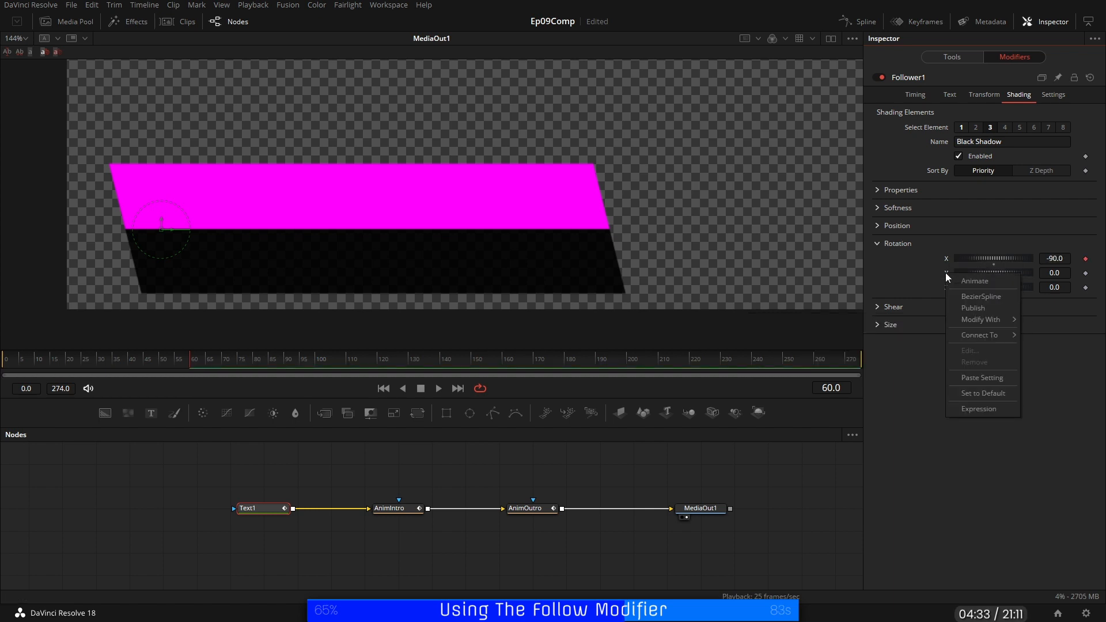
{"action": "mouse_move", "coordinate": [973, 337]}
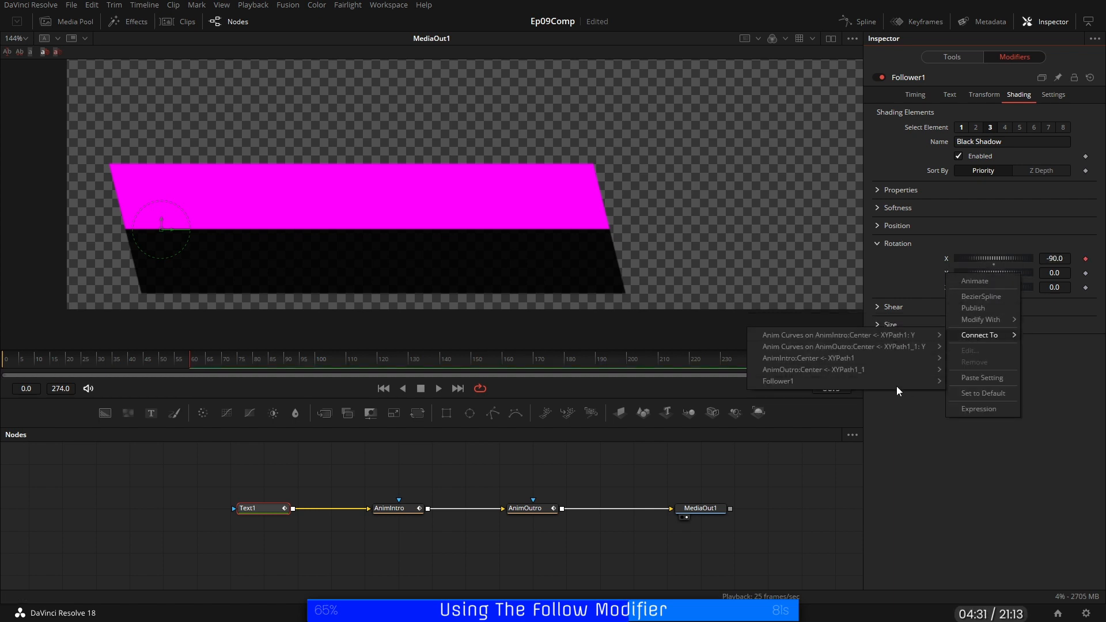
{"action": "mouse_move", "coordinate": [896, 383]}
{"action": "left_click", "coordinate": [974, 393]}
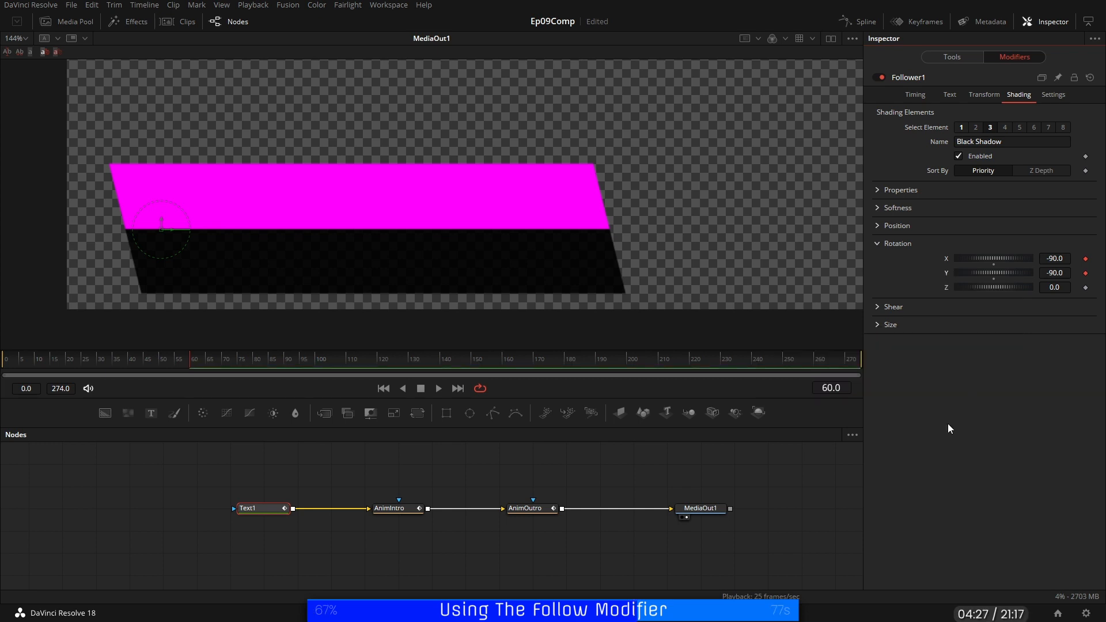
Step: At frame 63, keyframe the White Solid Fill element's opacity at 1.0
{"action": "left_click", "coordinate": [961, 129]}
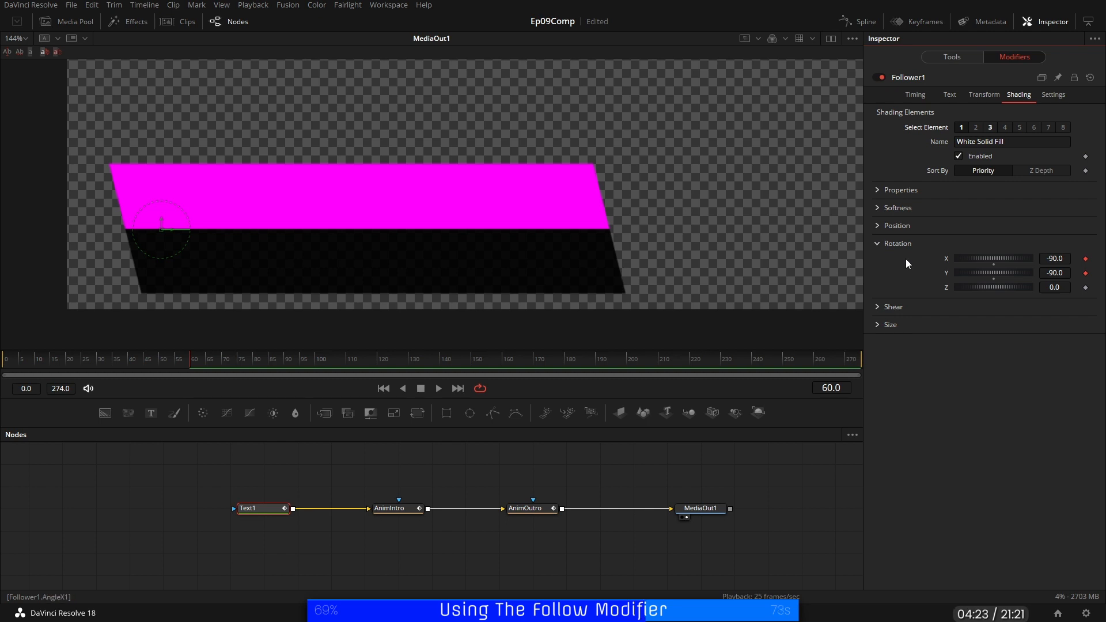
{"action": "left_click", "coordinate": [876, 190]}
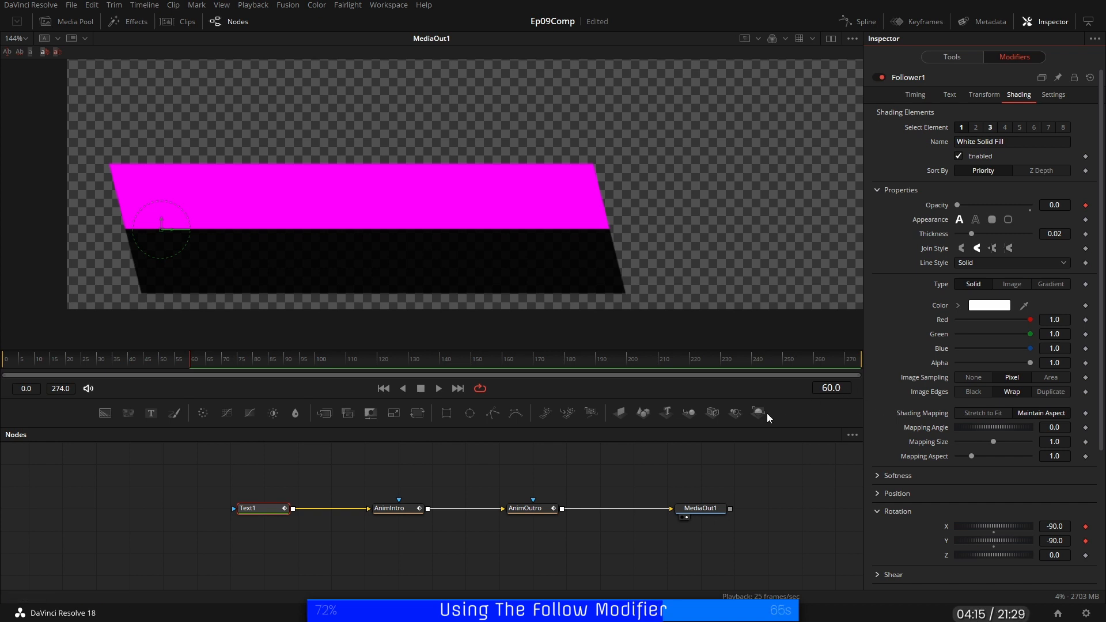
{"action": "left_click", "coordinate": [850, 389]}
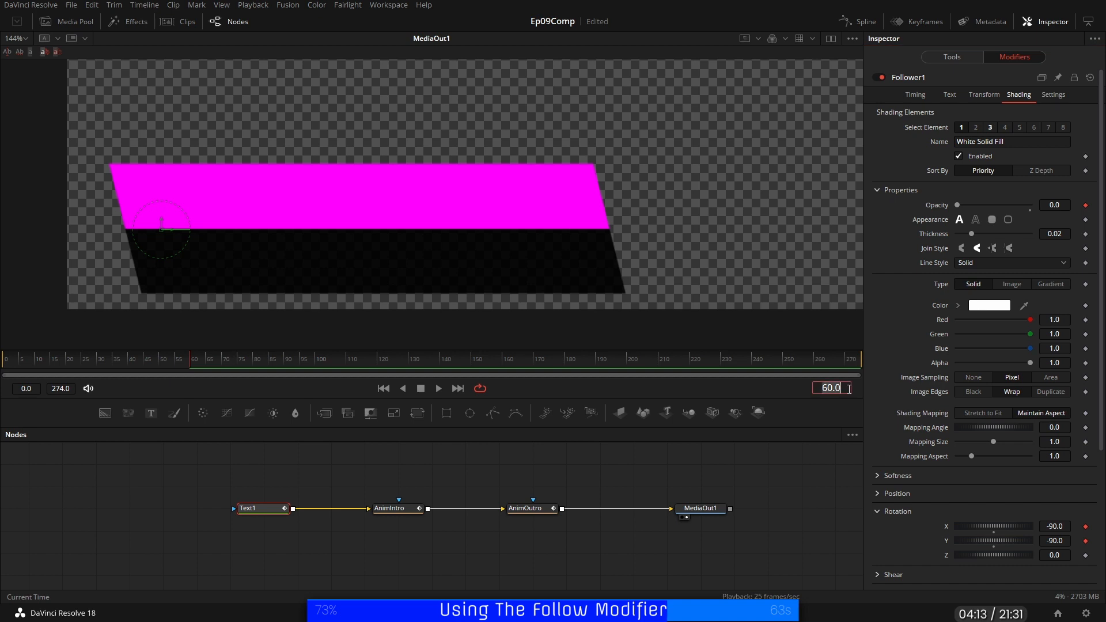
{"action": "type", "text": "63"}
{"action": "key", "text": "Return"}
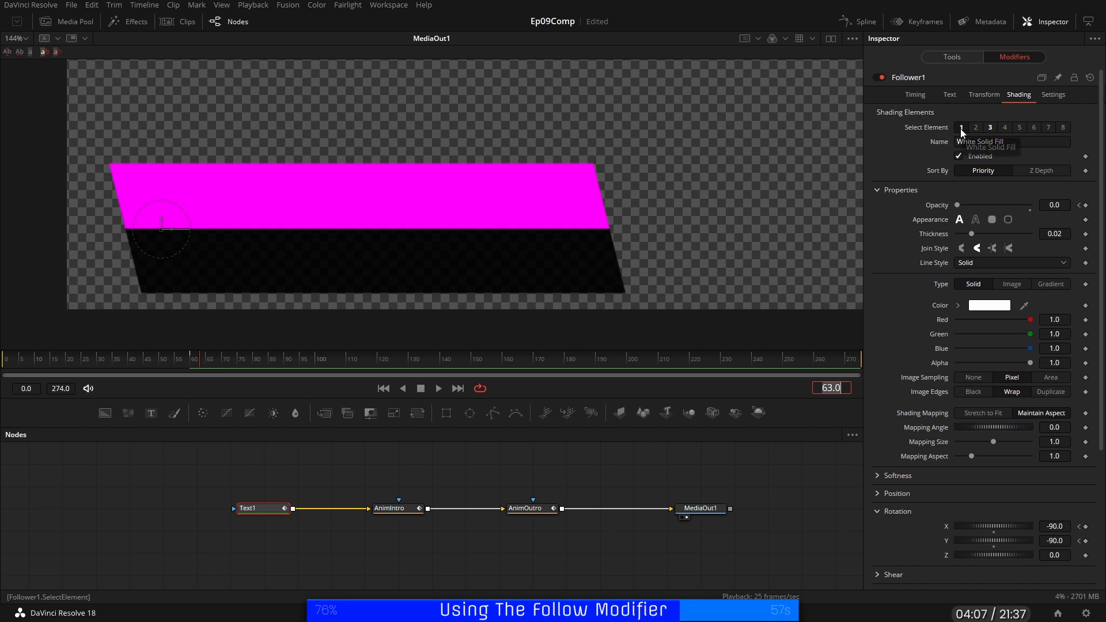
{"action": "left_click_drag", "start_coordinate": [958, 206], "coordinate": [1049, 209]}
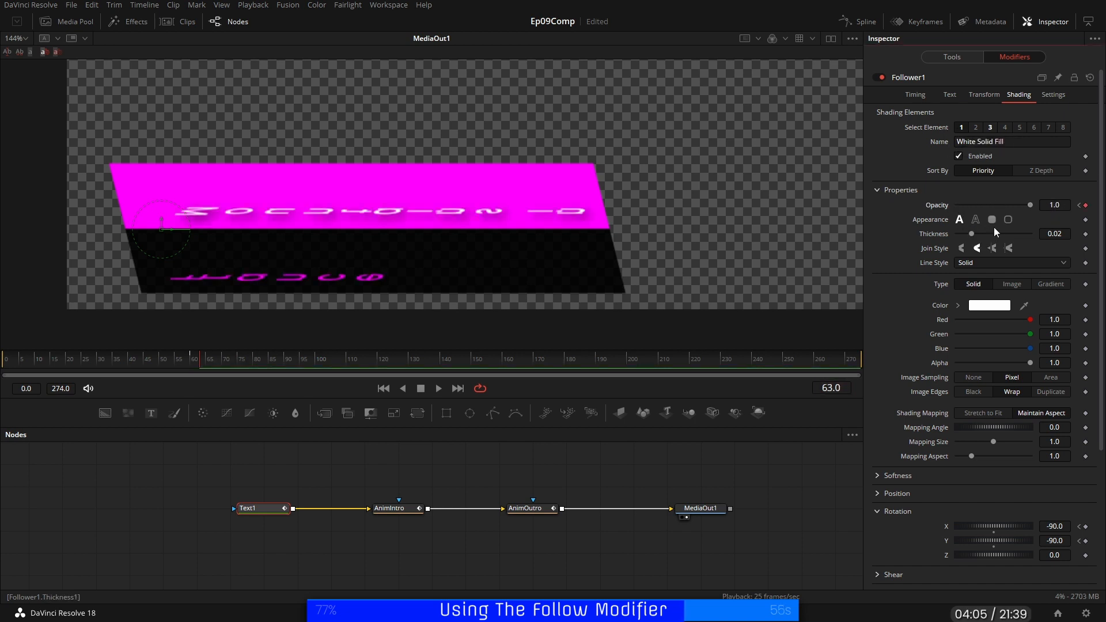
Step: Keyframe the White Solid Fill's X and Y rotation at 0 on frame 63 and scrub through the change
{"action": "scroll", "coordinate": [915, 488], "scroll_direction": "down", "scroll_amount": 4}
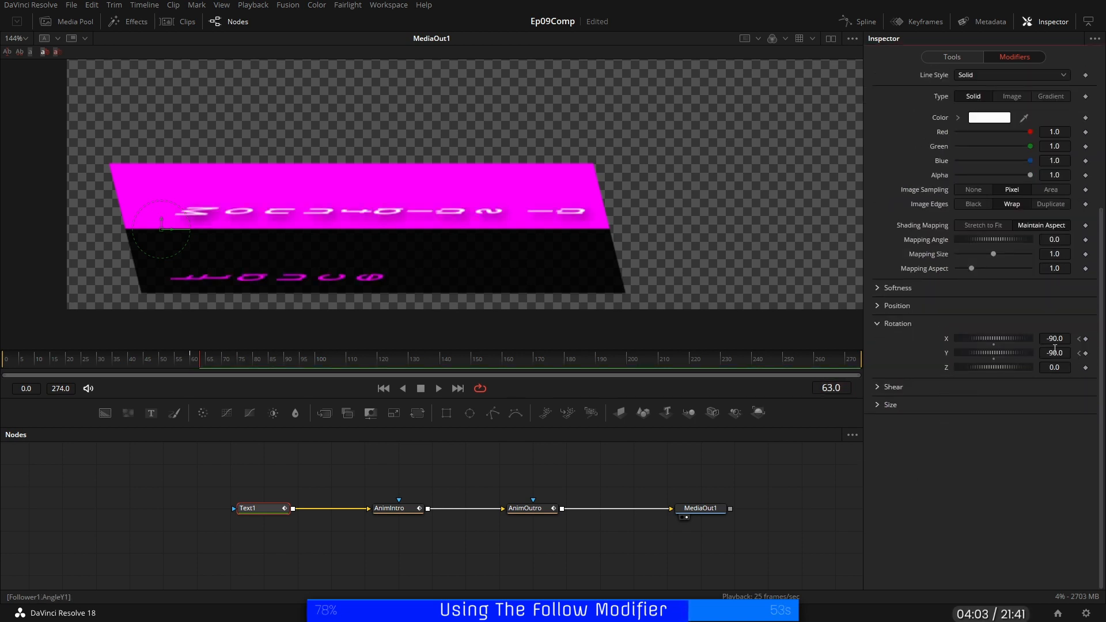
{"action": "left_click", "coordinate": [1068, 340]}
{"action": "type", "text": "0"}
{"action": "key", "text": "Tab"}
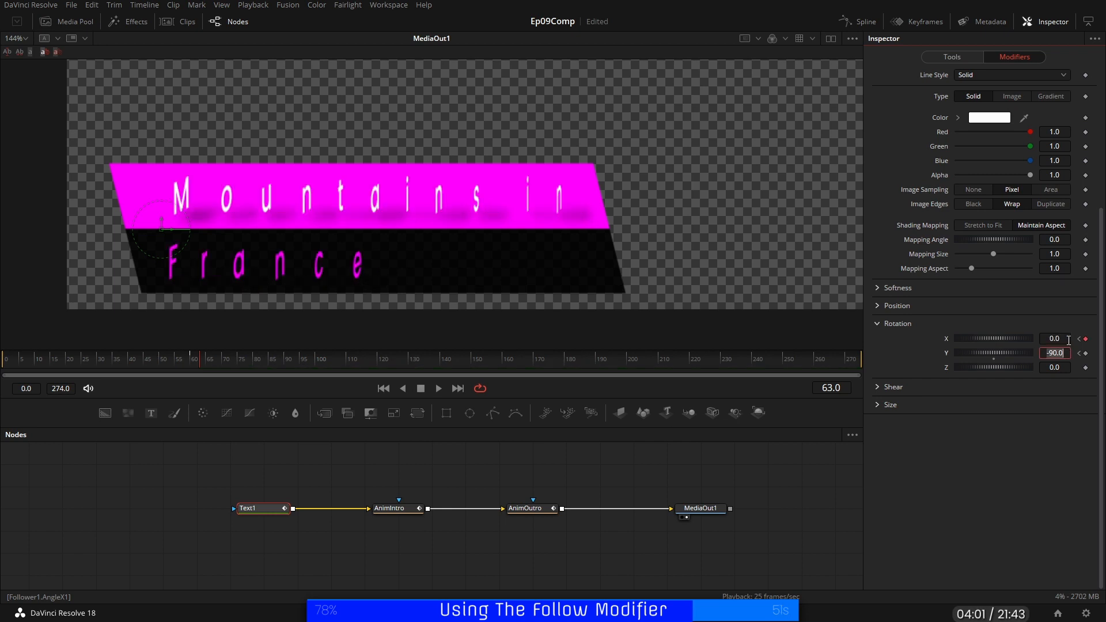
{"action": "type", "text": "0"}
{"action": "key", "text": "Tab"}
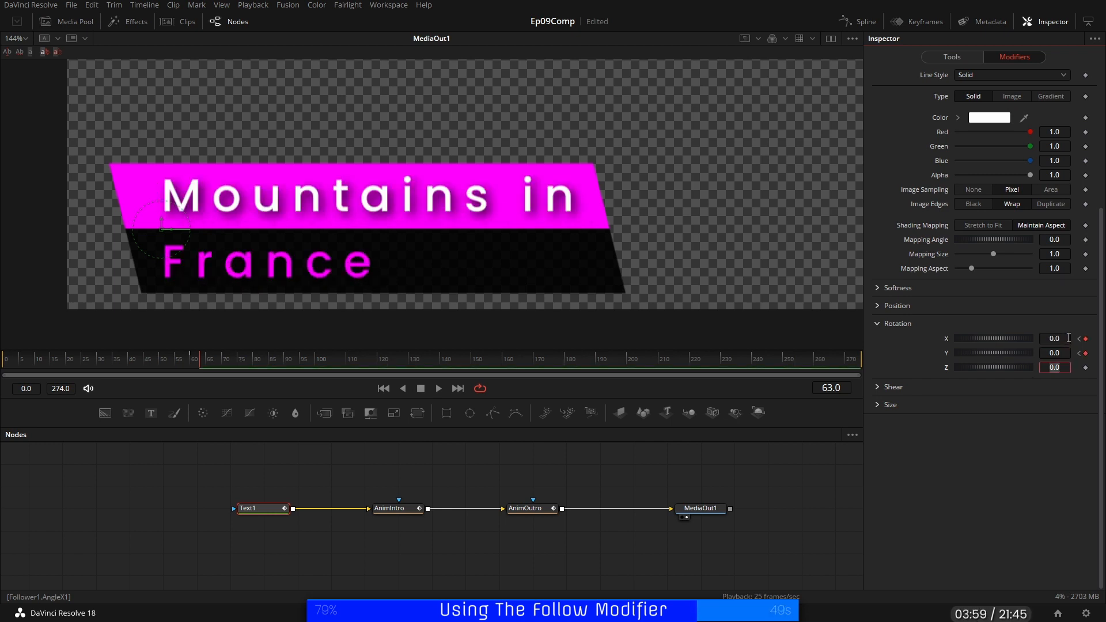
{"action": "left_click", "coordinate": [190, 361]}
{"action": "left_click_drag", "start_coordinate": [189, 360], "coordinate": [201, 361]}
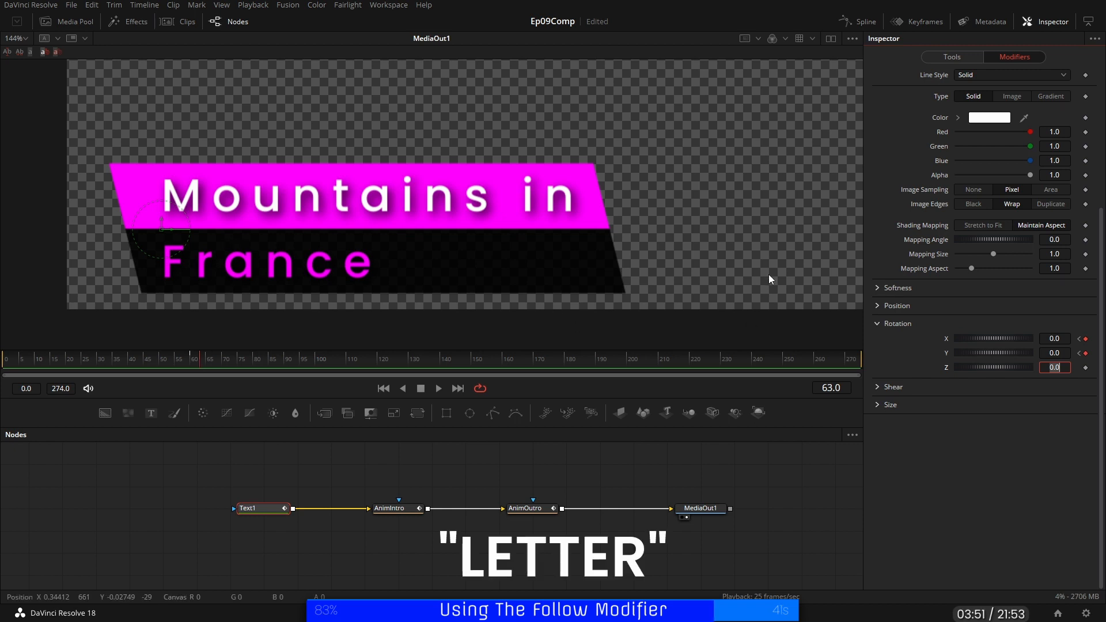
Step: Set the Follower's timing delay between each character to 3.0
{"action": "scroll", "coordinate": [952, 346], "scroll_direction": "up", "scroll_amount": 4}
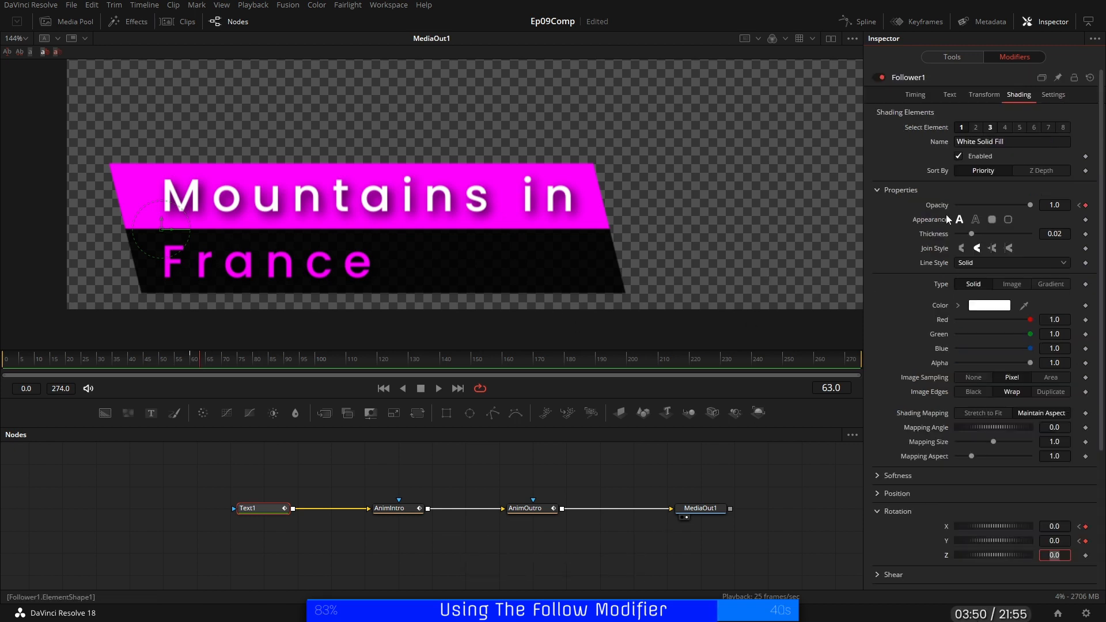
{"action": "left_click", "coordinate": [915, 95]}
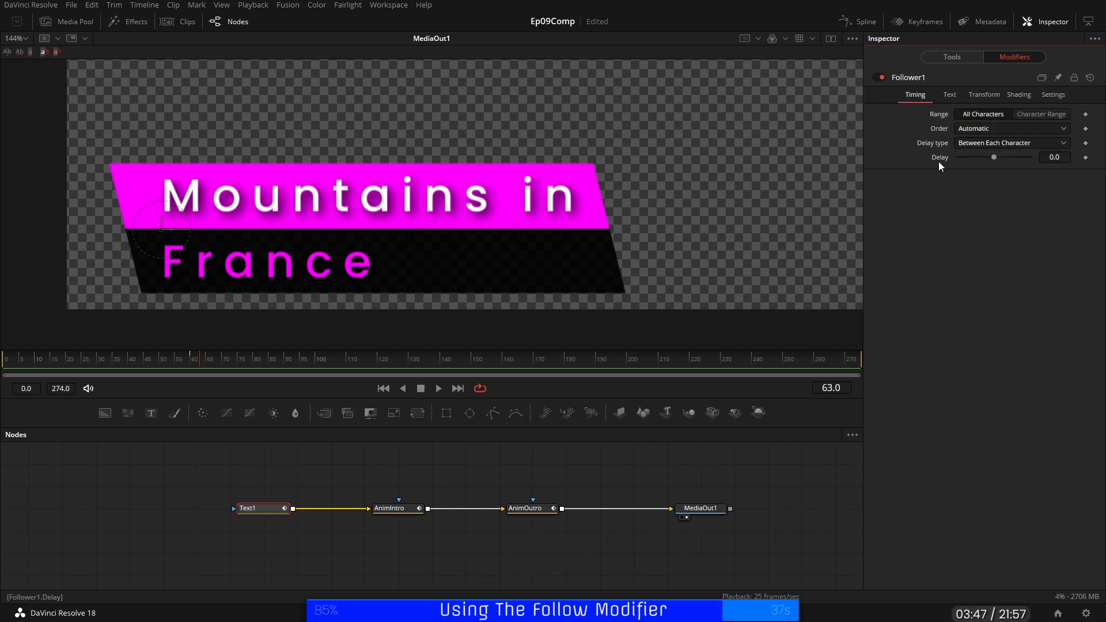
{"action": "left_click", "coordinate": [1068, 158]}
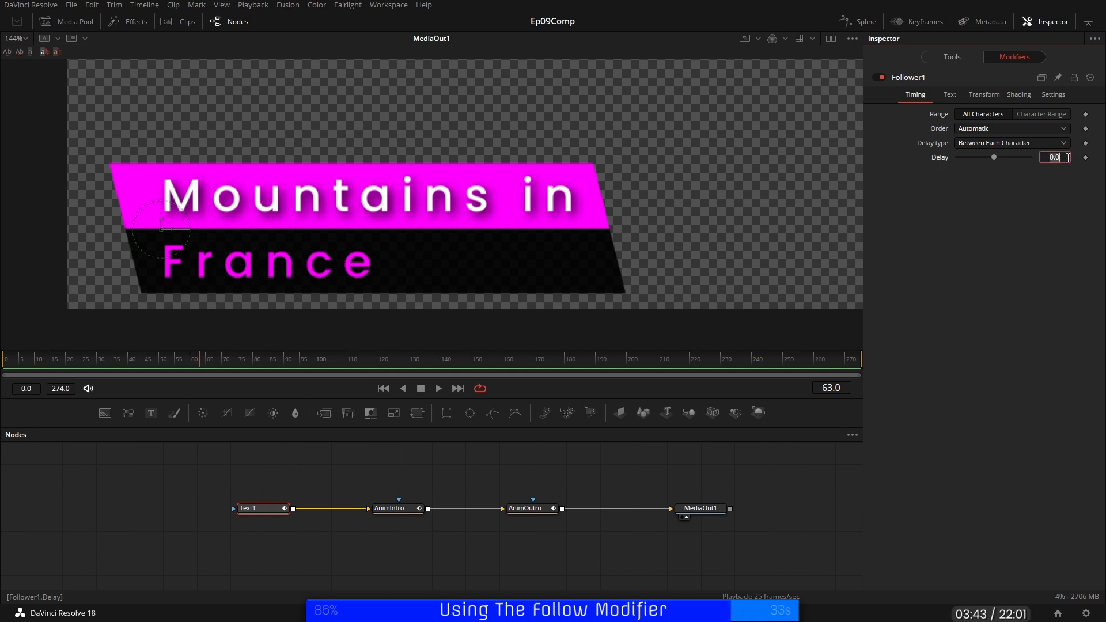
{"action": "type", "text": "3"}
{"action": "key", "text": "Return"}
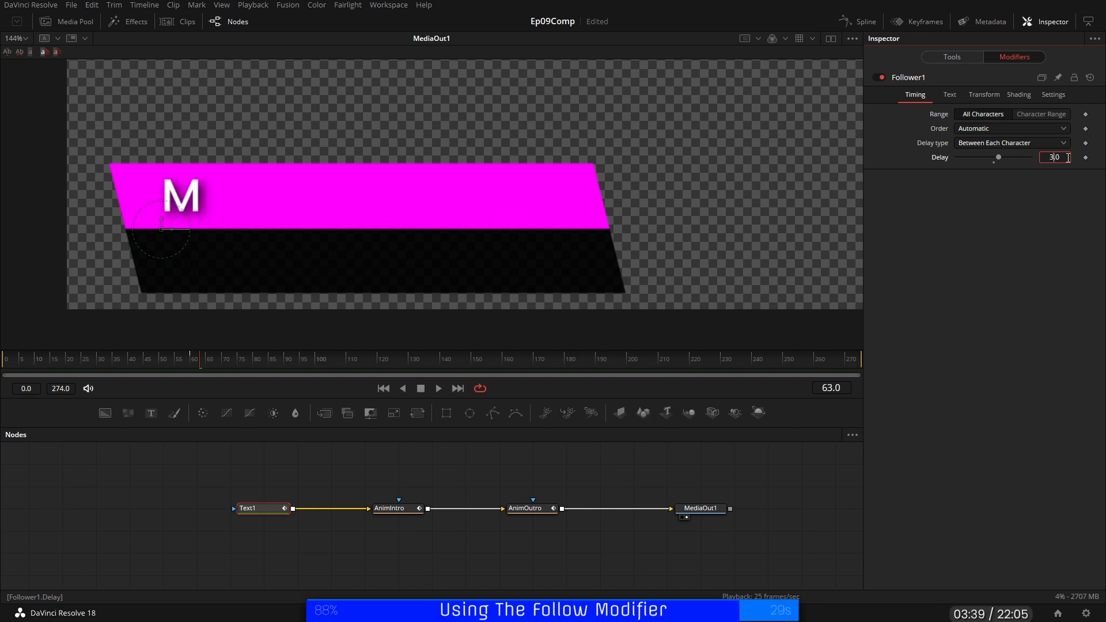
Step: Play back the composition from frame 60 to review the staggered per-character text animation
{"action": "left_click", "coordinate": [191, 358]}
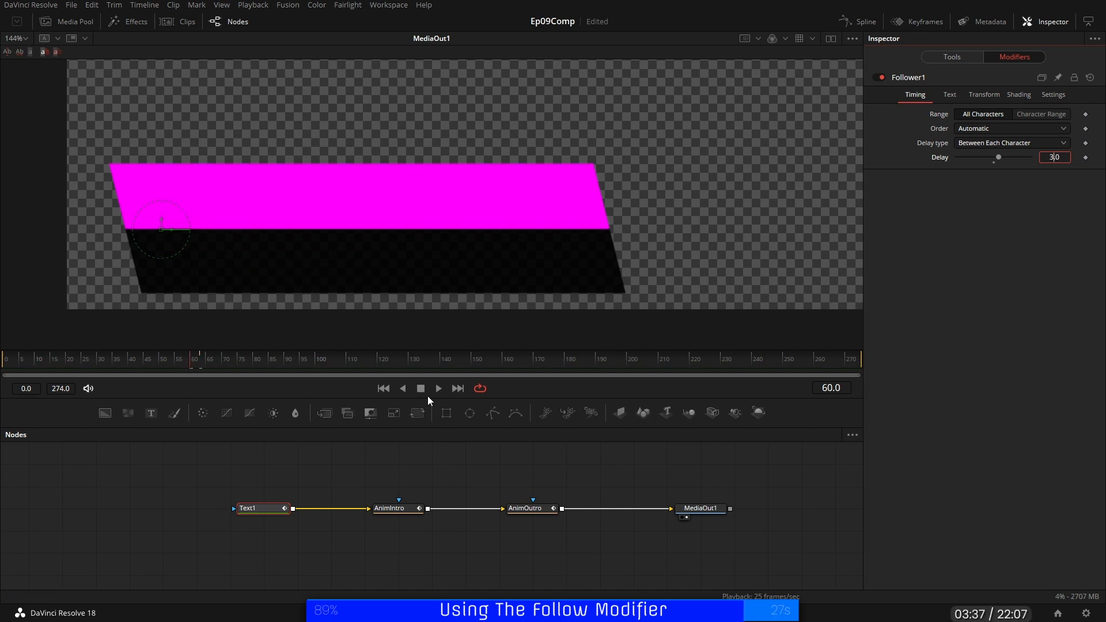
{"action": "left_click", "coordinate": [438, 389]}
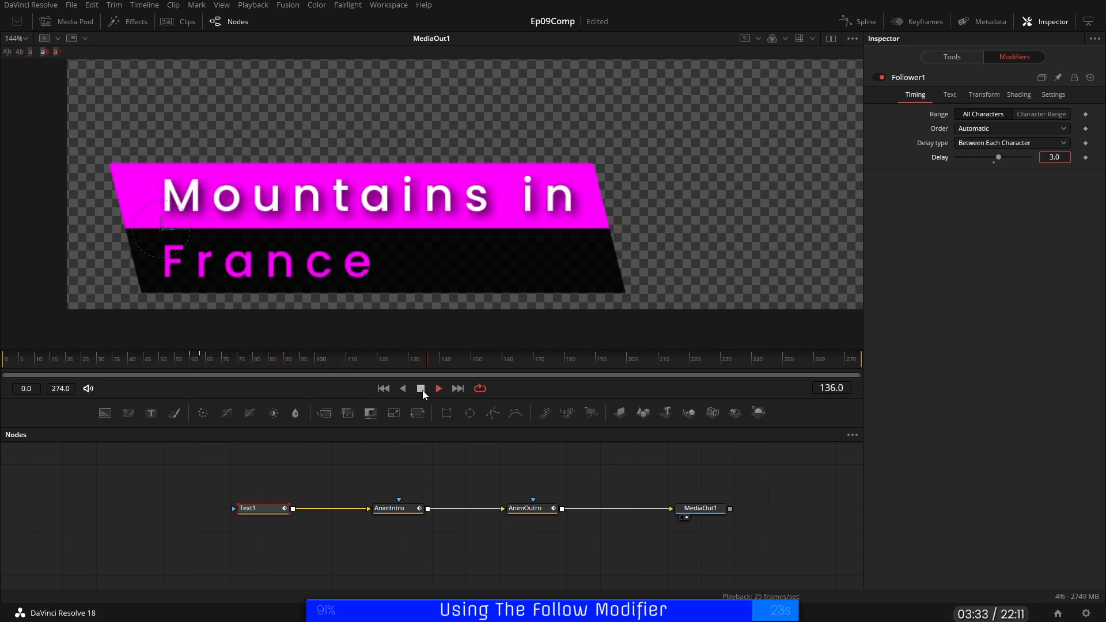
{"action": "left_click", "coordinate": [421, 389]}
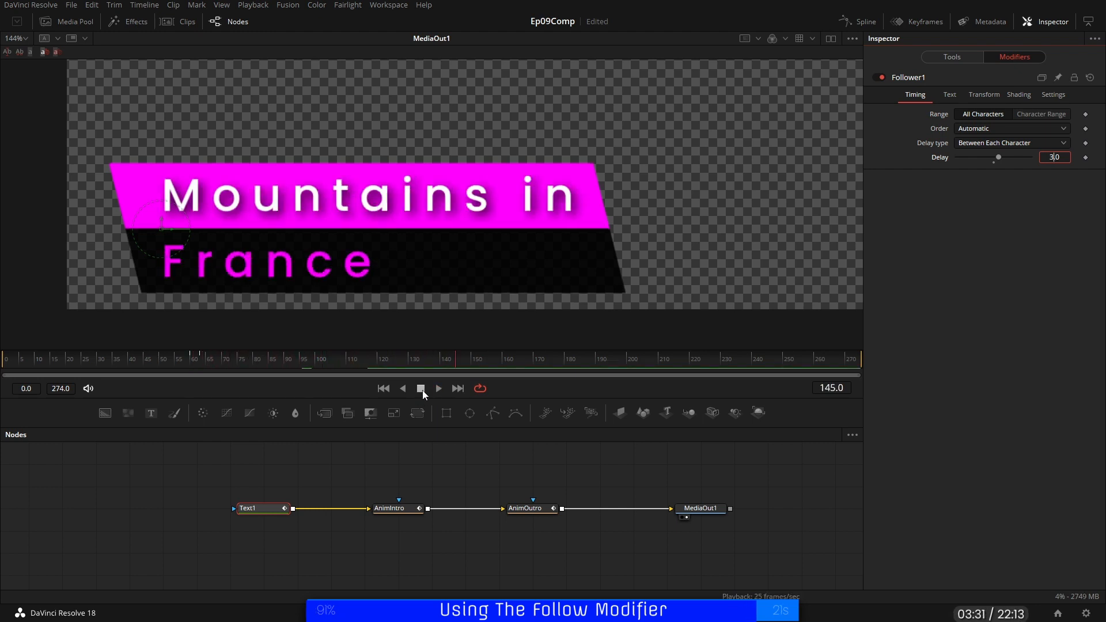
{"action": "left_click_drag", "start_coordinate": [194, 369], "coordinate": [192, 369]}
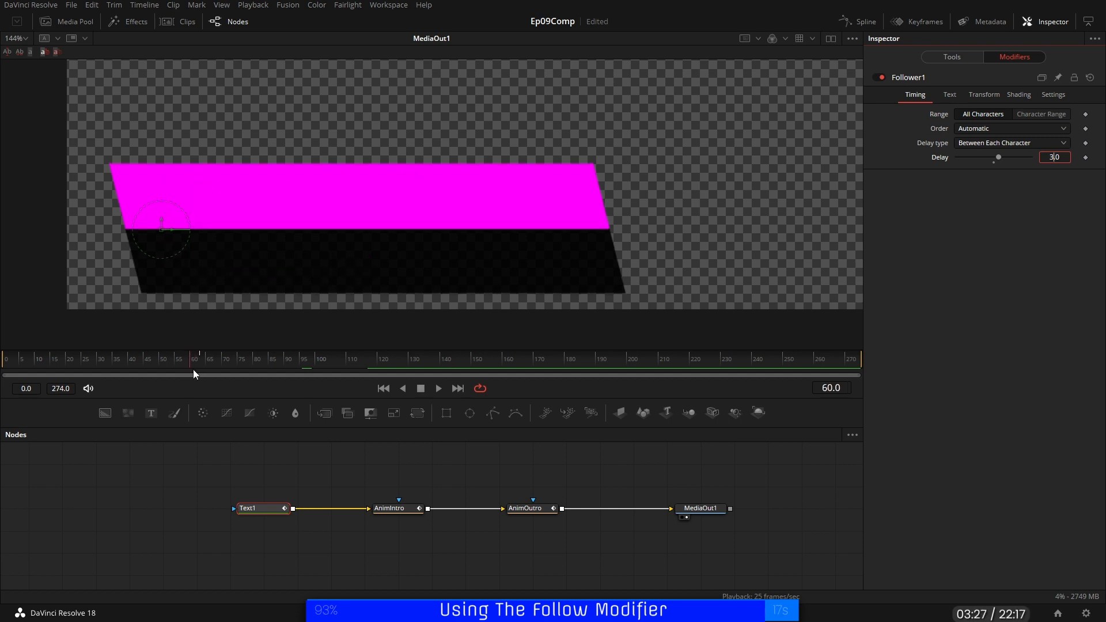
{"action": "left_click", "coordinate": [438, 389]}
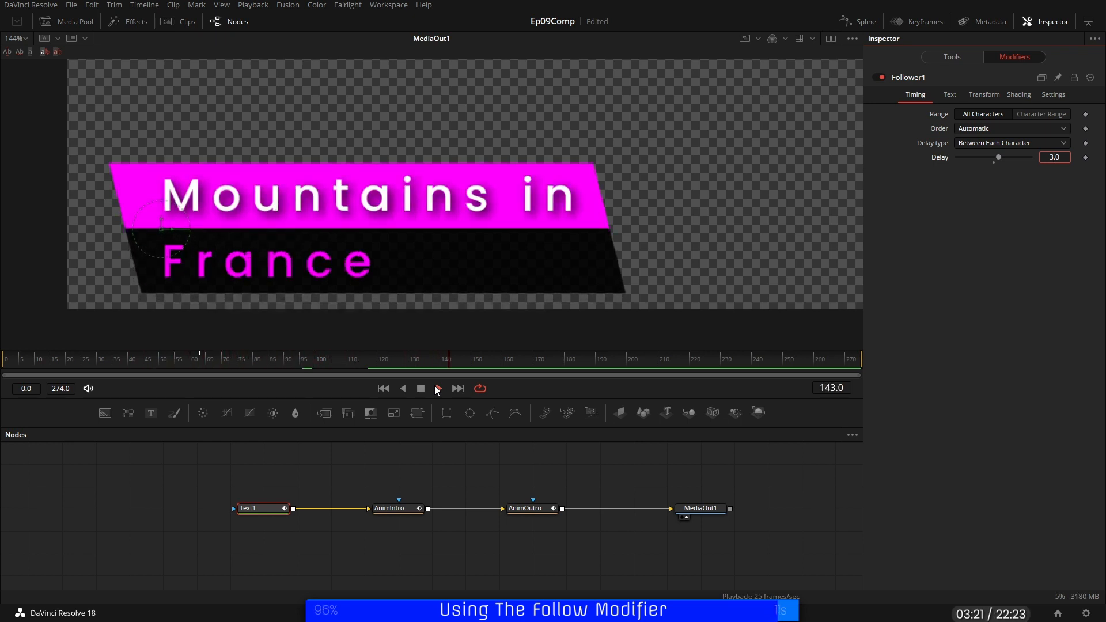
{"action": "left_click", "coordinate": [422, 389]}
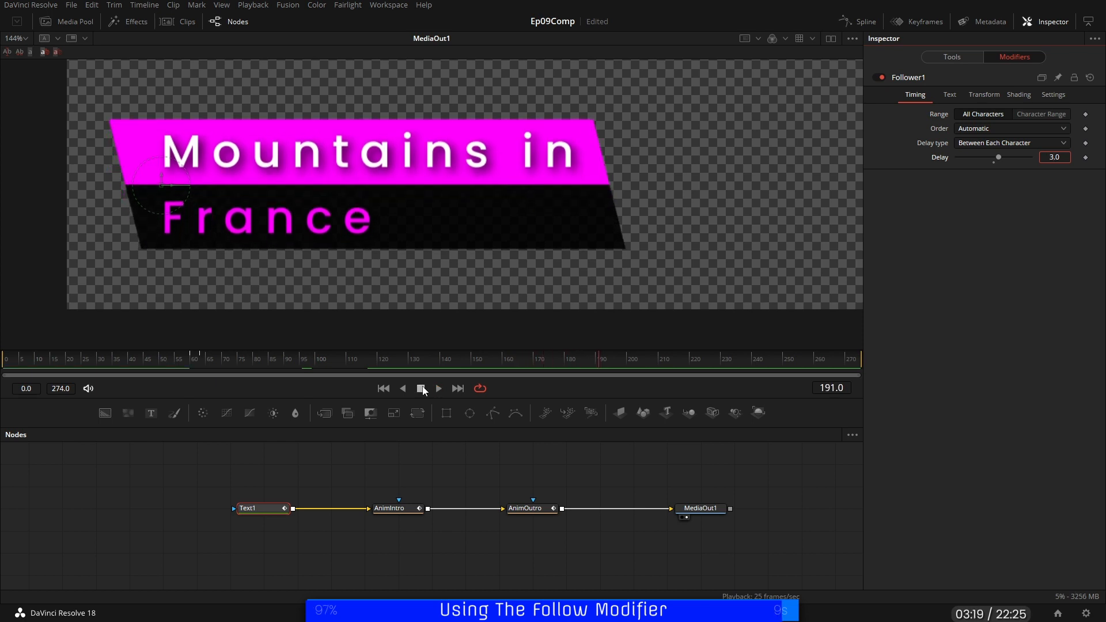
{"action": "left_click", "coordinate": [438, 390]}
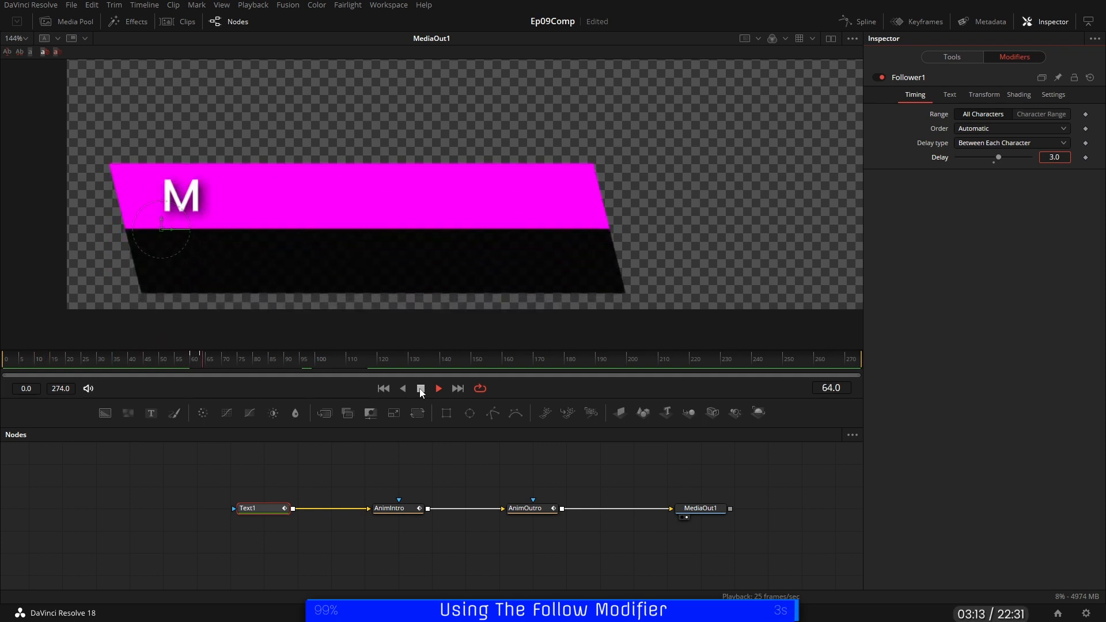
{"action": "left_click", "coordinate": [421, 390]}
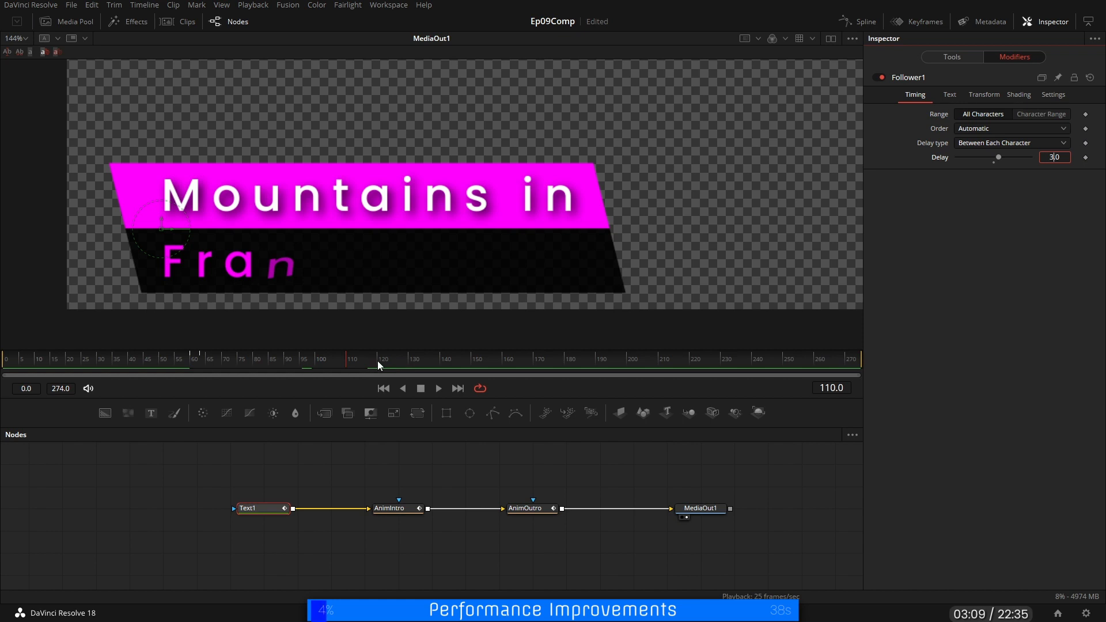
Step: Limit the composition's render range to frames 0 to 120 and preview it
{"action": "left_click_drag", "start_coordinate": [378, 362], "coordinate": [1, 400], "text": "ctrl"}
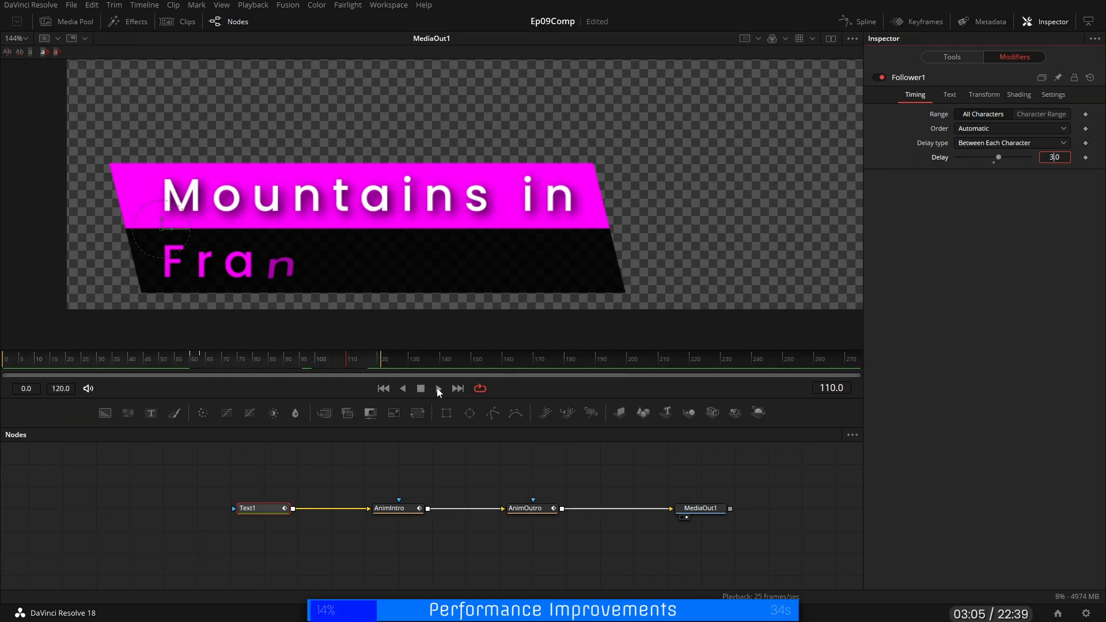
{"action": "left_click", "coordinate": [437, 389]}
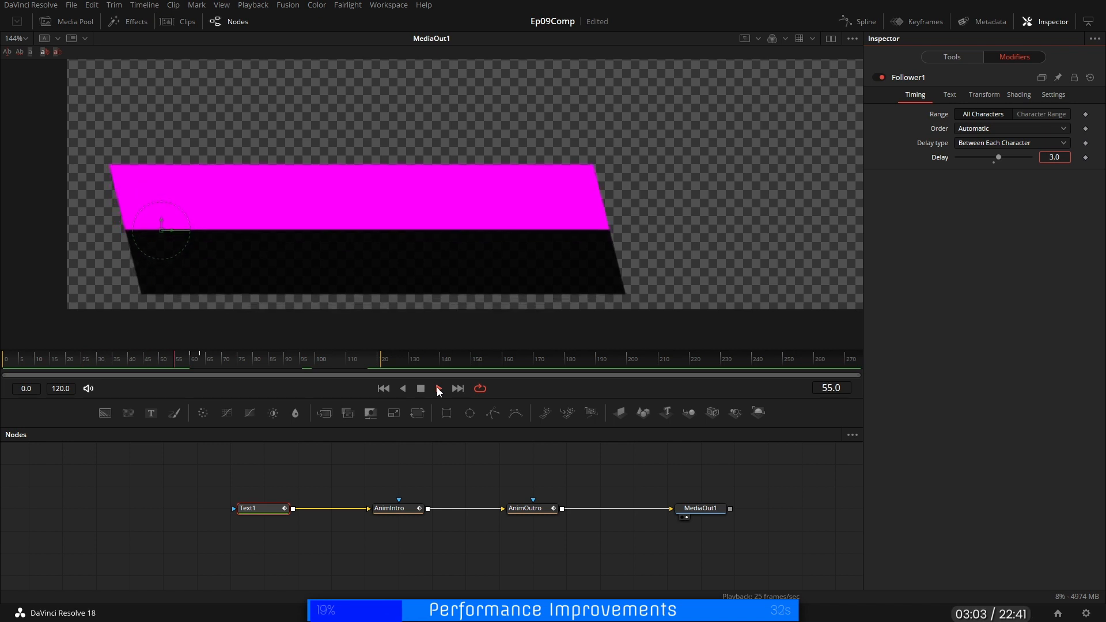
{"action": "left_click", "coordinate": [421, 389]}
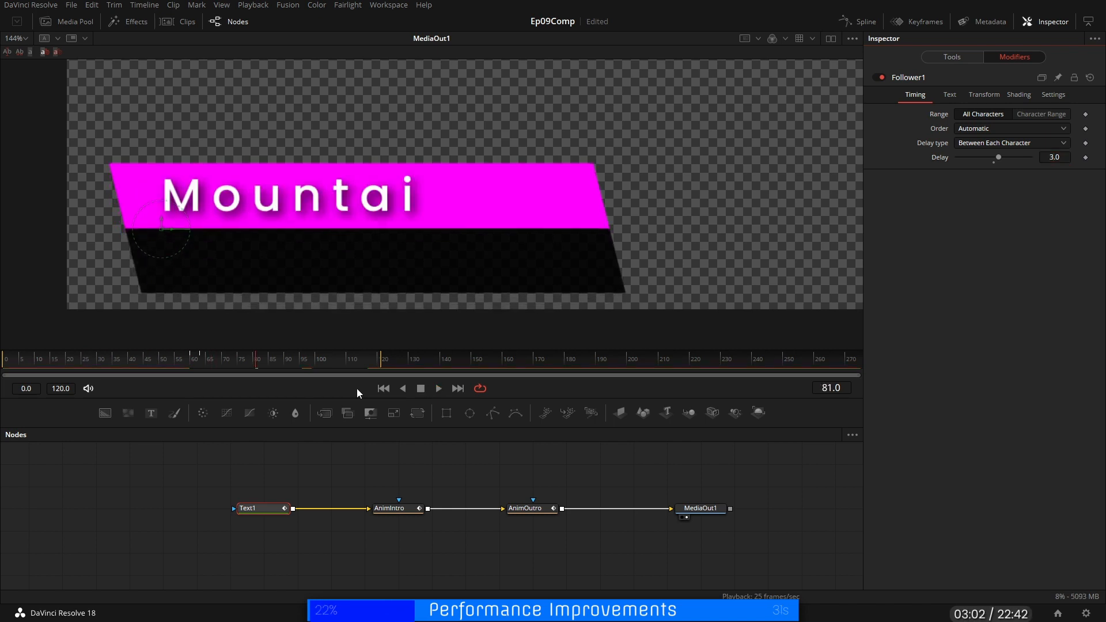
Step: Turn off Motion Blur and High Quality for the composition's playback preview
{"action": "right_click", "coordinate": [534, 386]}
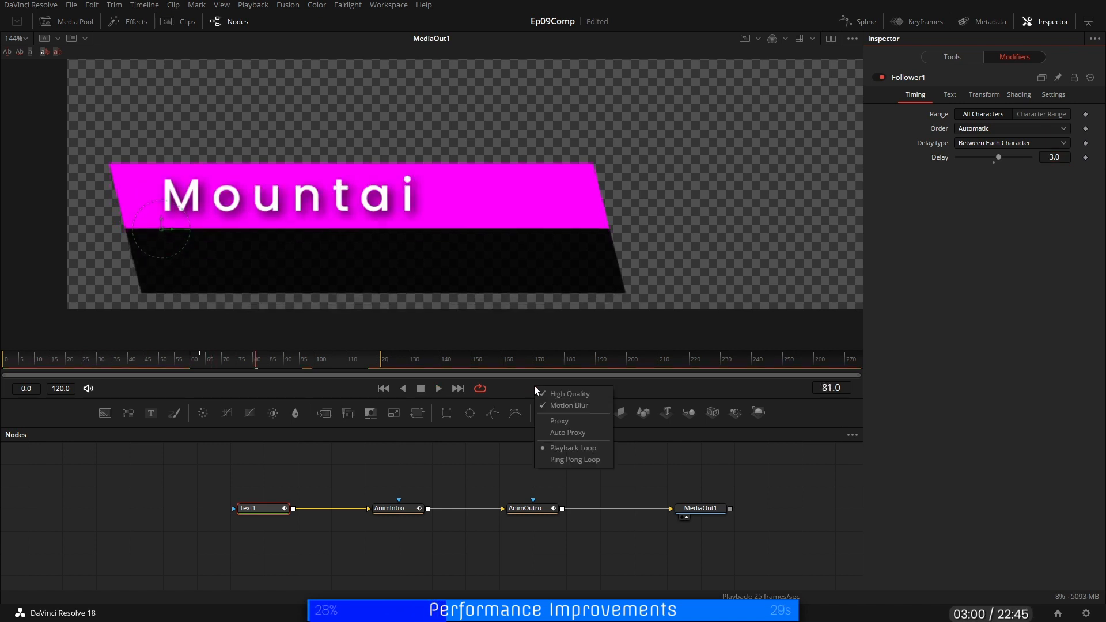
{"action": "left_click", "coordinate": [578, 408]}
{"action": "right_click", "coordinate": [565, 392]}
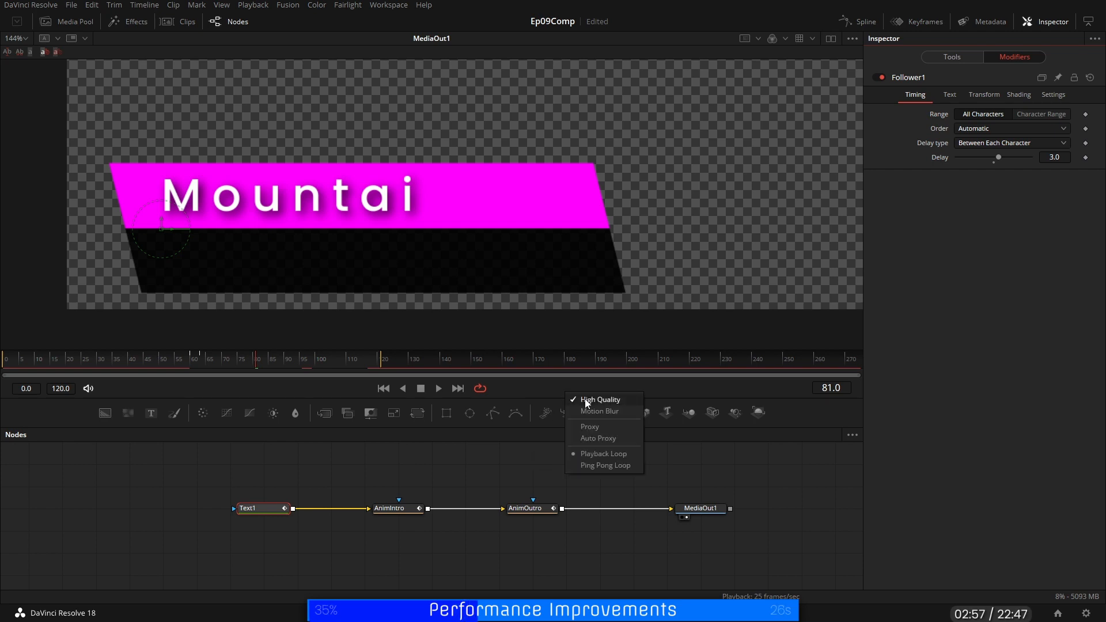
{"action": "left_click", "coordinate": [586, 403]}
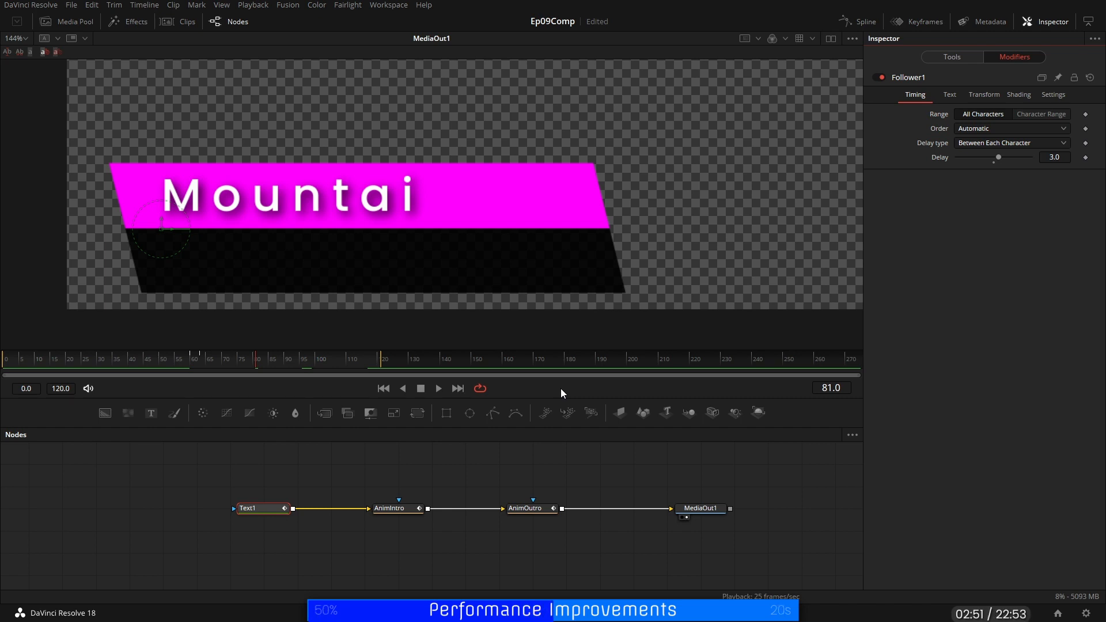
Step: Set a viewer region of interest tightly around the lower-third graphic and play back the composition
{"action": "left_click", "coordinate": [745, 40]}
{"action": "left_click", "coordinate": [758, 39]}
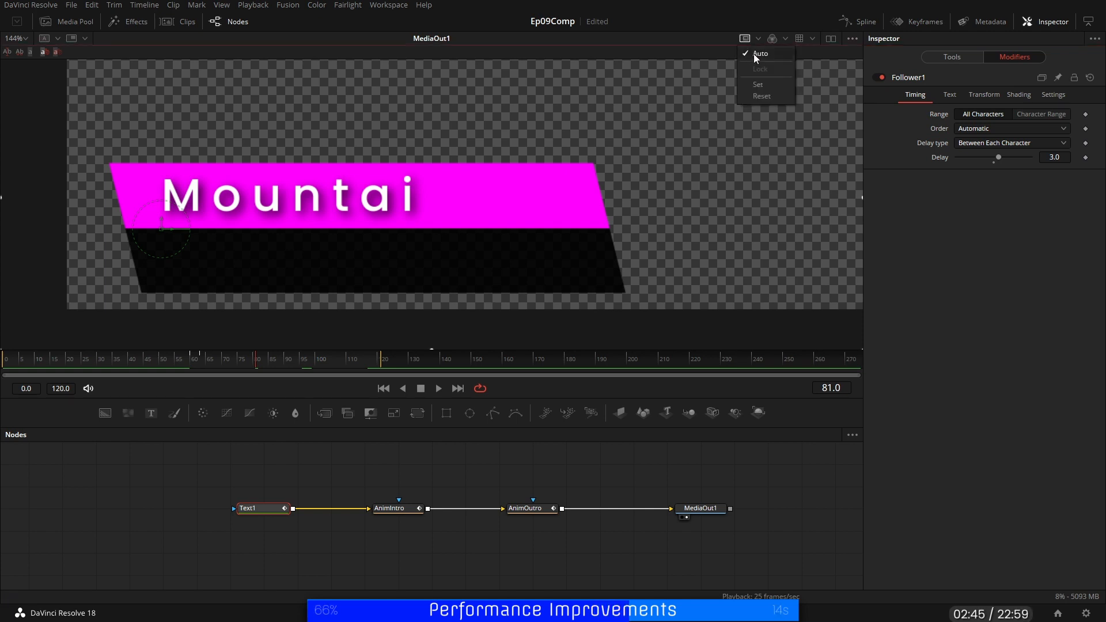
{"action": "left_click", "coordinate": [760, 86]}
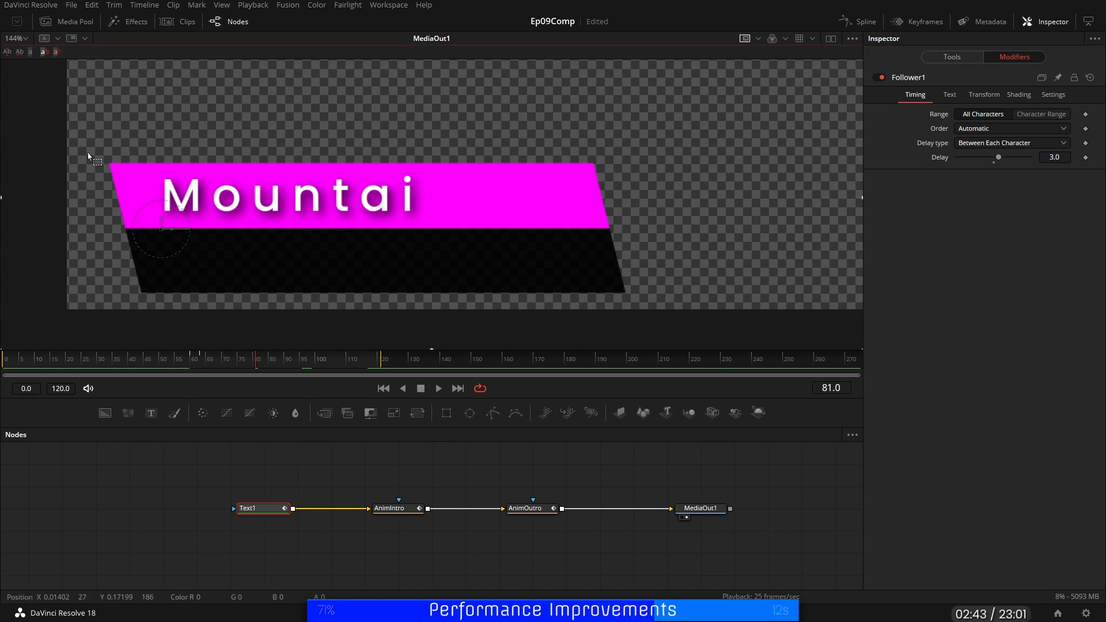
{"action": "left_click_drag", "start_coordinate": [85, 144], "coordinate": [651, 310]}
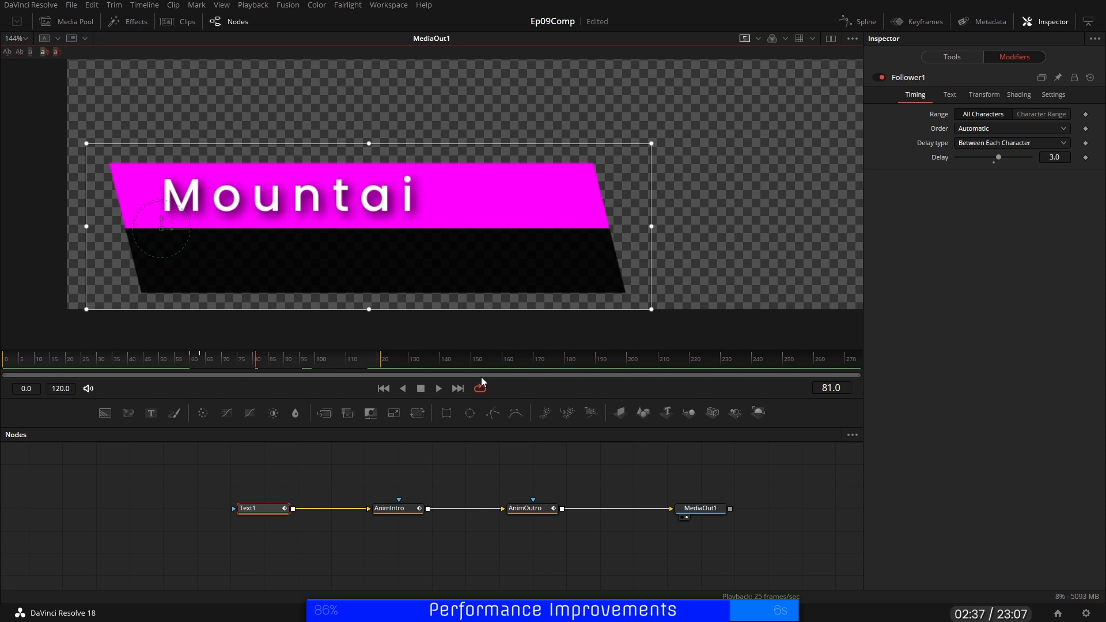
{"action": "left_click", "coordinate": [438, 389]}
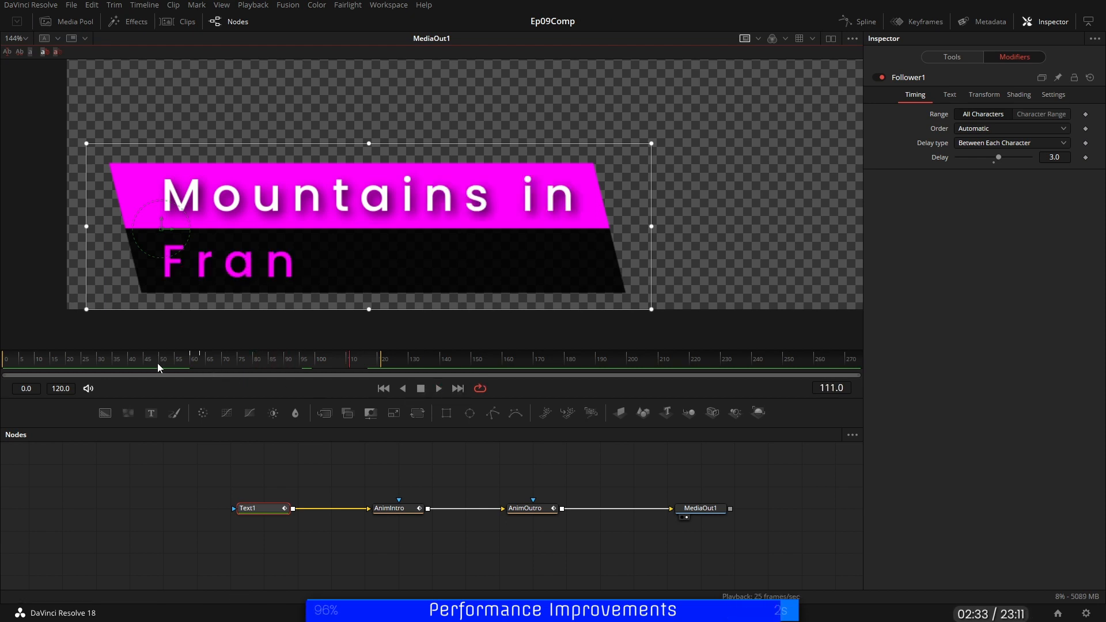
Step: Move to frame 15 and display Text1's Follower opacity and angle keyframes in an enlarged Keyframes editor, fitted to the view
{"action": "left_click_drag", "start_coordinate": [150, 361], "coordinate": [53, 364]}
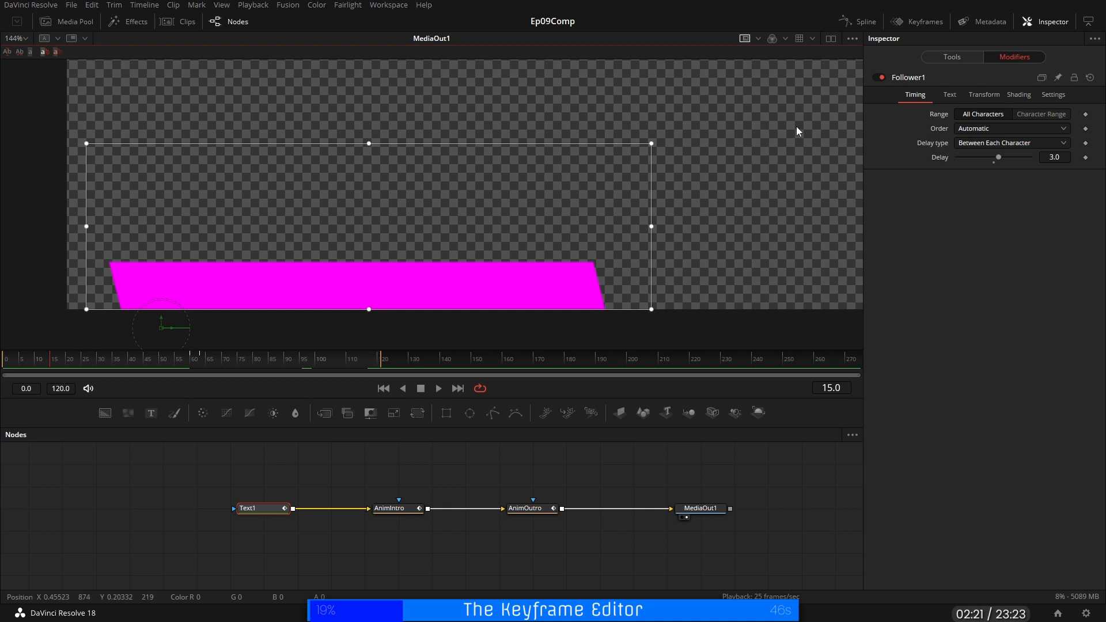
{"action": "left_click", "coordinate": [926, 23]}
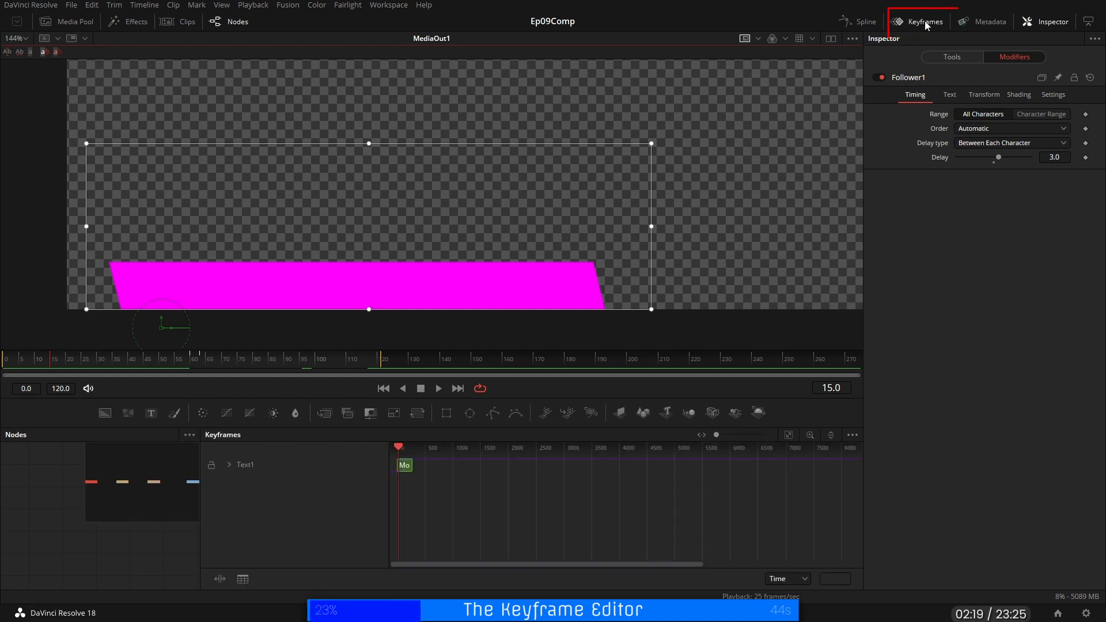
{"action": "left_click_drag", "start_coordinate": [622, 398], "coordinate": [628, 256]}
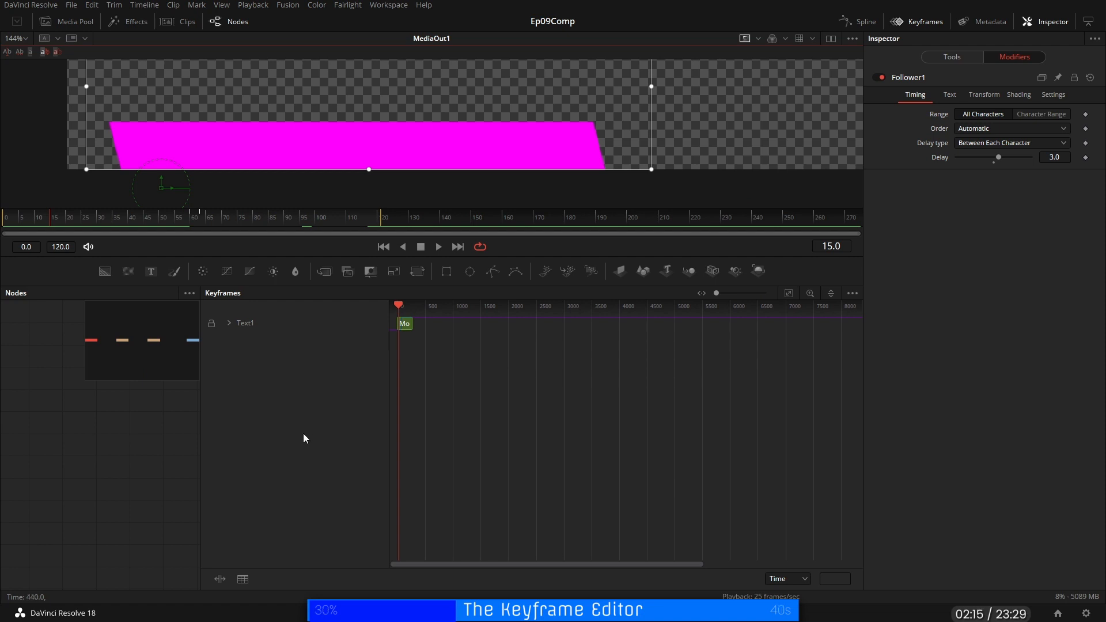
{"action": "left_click", "coordinate": [287, 425]}
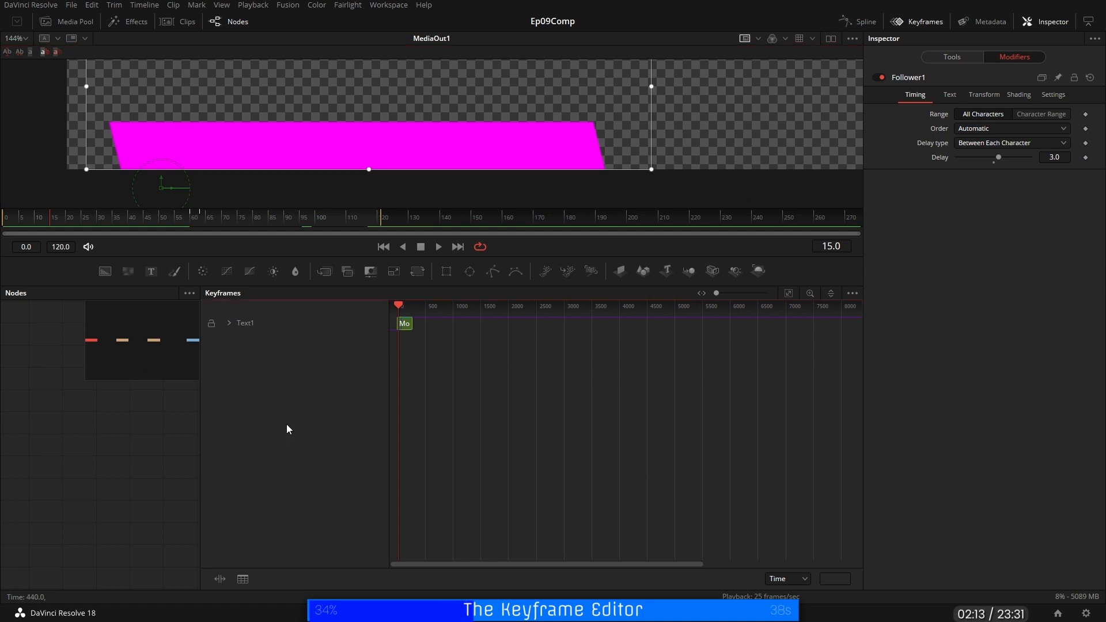
{"action": "key", "text": "F4"}
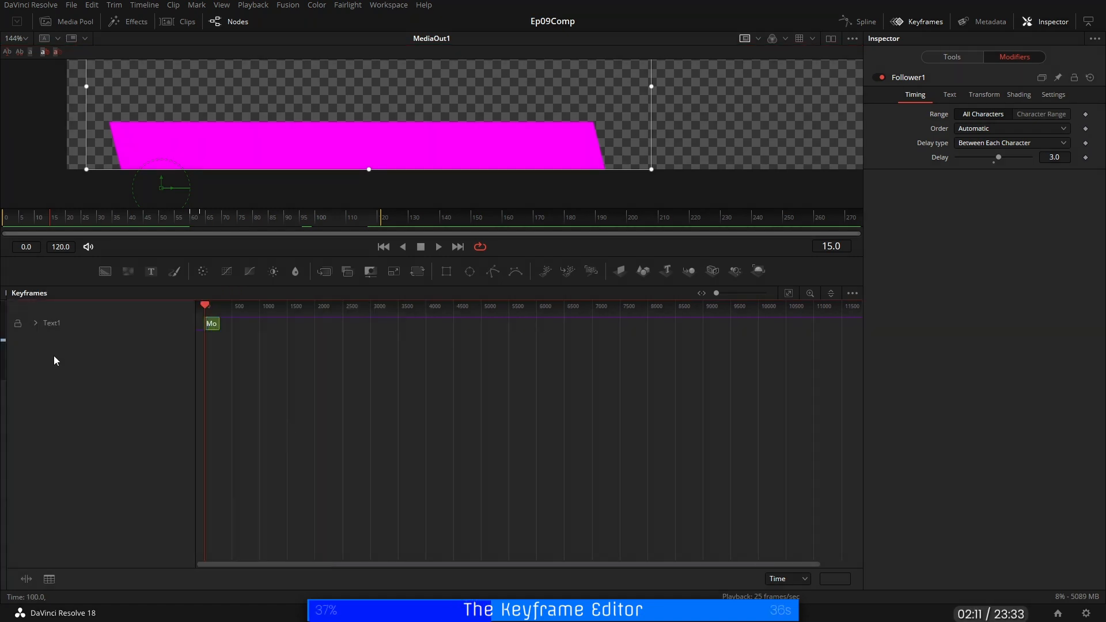
{"action": "left_click", "coordinate": [36, 323]}
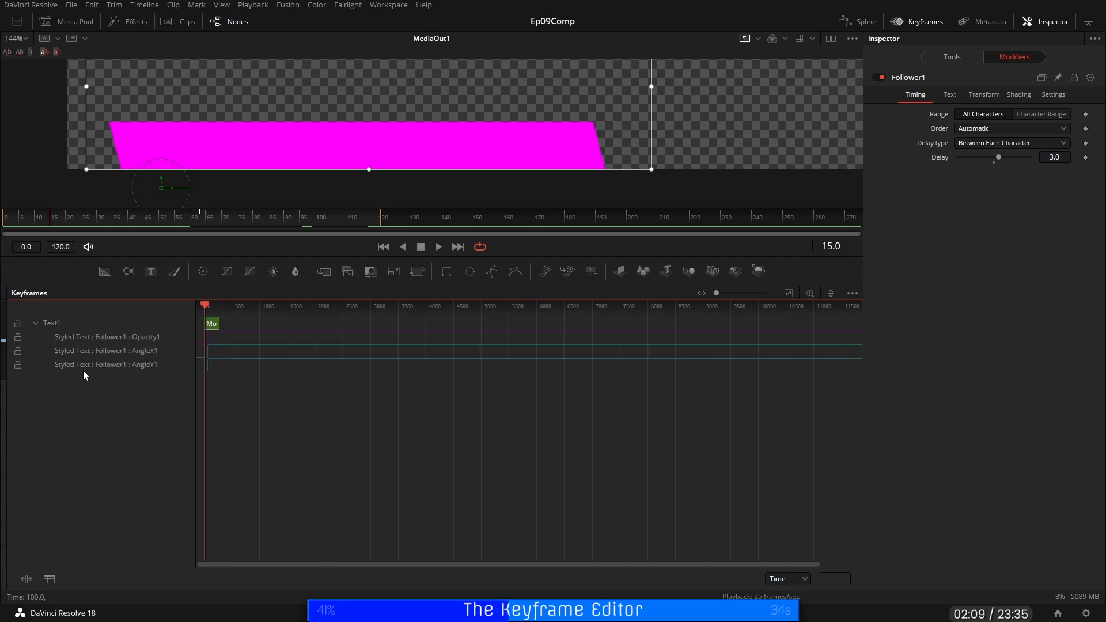
{"action": "left_click", "coordinate": [789, 294]}
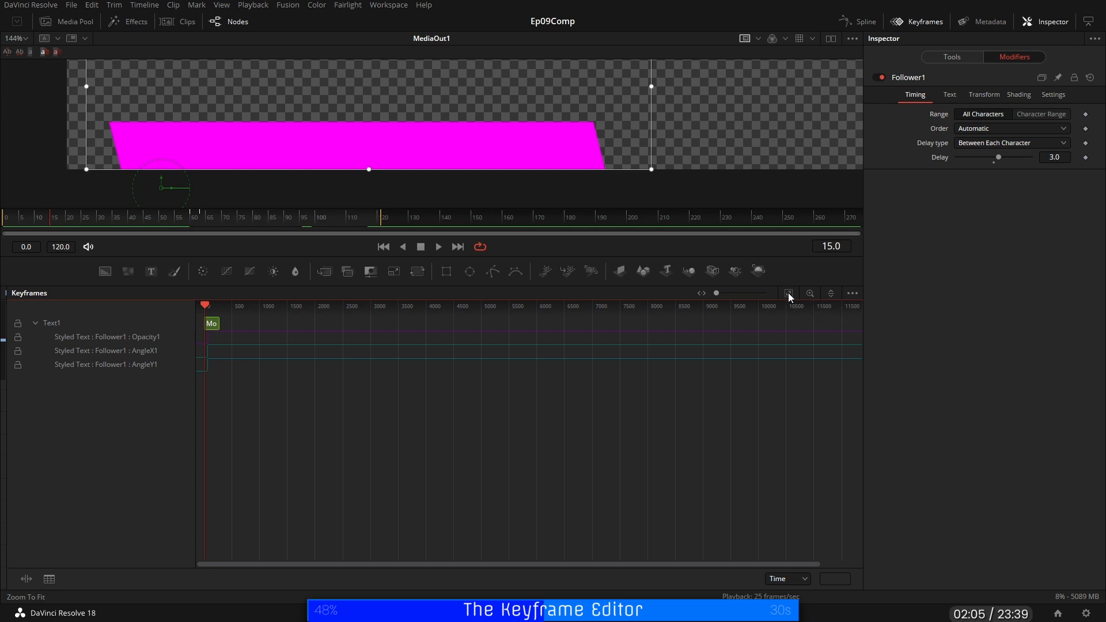
{"action": "left_click", "coordinate": [788, 293]}
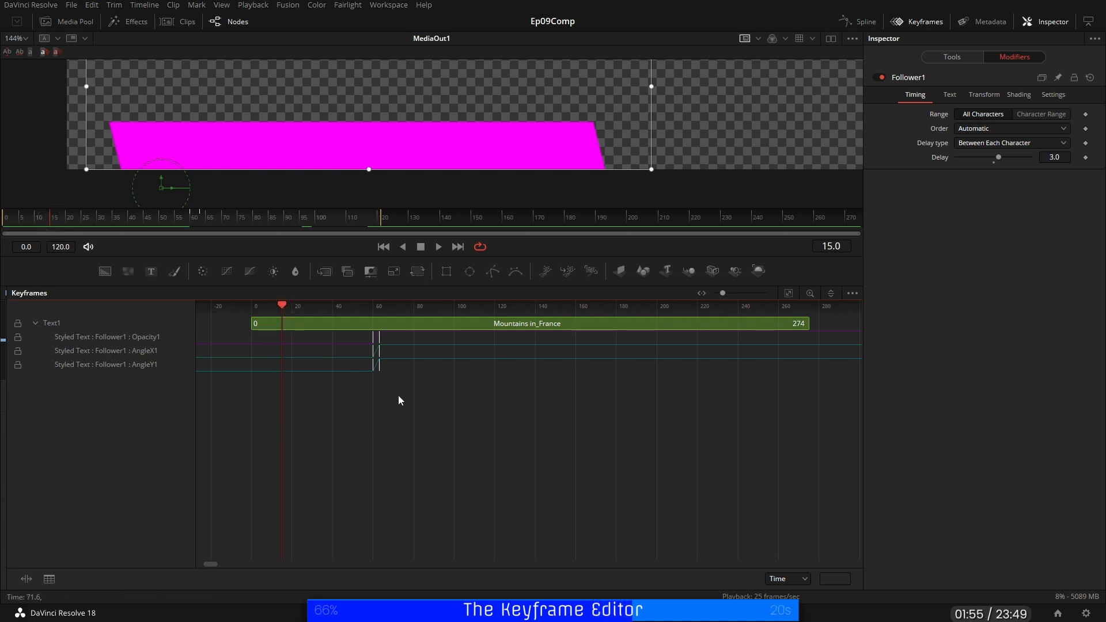
Step: Shift all of Text1's Follower opacity and angle keyframes earlier to start at about frame 16, and close the Keyframes editor
{"action": "left_click_drag", "start_coordinate": [400, 395], "coordinate": [351, 371]}
{"action": "left_click_drag", "start_coordinate": [280, 376], "coordinate": [285, 376]}
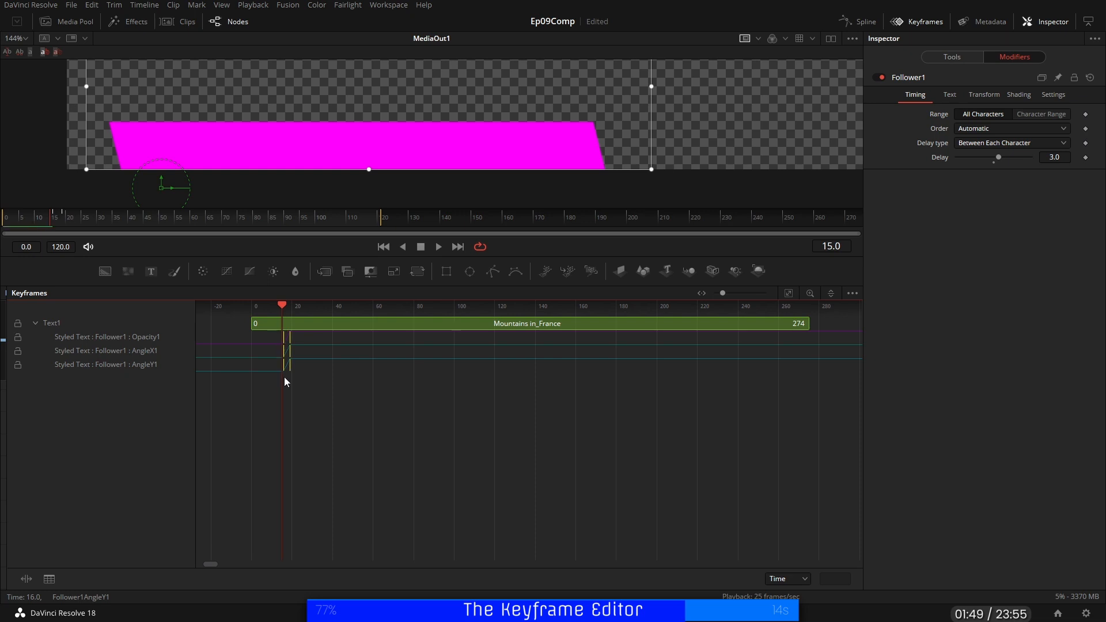
{"action": "left_click", "coordinate": [929, 26]}
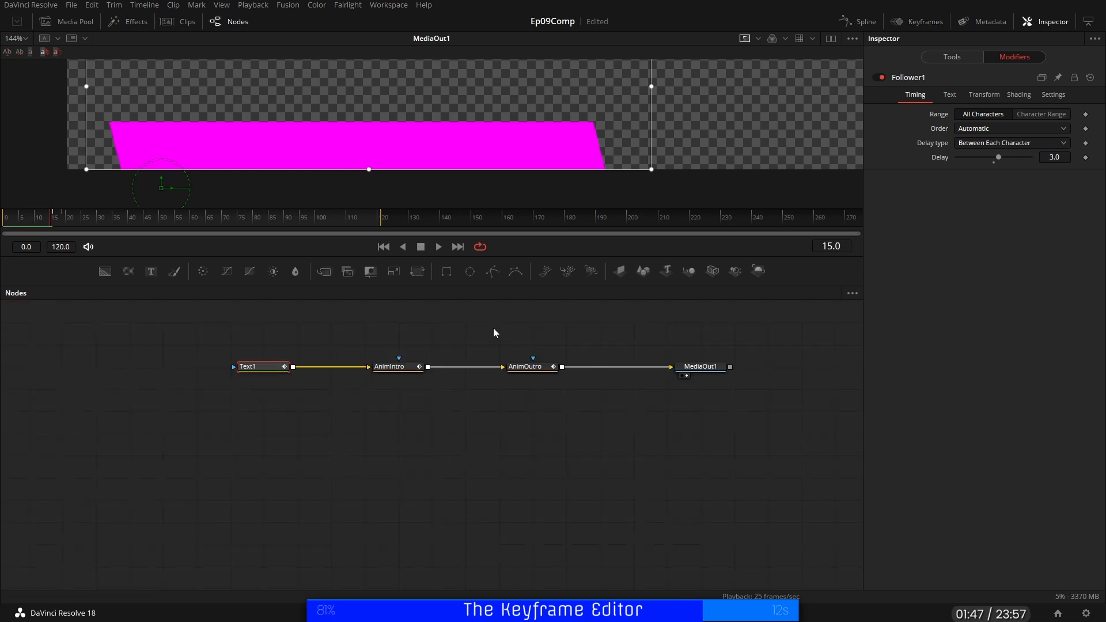
Step: Enlarge the viewer area and play back the composition to review the earlier text animation
{"action": "left_click_drag", "start_coordinate": [511, 258], "coordinate": [498, 403]}
{"action": "left_click", "coordinate": [437, 395]}
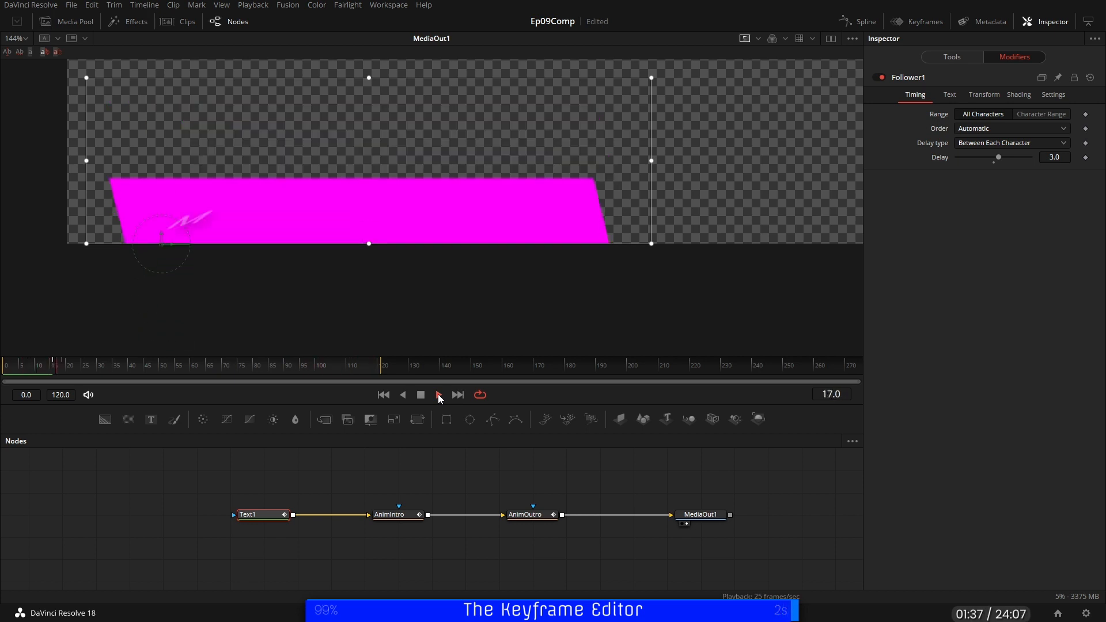
{"action": "left_click", "coordinate": [421, 393]}
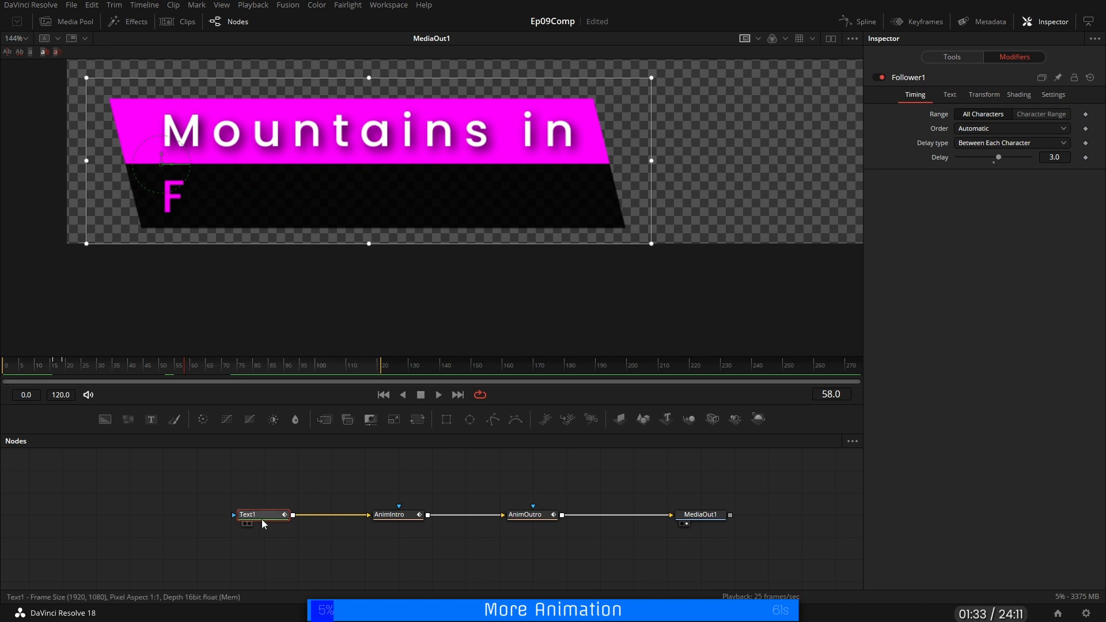
Step: At frame 73, add a keyframe for the Follower's White Solid Fill Size Y at 1.0
{"action": "left_click_drag", "start_coordinate": [113, 365], "coordinate": [233, 372]}
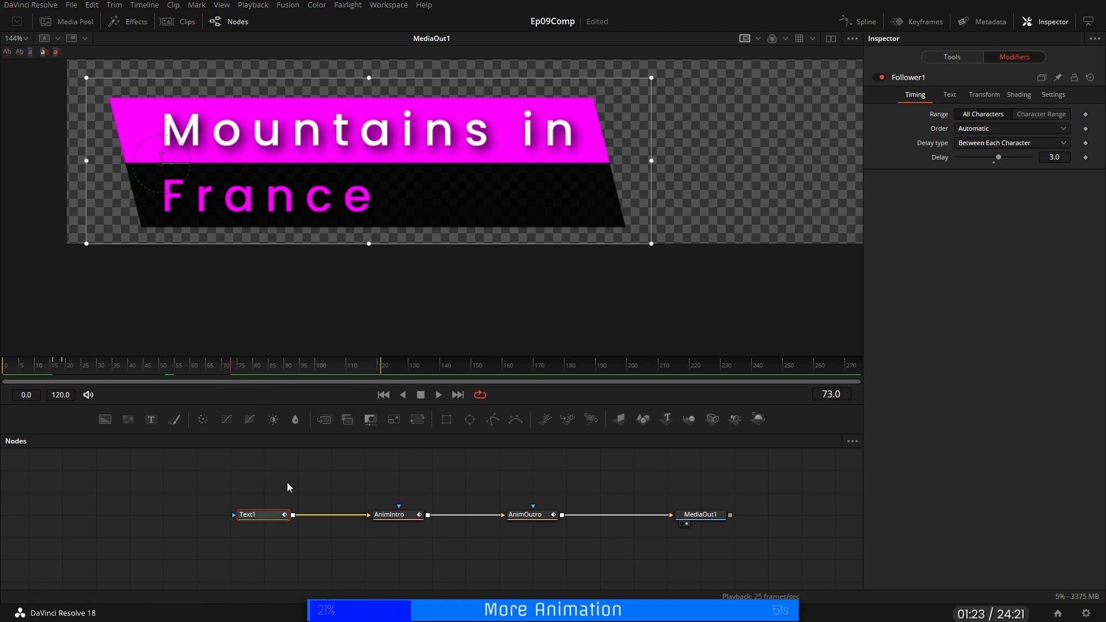
{"action": "left_click", "coordinate": [1022, 95]}
{"action": "left_click", "coordinate": [877, 191]}
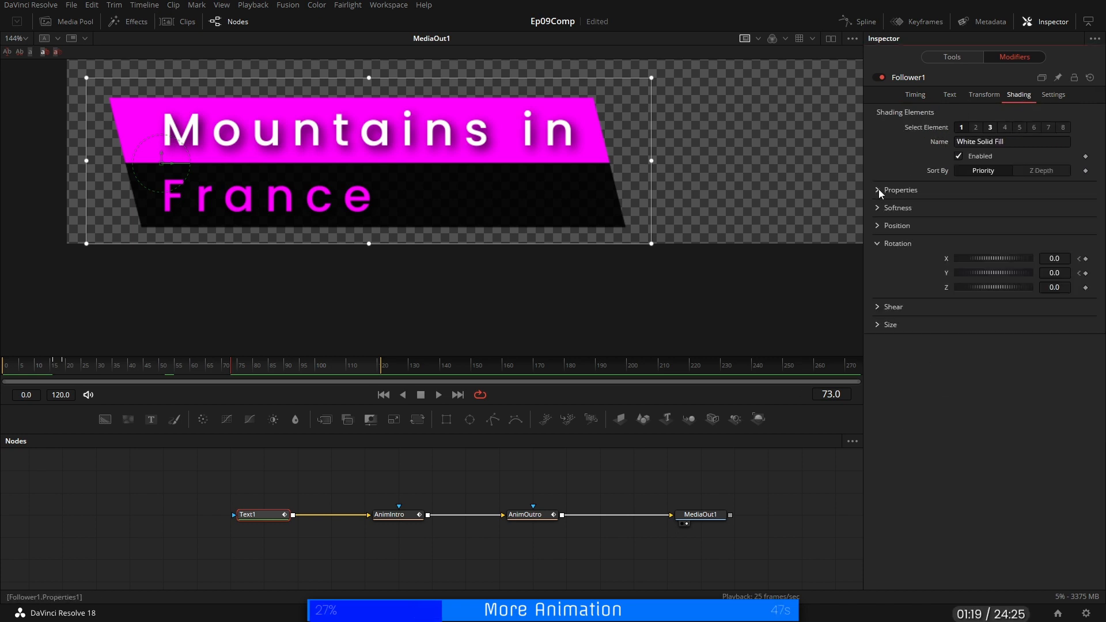
{"action": "left_click", "coordinate": [877, 243]}
{"action": "left_click", "coordinate": [876, 280]}
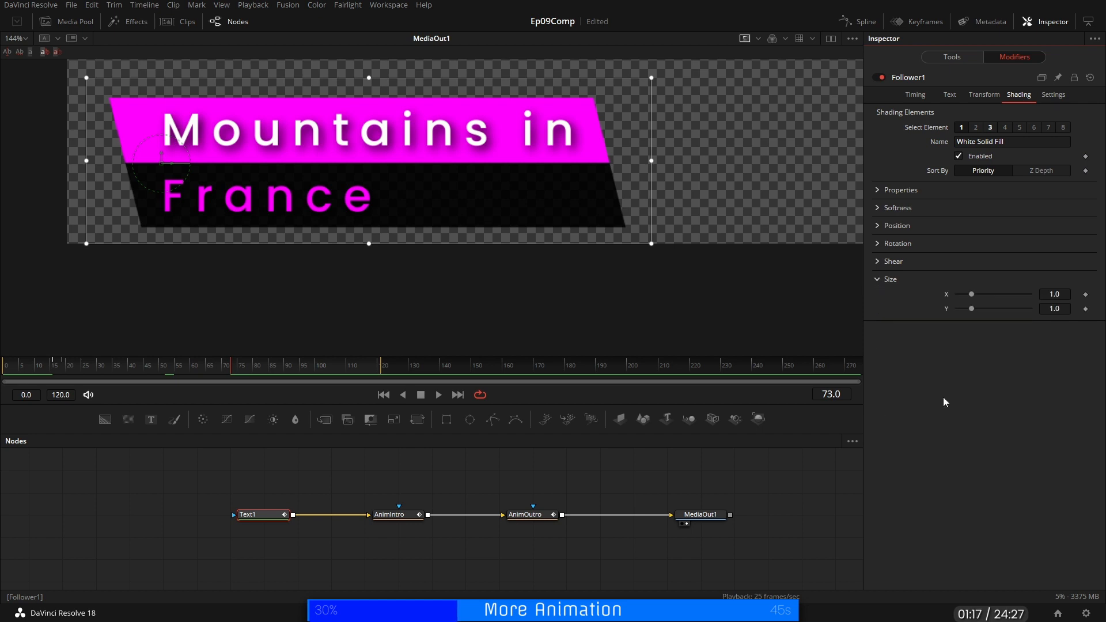
{"action": "left_click", "coordinate": [1086, 309]}
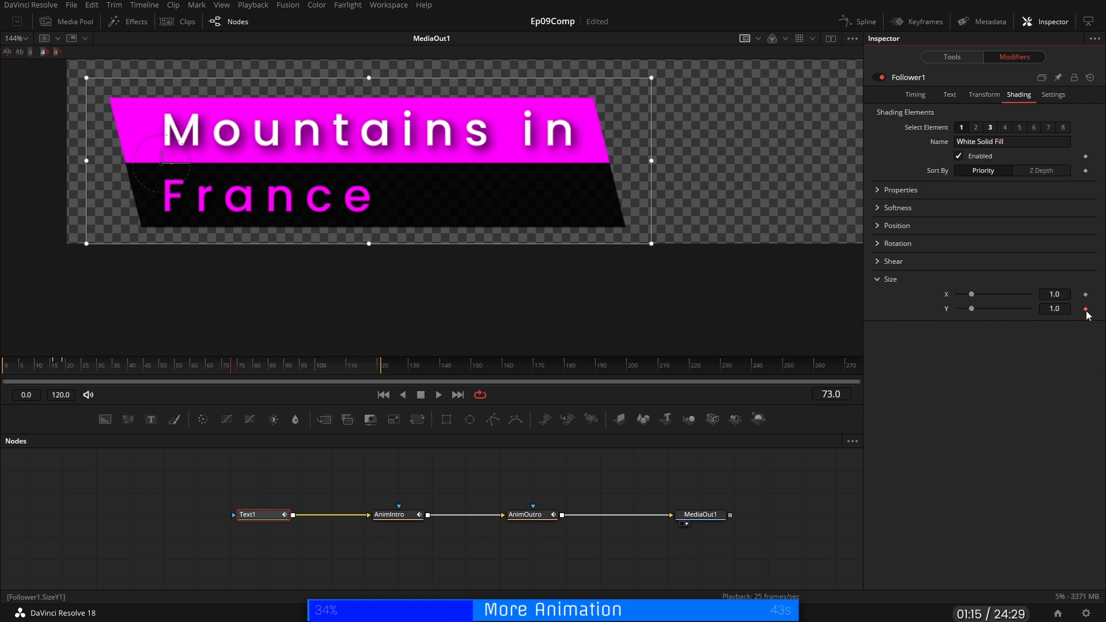
Step: Set the White Solid Fill's Size Y to 1.5 at frame 76
{"action": "left_click", "coordinate": [848, 395]}
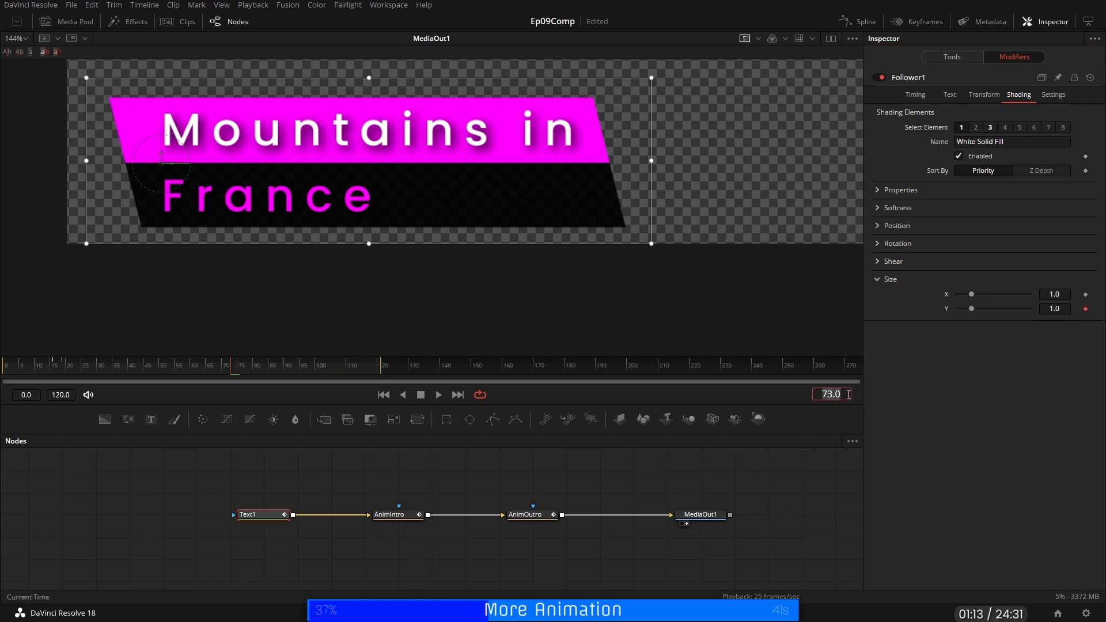
{"action": "key", "text": "BackSpace"}
{"action": "key", "text": "BackSpace"}
{"action": "key", "text": "BackSpace"}
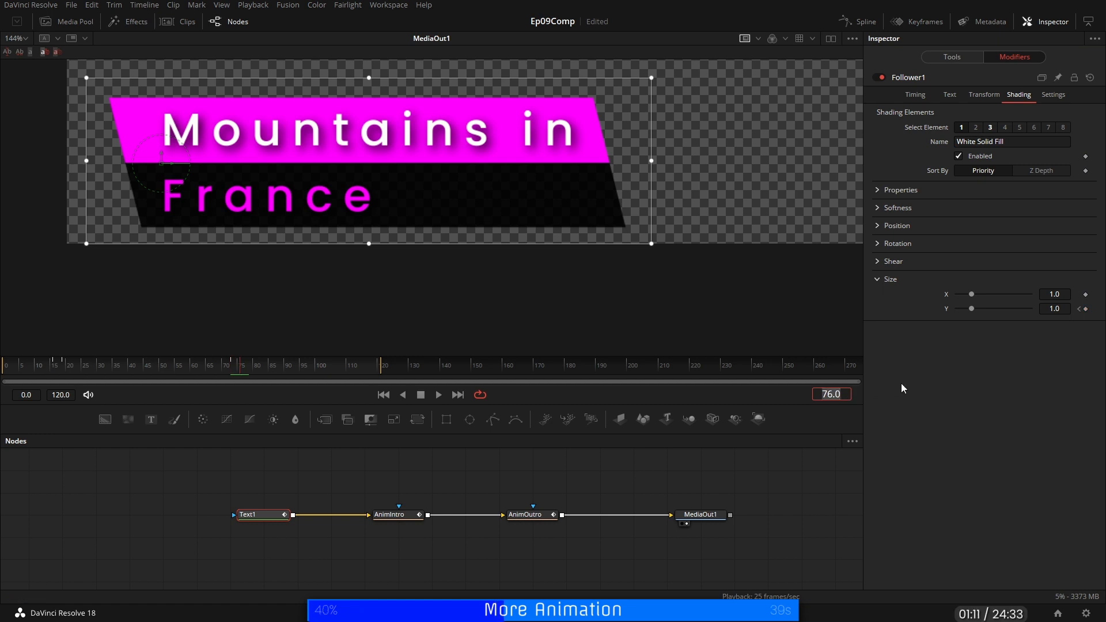
{"action": "left_click", "coordinate": [1067, 307]}
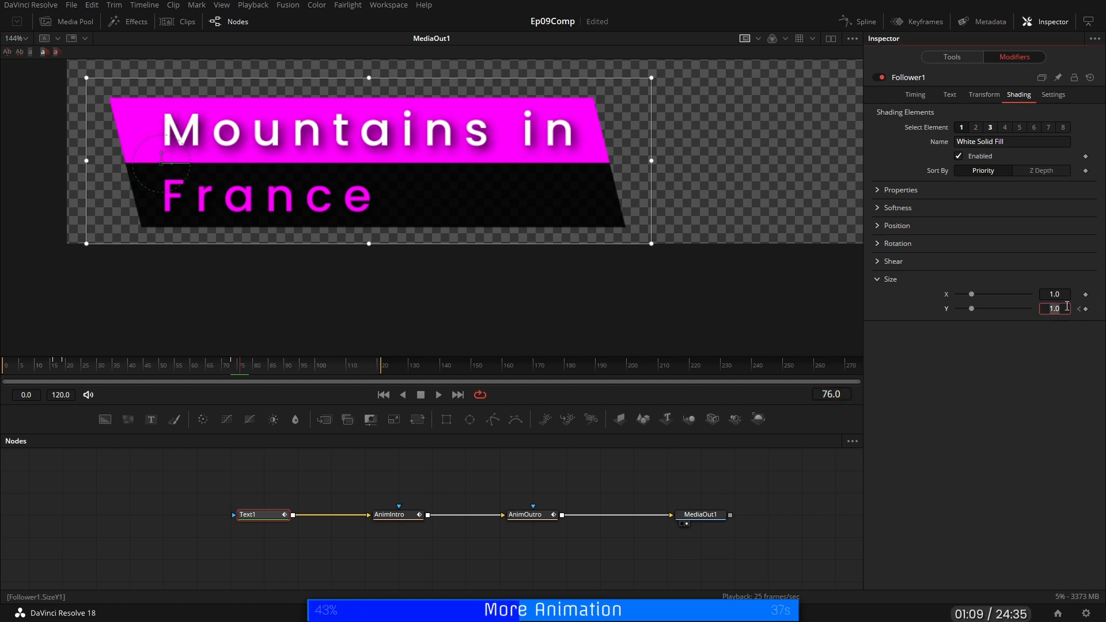
{"action": "type", "text": "5"}
{"action": "key", "text": "Return"}
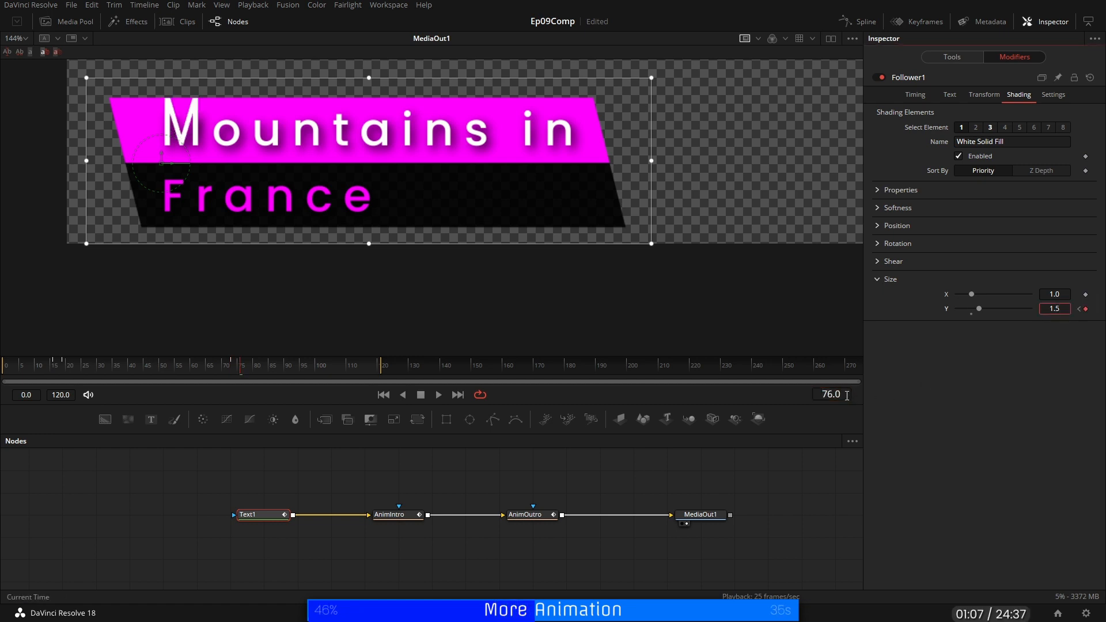
Step: Reset the White Solid Fill's Size Y to its default 1.0 at frame 79
{"action": "left_click", "coordinate": [846, 395]}
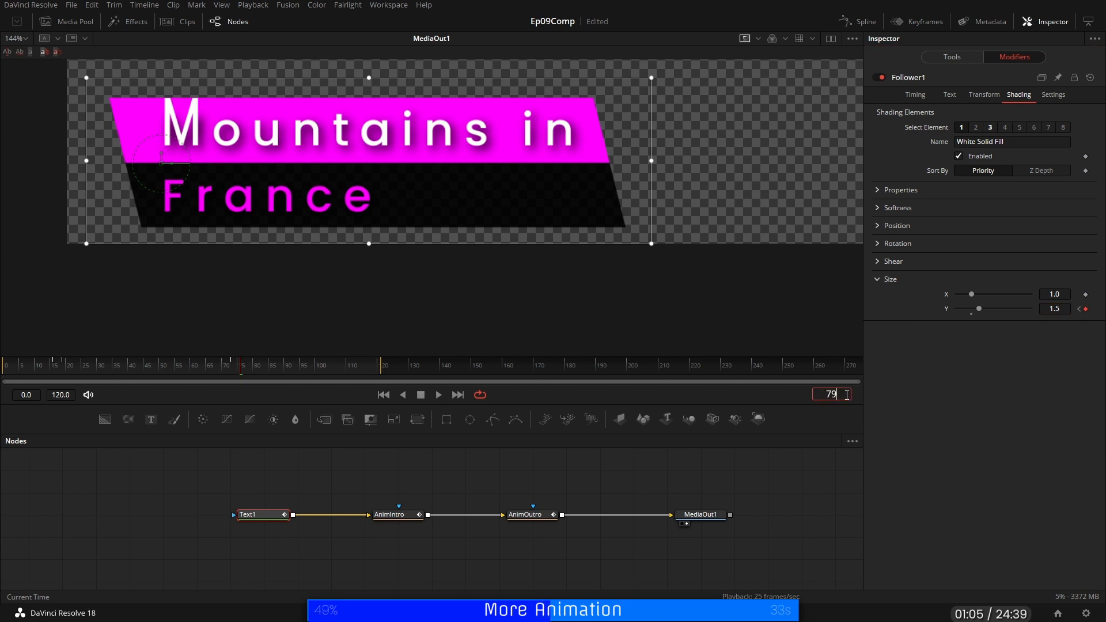
{"action": "type", "text": "79"}
{"action": "key", "text": "Return"}
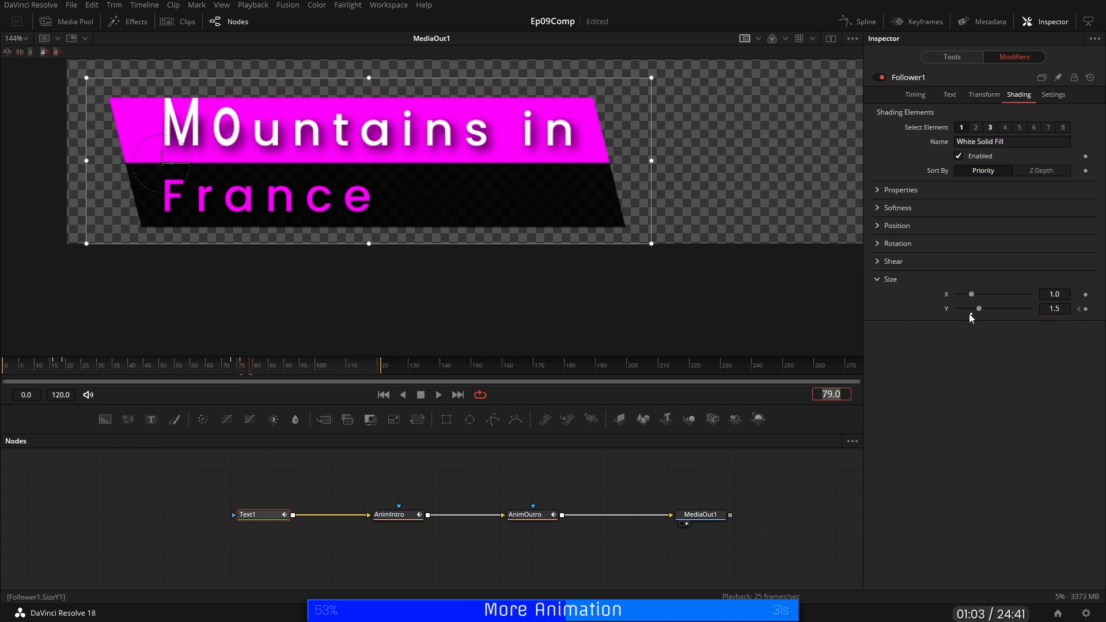
{"action": "double_click", "coordinate": [970, 314]}
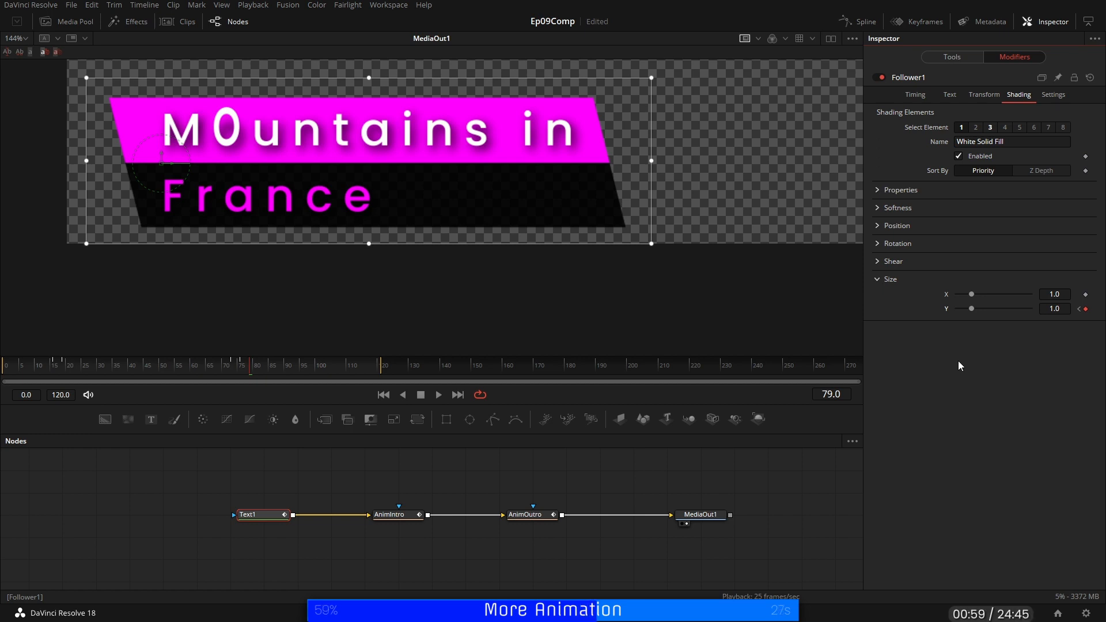
Step: Connect the Black Shadow element's Size Y to the Follower1 size animation, and return to the White Solid Fill element
{"action": "left_click", "coordinate": [991, 127]}
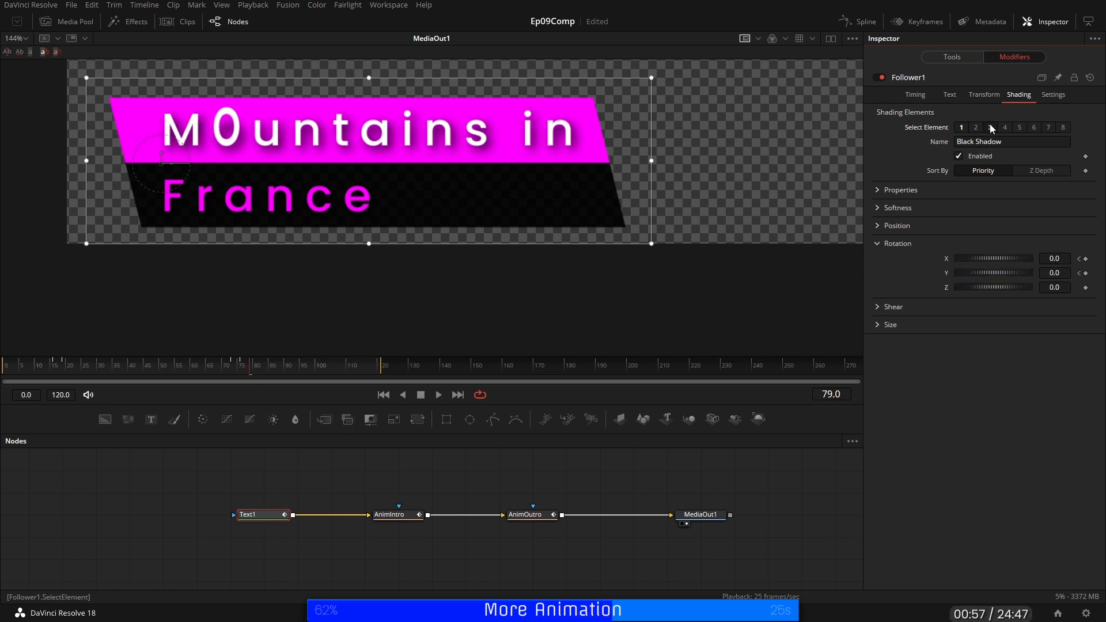
{"action": "left_click", "coordinate": [880, 243]}
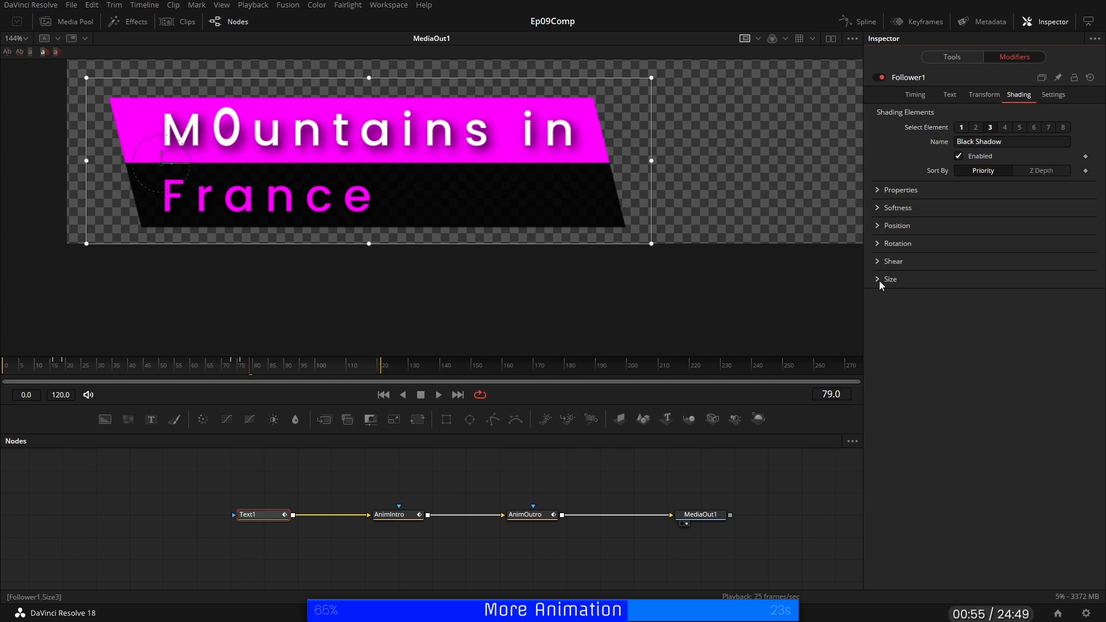
{"action": "left_click", "coordinate": [879, 280]}
{"action": "right_click", "coordinate": [948, 309]}
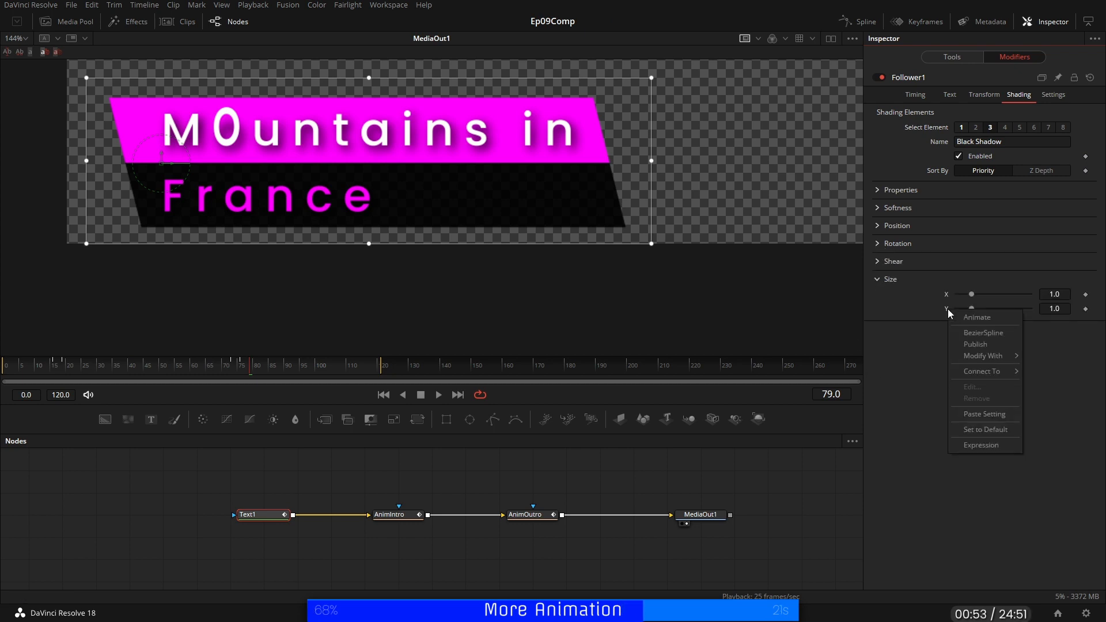
{"action": "mouse_move", "coordinate": [981, 371]}
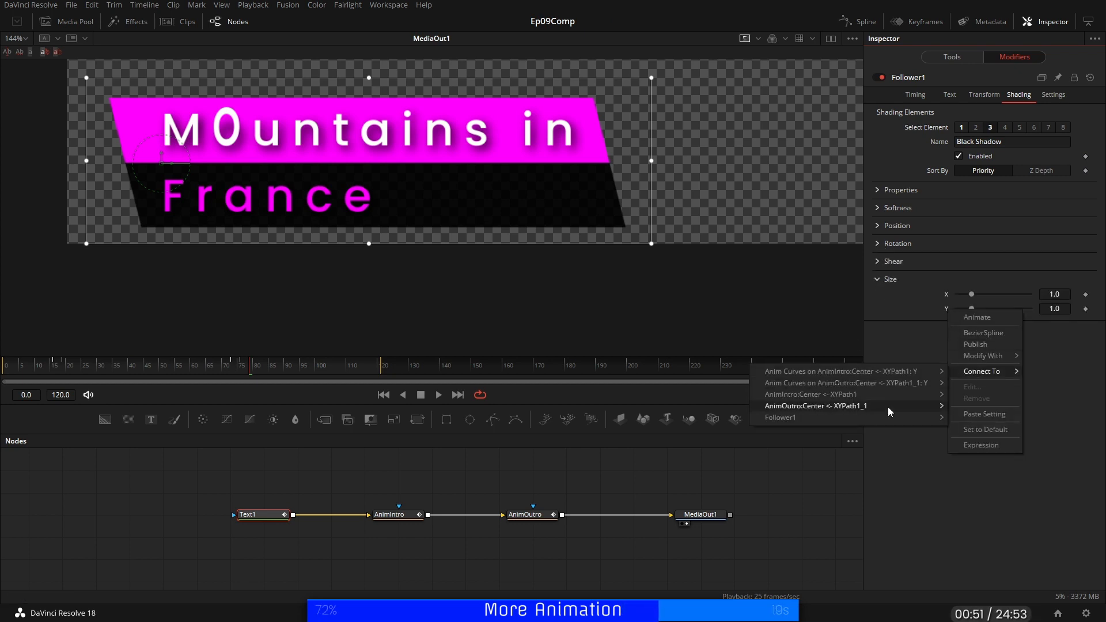
{"action": "mouse_move", "coordinate": [887, 417]}
{"action": "left_click", "coordinate": [970, 452]}
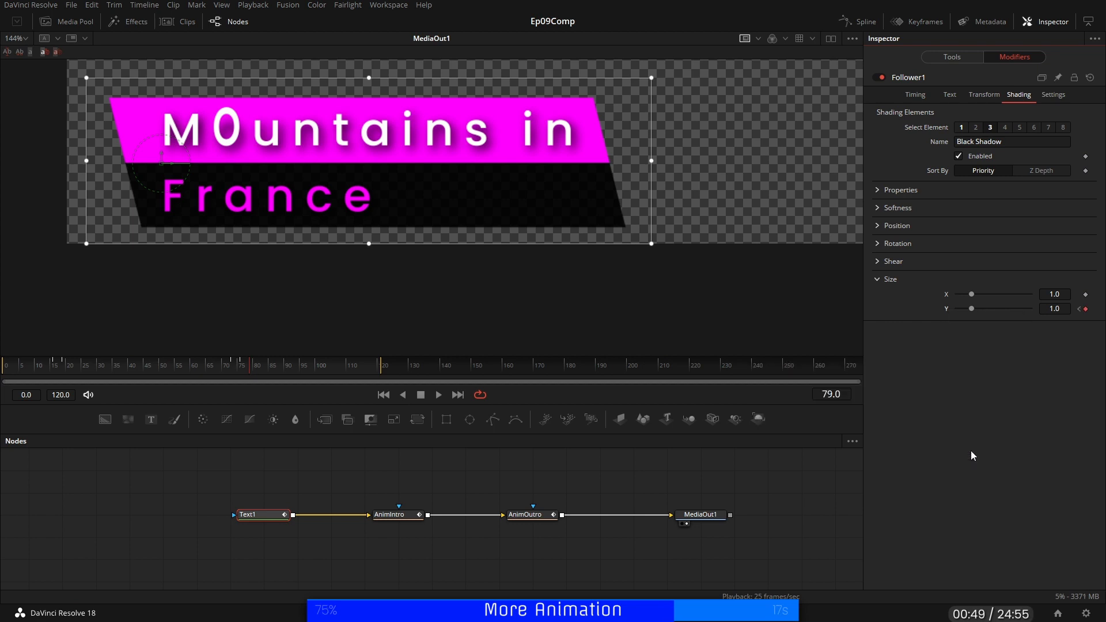
{"action": "left_click", "coordinate": [961, 127]}
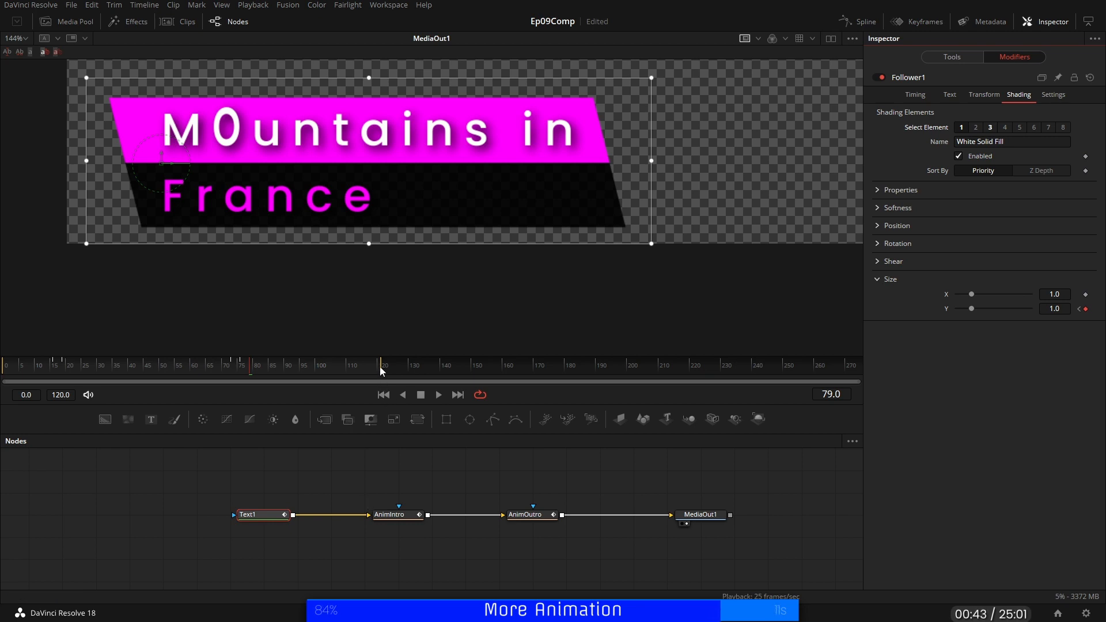
Step: Extend the render range to frame 140 and play back the composition from the start
{"action": "left_click_drag", "start_coordinate": [380, 371], "coordinate": [442, 375]}
{"action": "key", "text": "Home"}
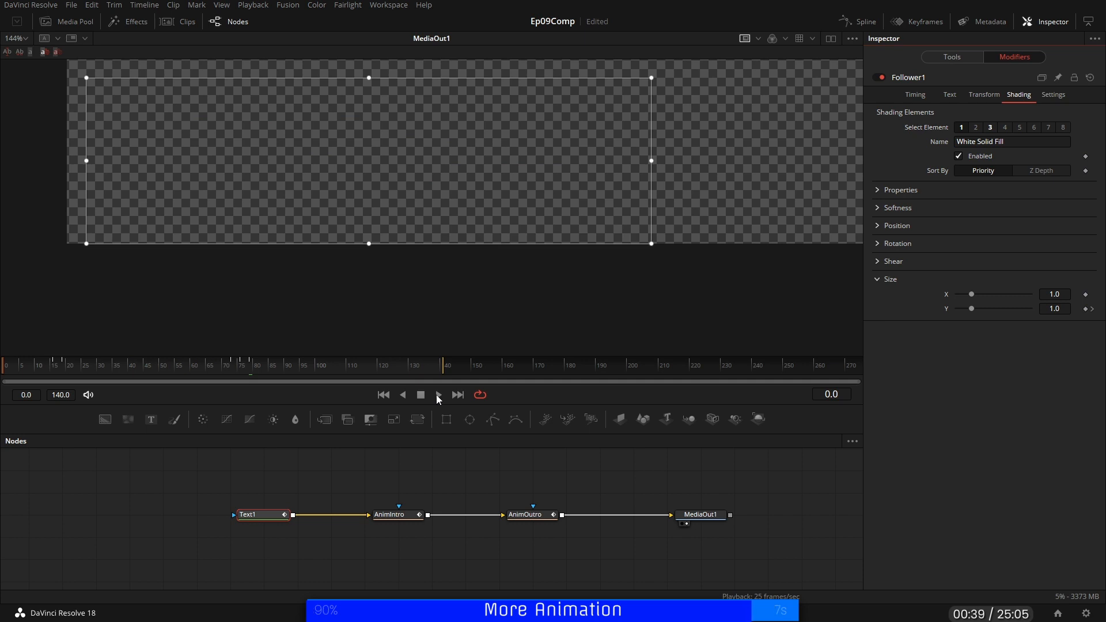
{"action": "left_click", "coordinate": [437, 395]}
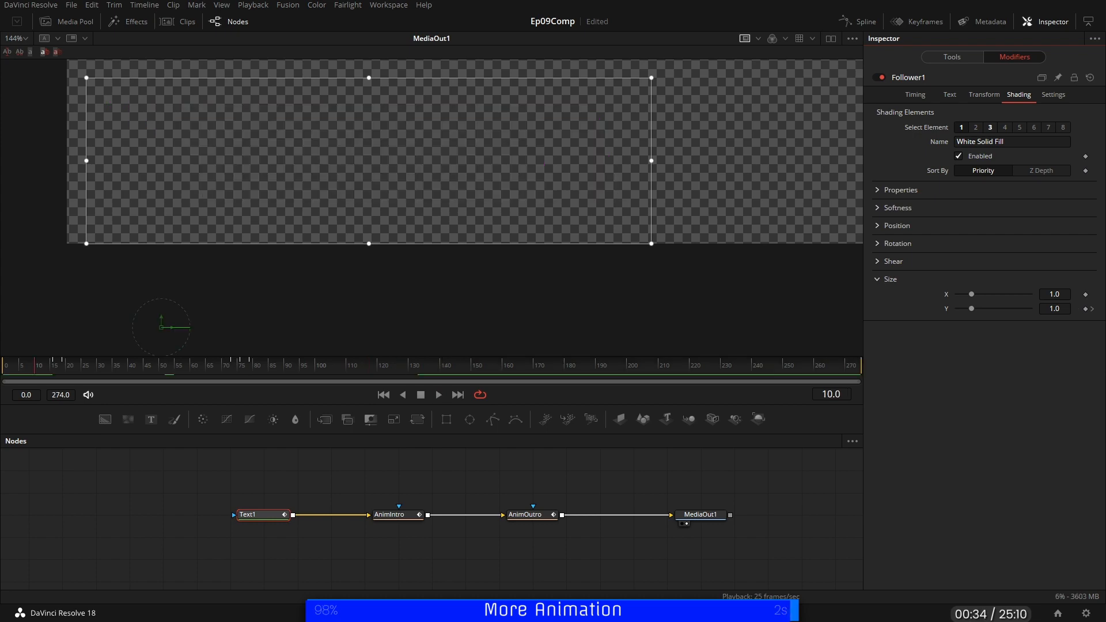
Step: On the Edit page, mark in and out points spanning the Fusion Composition clip and play that range in a loop
{"action": "left_click", "coordinate": [520, 613]}
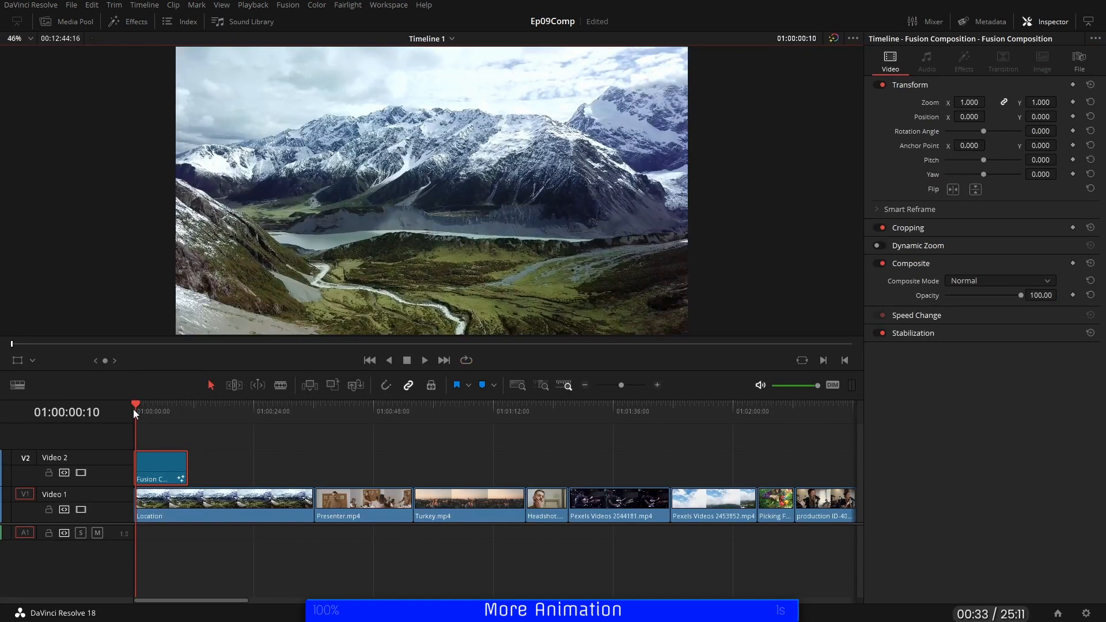
{"action": "mouse_move", "coordinate": [138, 408]}
{"action": "left_mouse_down"}
{"action": "mouse_move", "coordinate": [127, 406]}
{"action": "mouse_move", "coordinate": [188, 404]}
{"action": "mouse_move", "coordinate": [125, 409]}
{"action": "left_mouse_up"}
{"action": "key", "text": "i"}
{"action": "key", "text": "o"}
{"action": "key", "text": "alt+slash"}
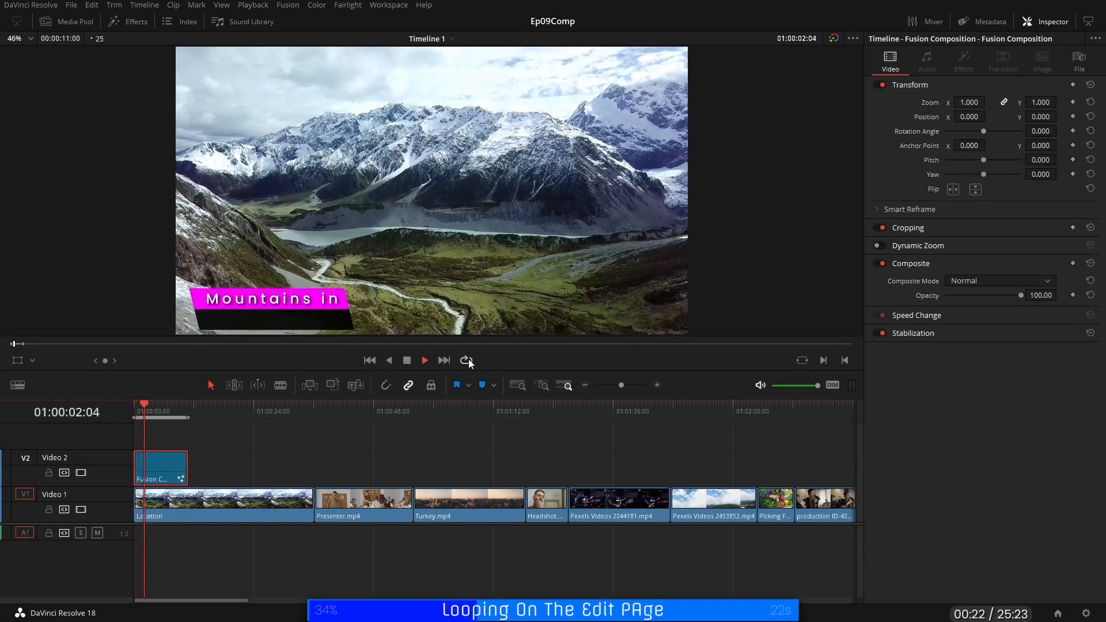
{"action": "left_click", "coordinate": [467, 363]}
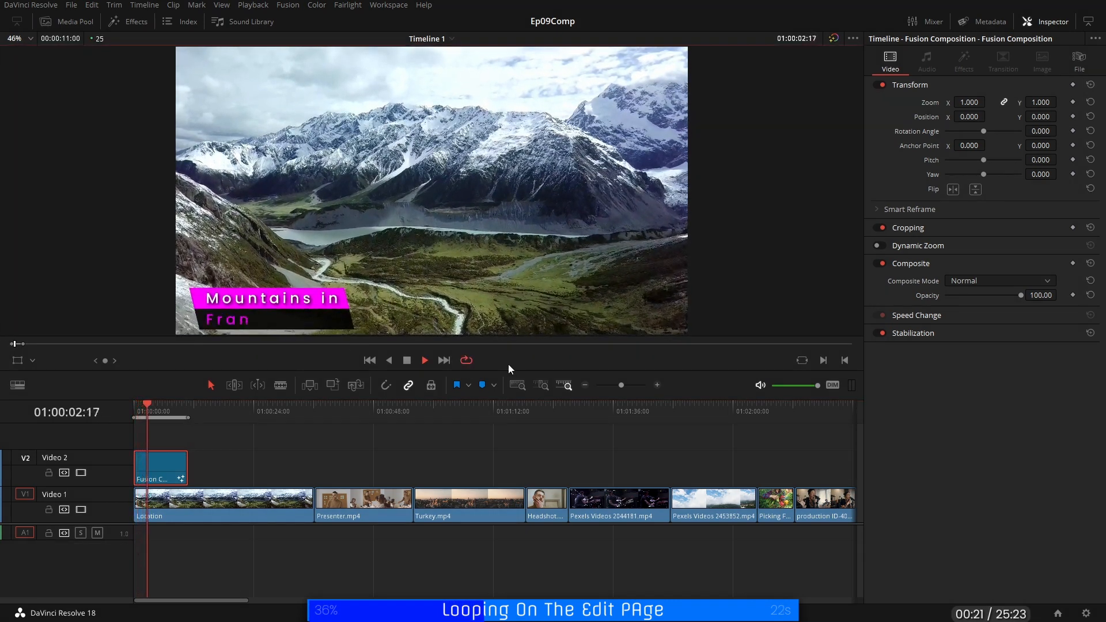